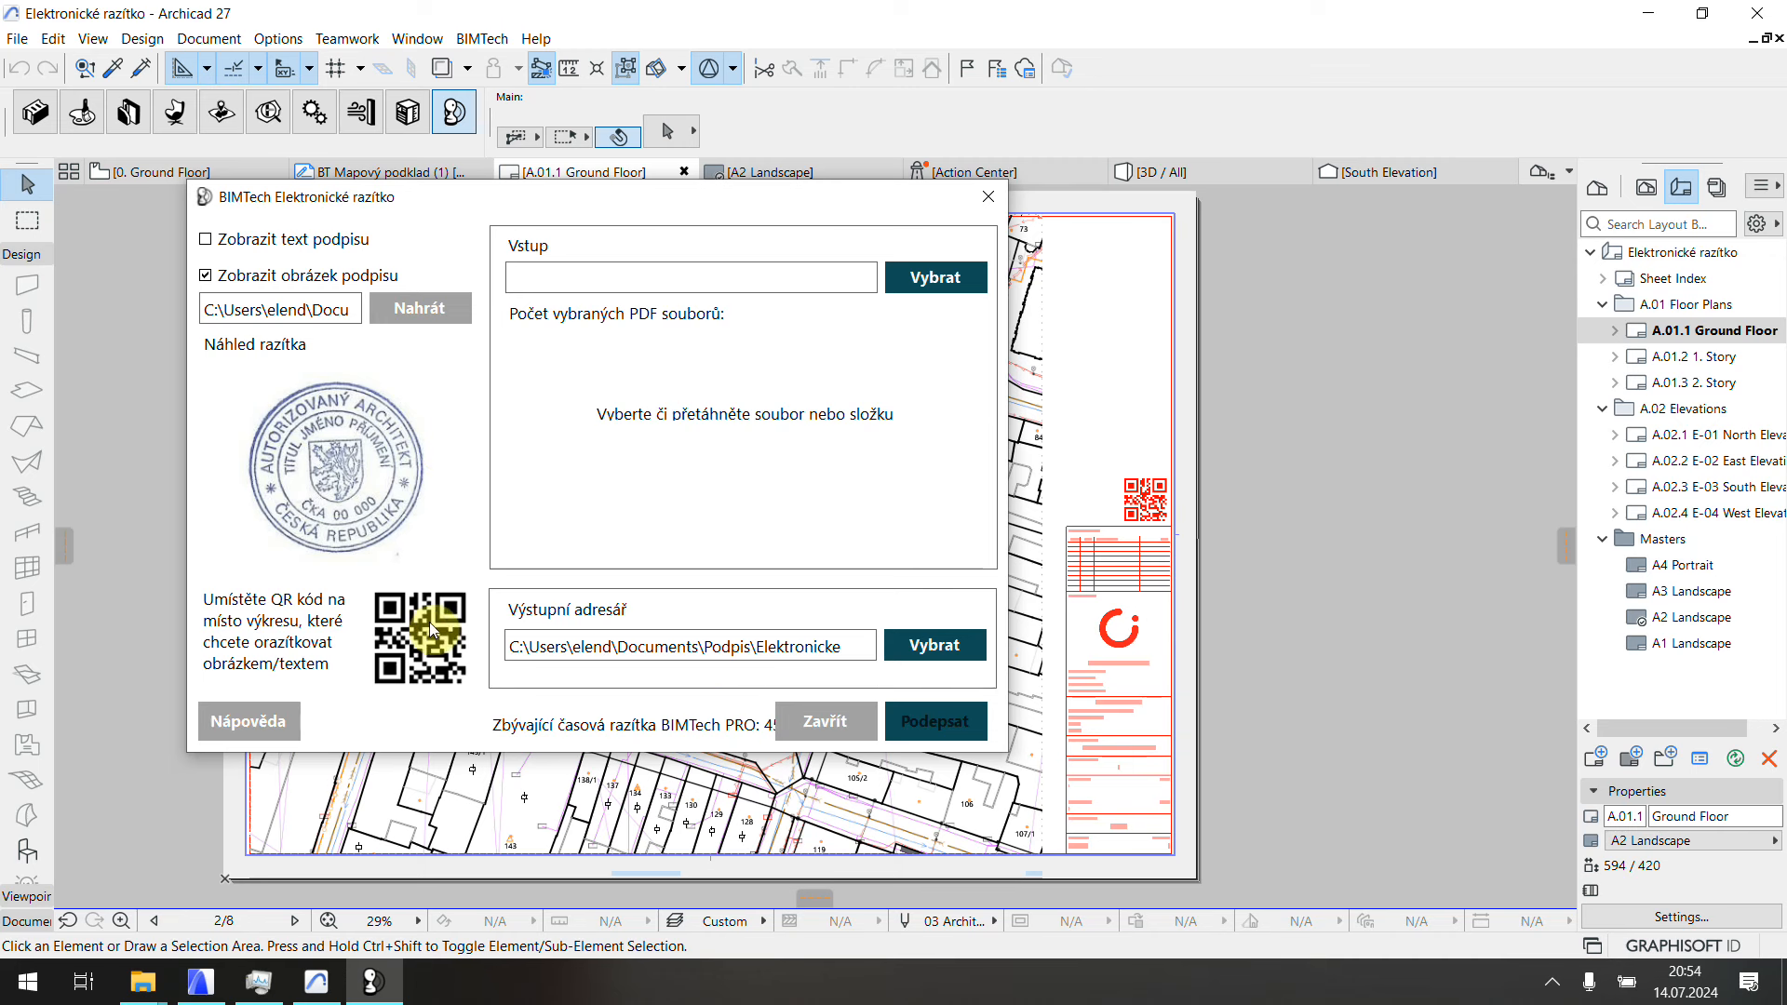
# Step: Save the stamp's QR code as BIMTech_QR in the Podpis folder, overwriting the existing file
pyautogui.click(523, 784)
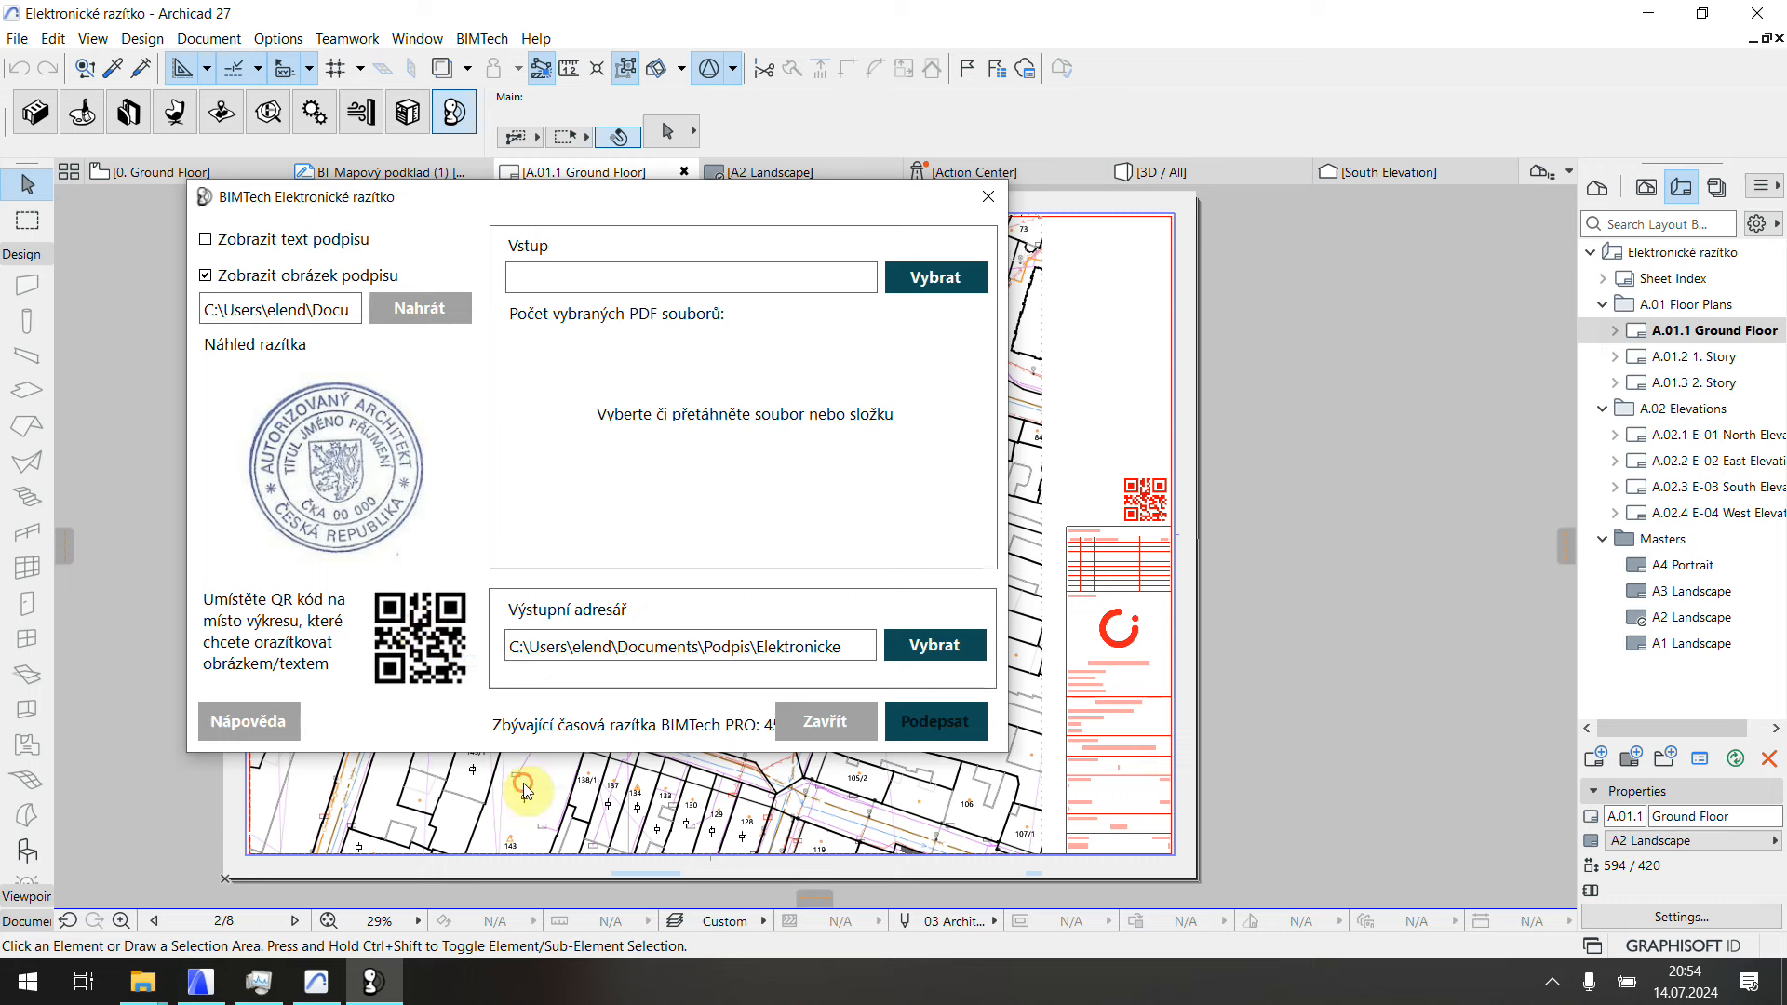
pyautogui.click(436, 619)
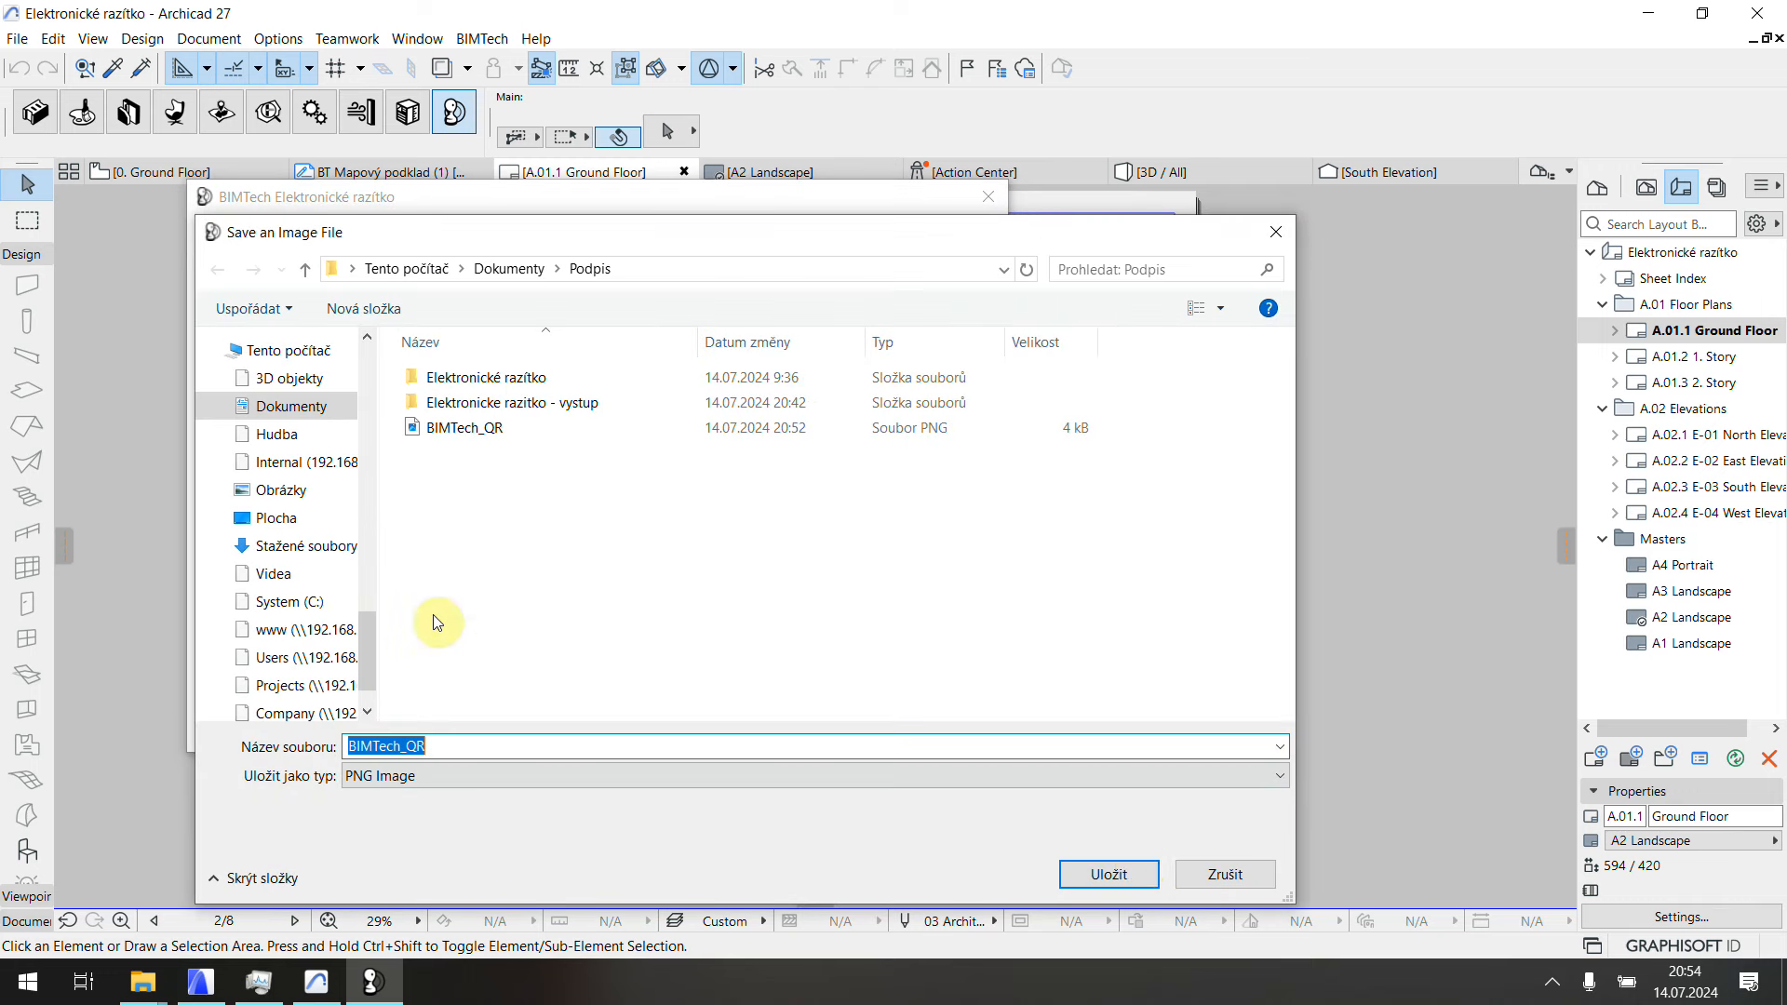
pyautogui.click(1143, 875)
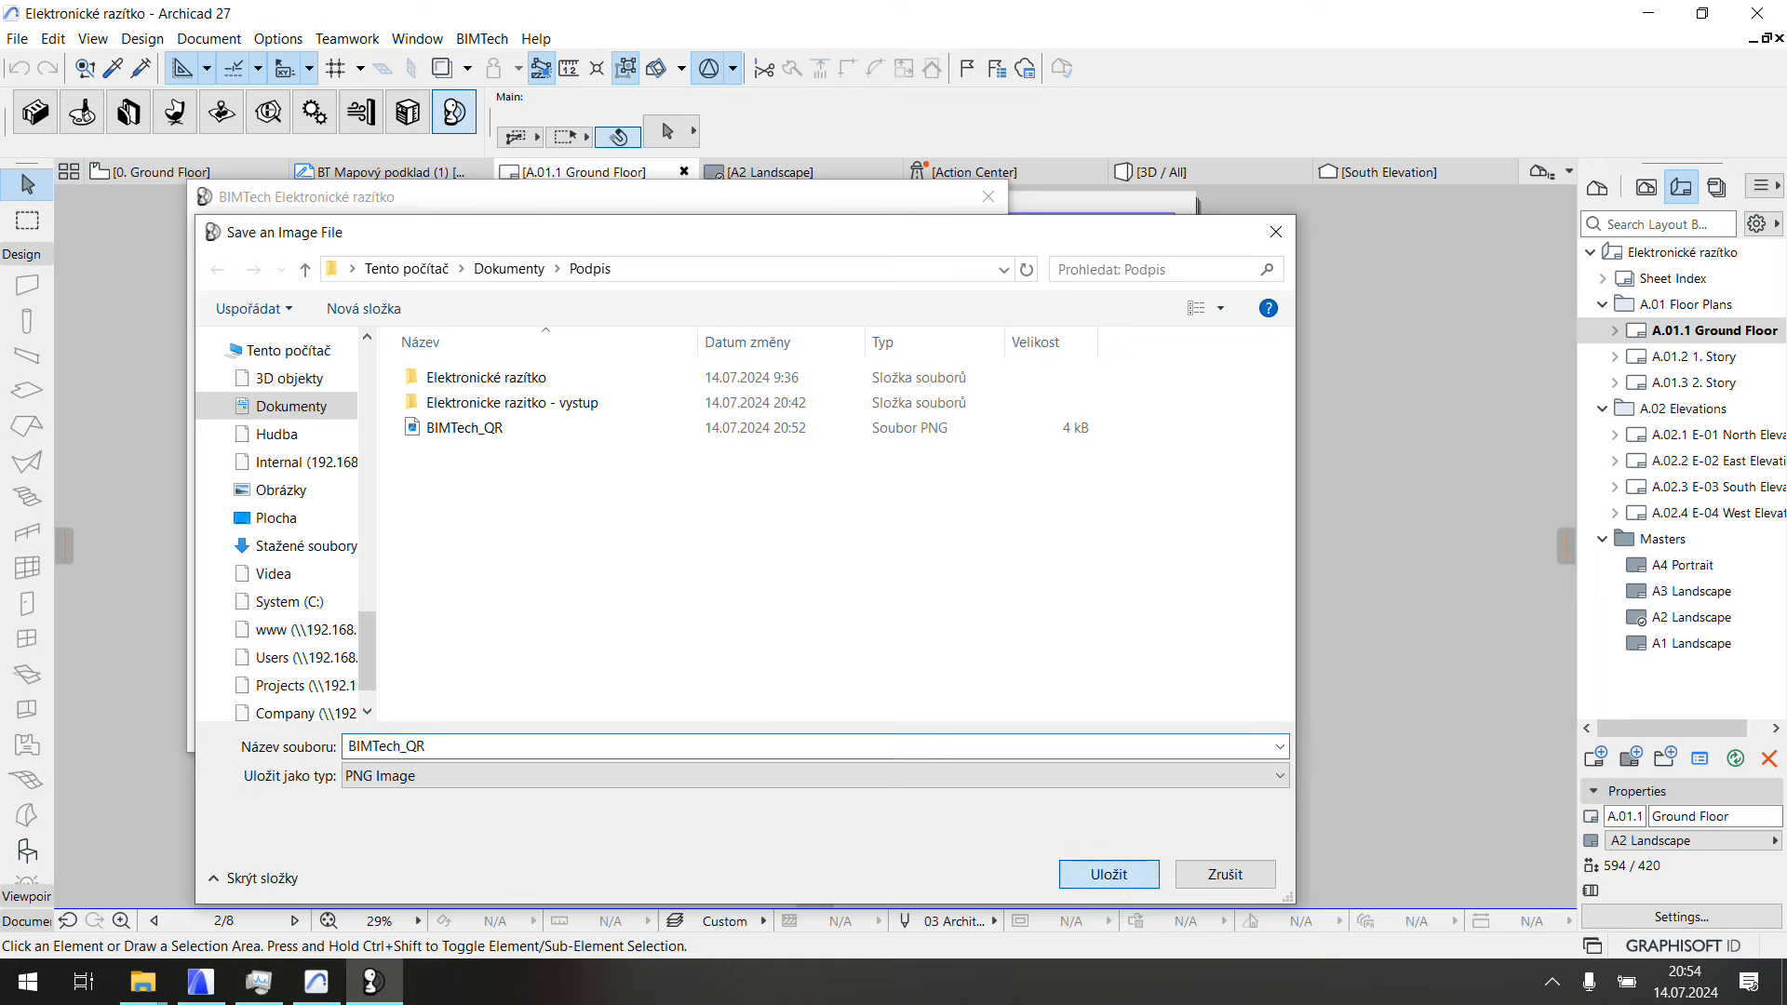
pyautogui.click(945, 490)
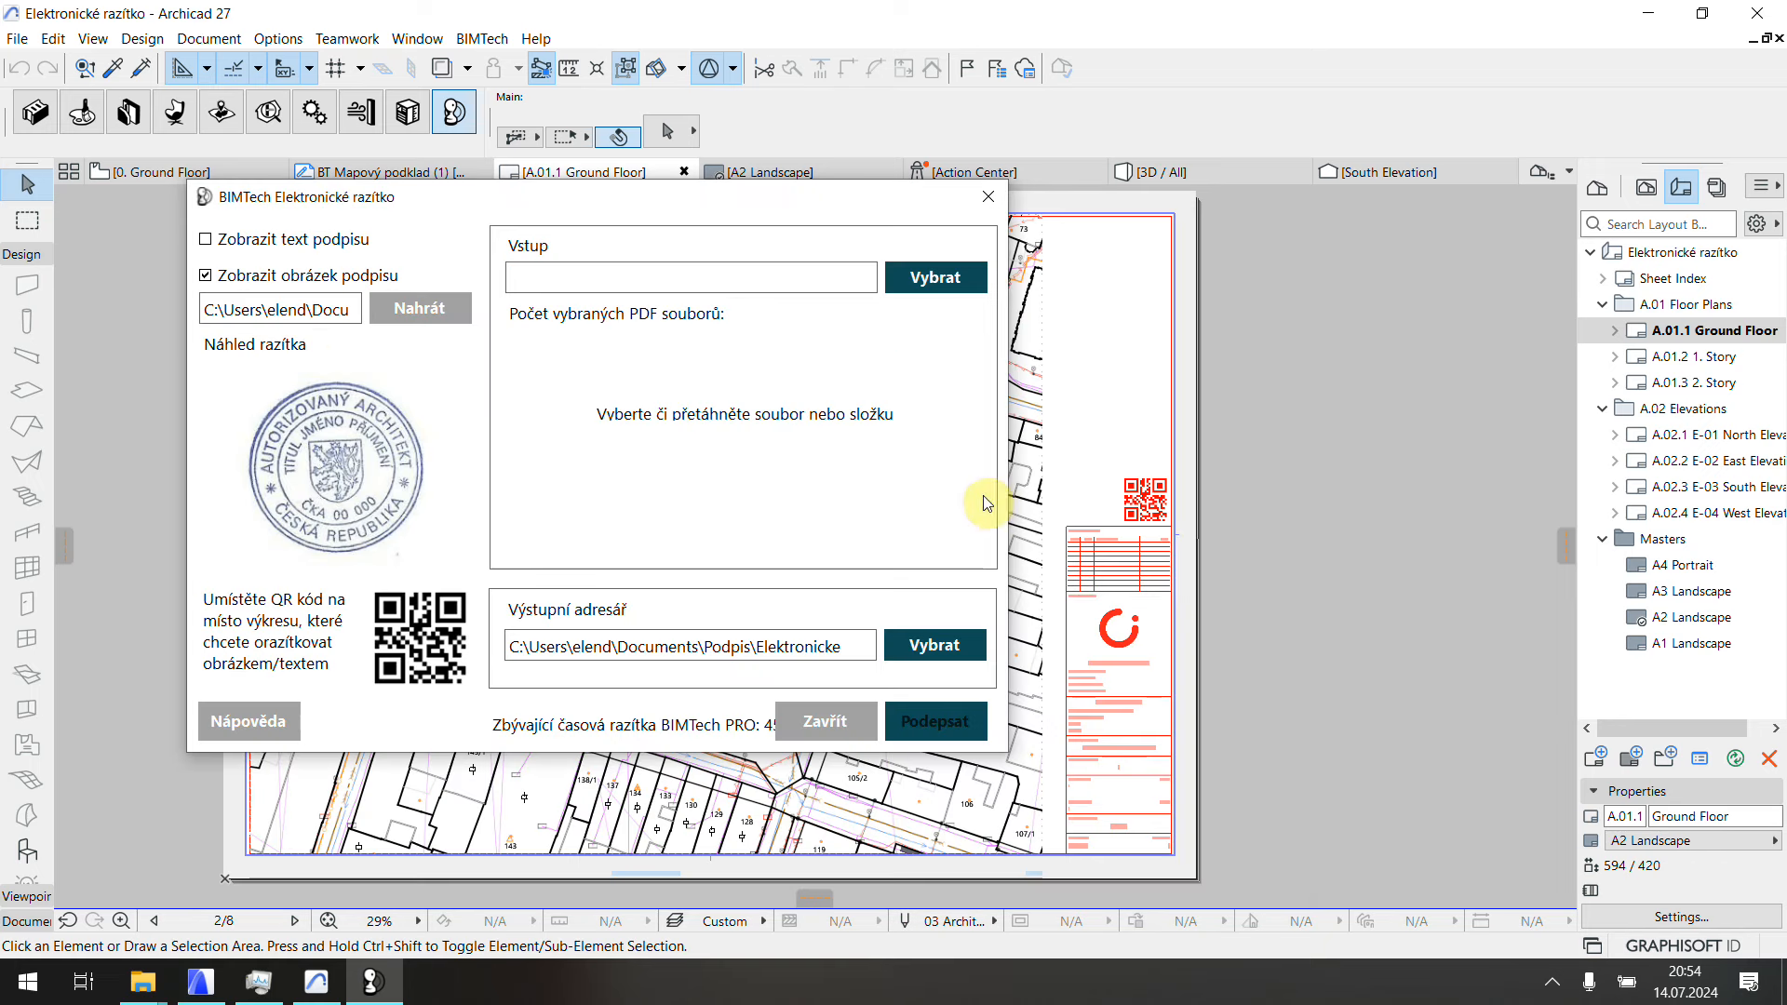
pyautogui.click(1123, 480)
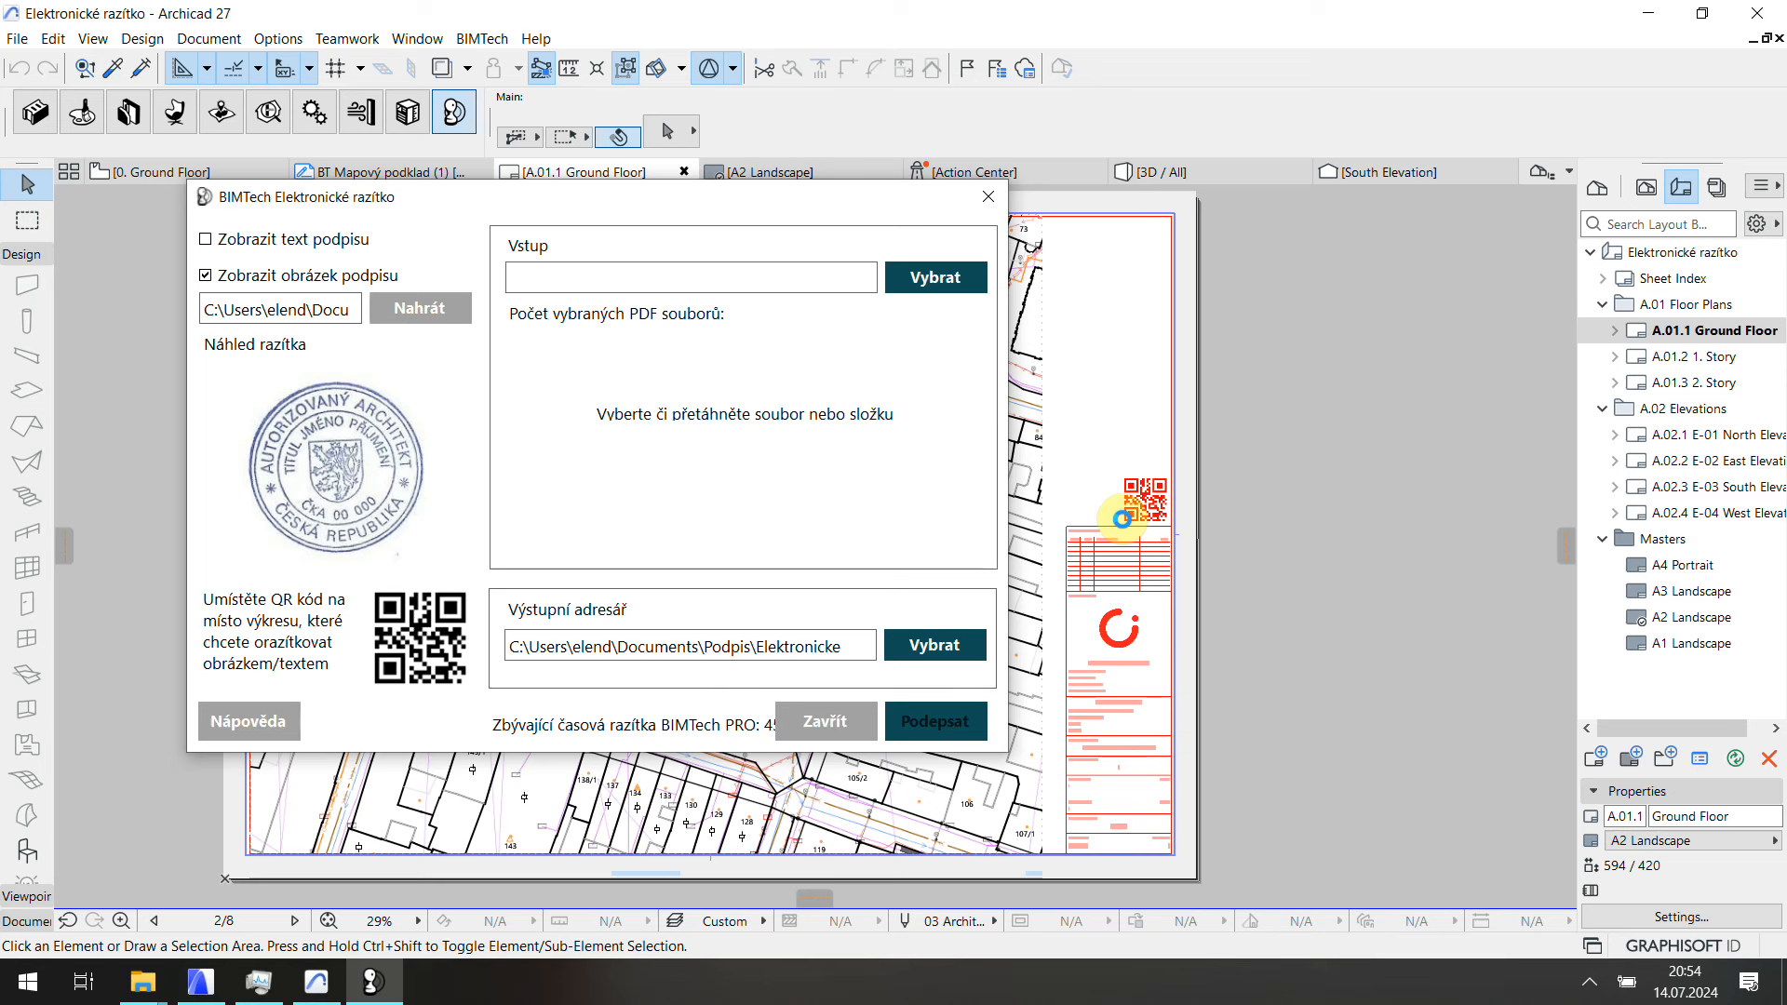
pyautogui.click(998, 575)
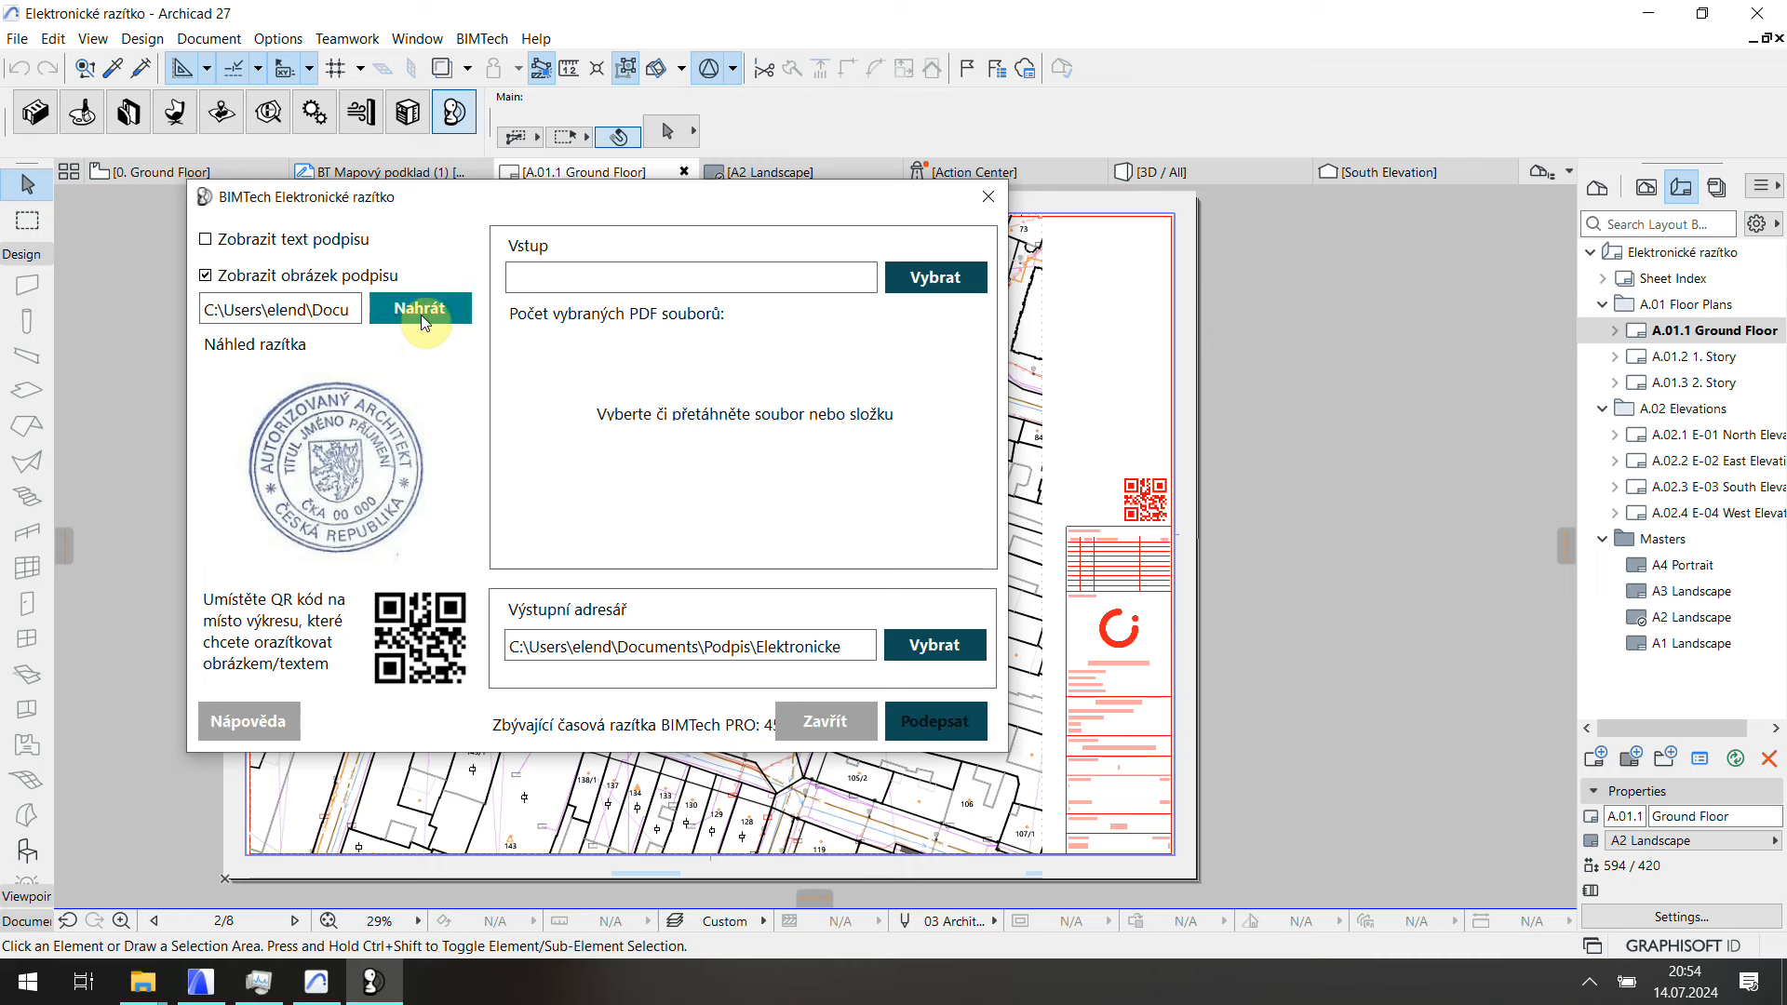
# Step: Load razítko_specimen from Podpis as the stamp picture, then close the BIMTech stamp window
pyautogui.click(420, 308)
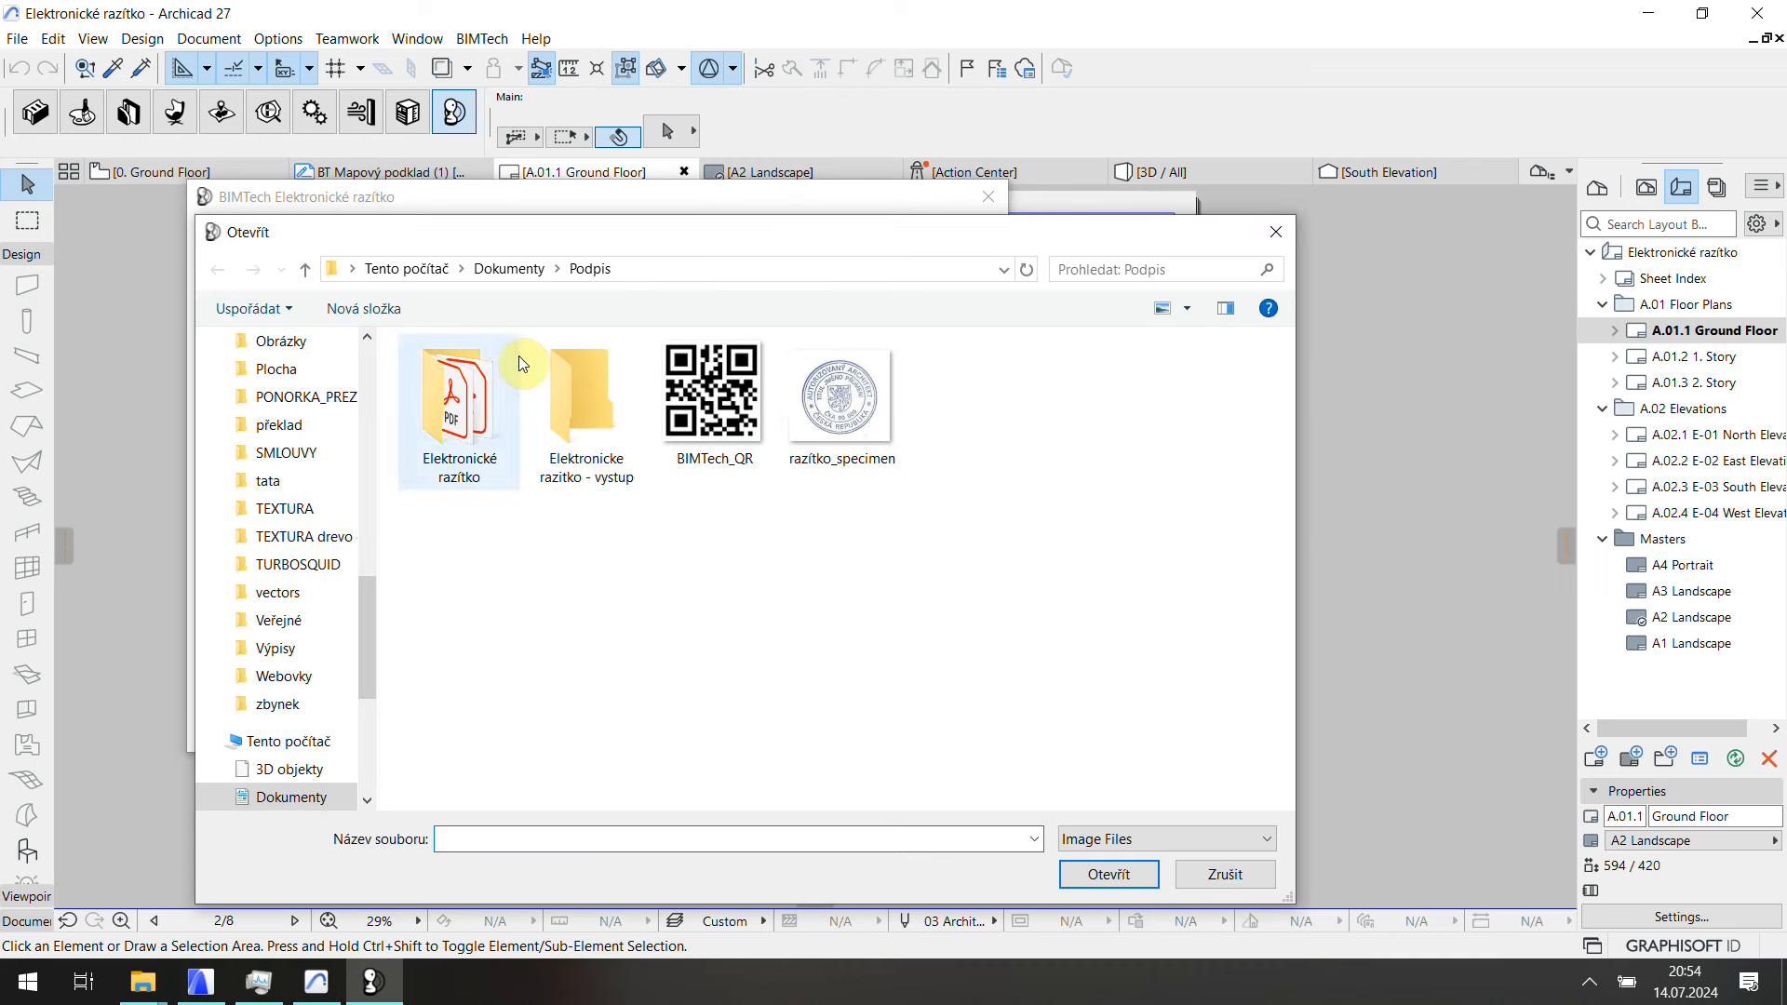
pyautogui.click(826, 383)
pyautogui.click(1109, 876)
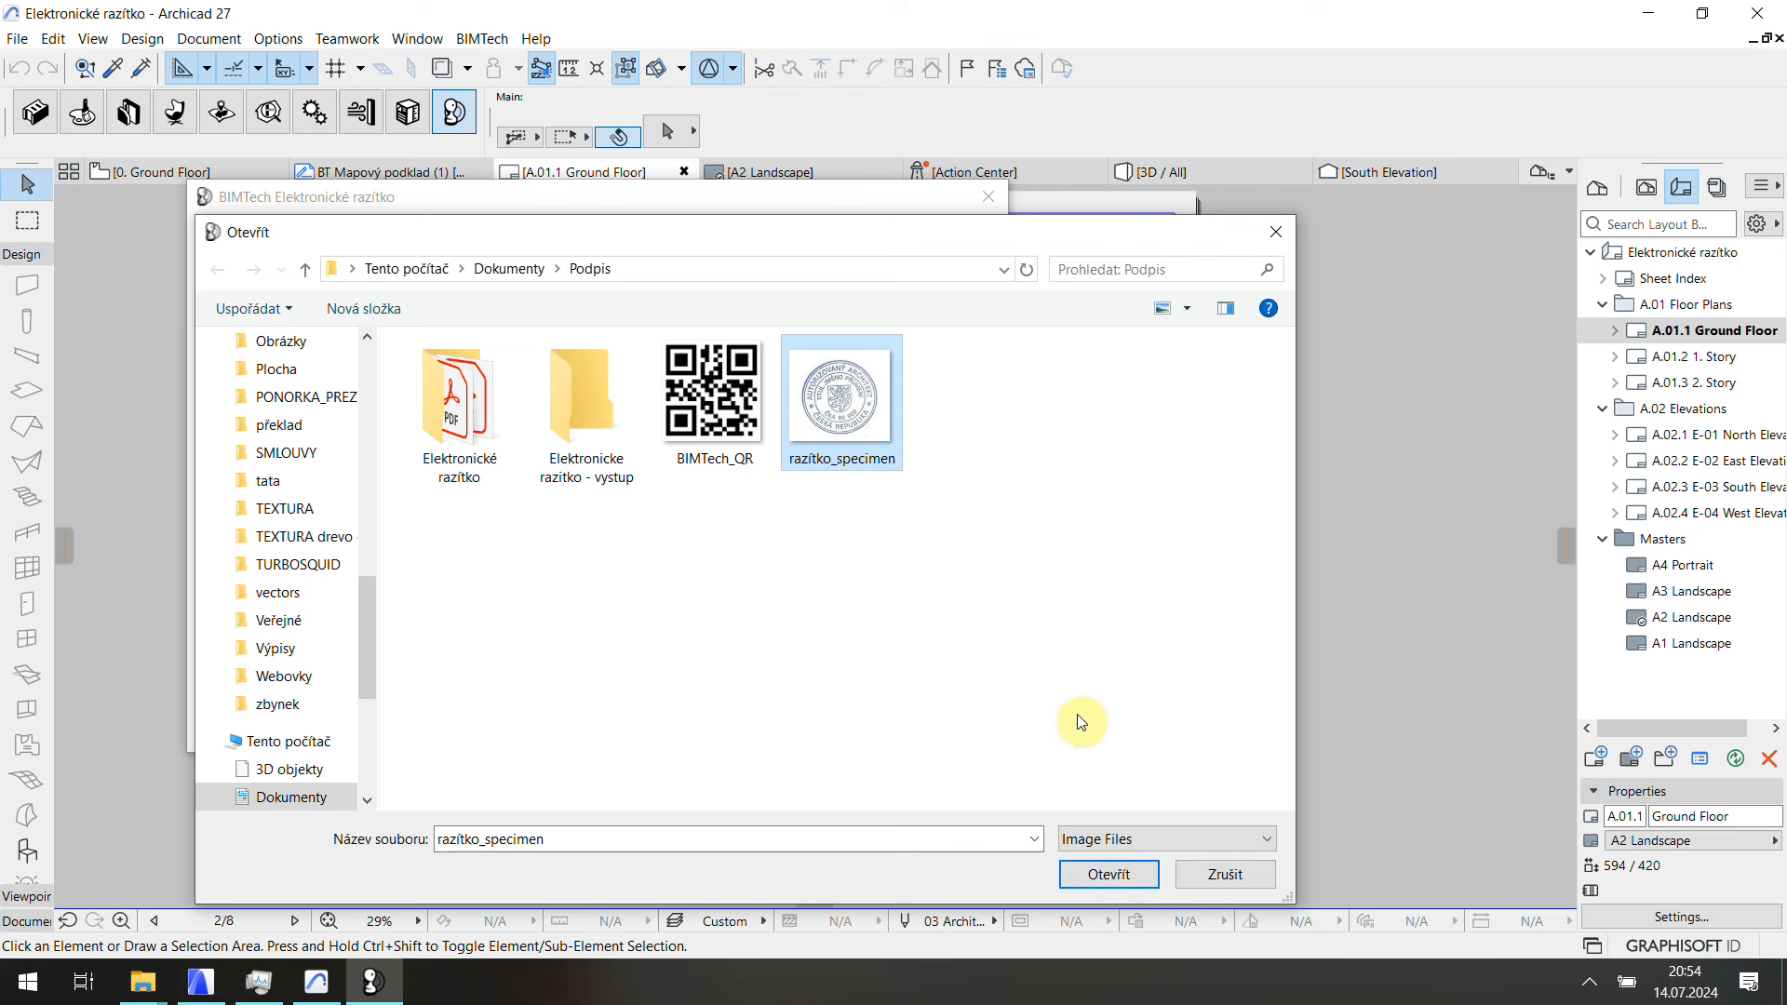
pyautogui.click(1108, 875)
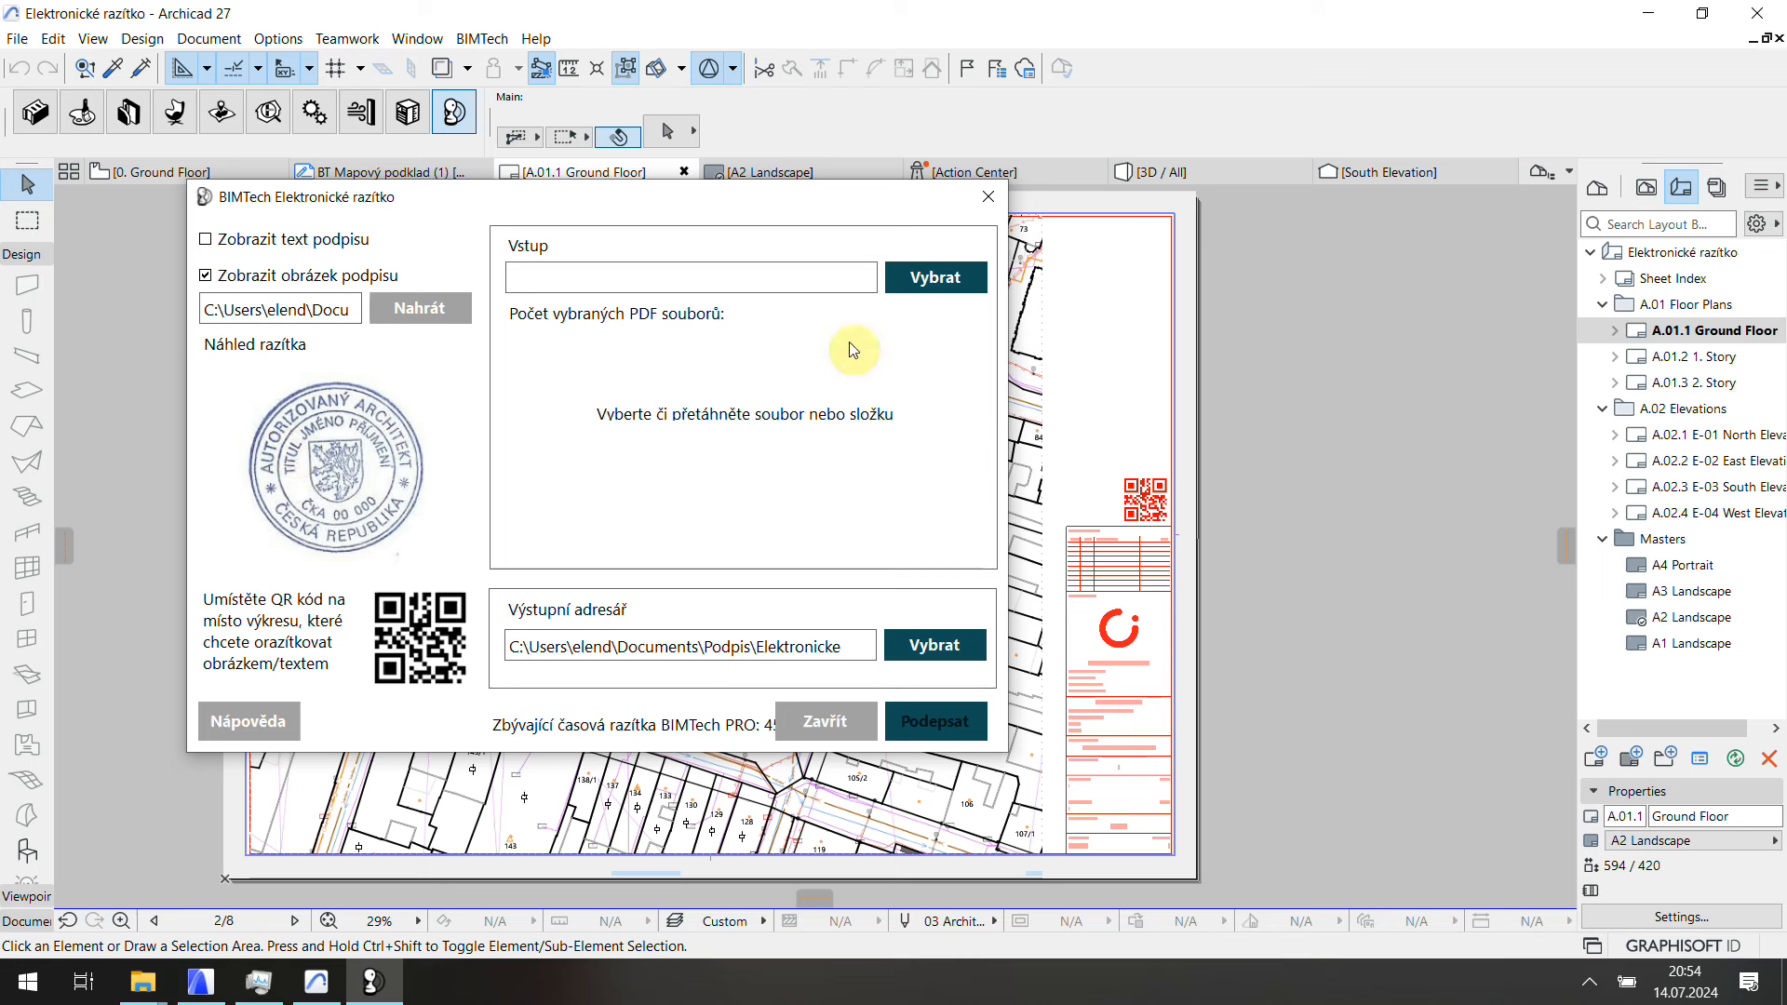
pyautogui.click(989, 196)
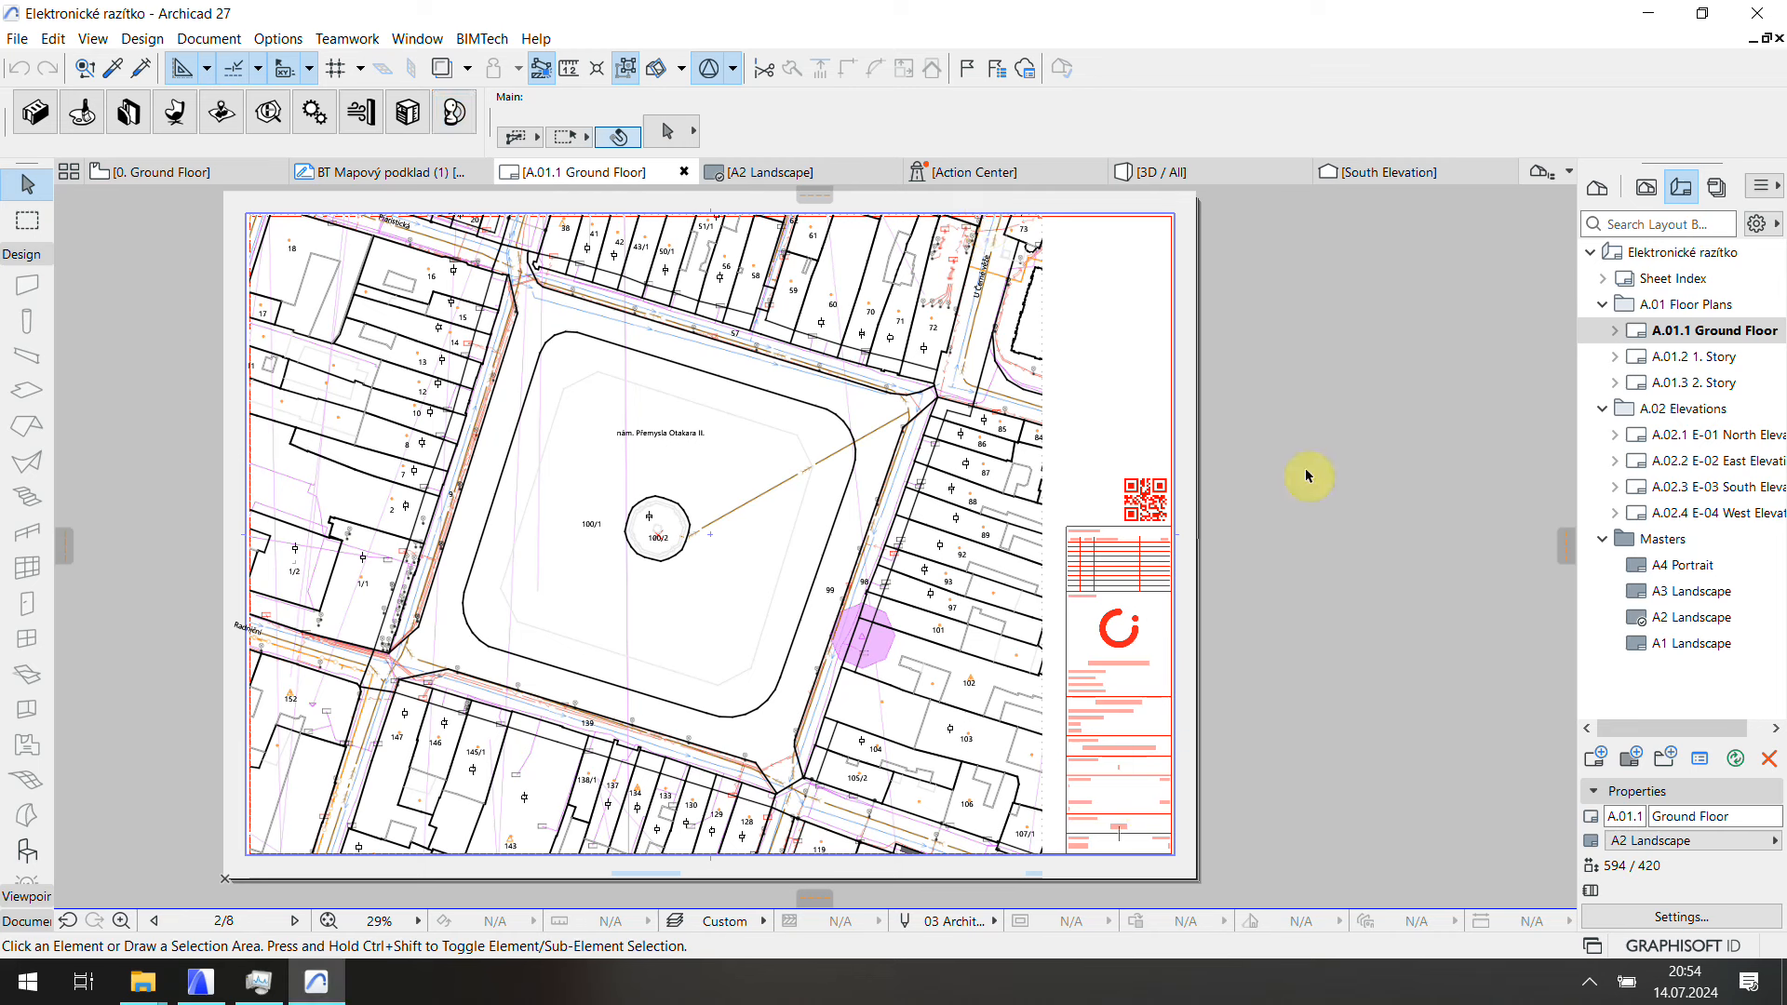
# Step: Open the A2 Landscape master and enlarge its QR code image from 29 to 31 mm
pyautogui.doubleClick(1693, 620)
pyautogui.scroll(6, 1336, 640)
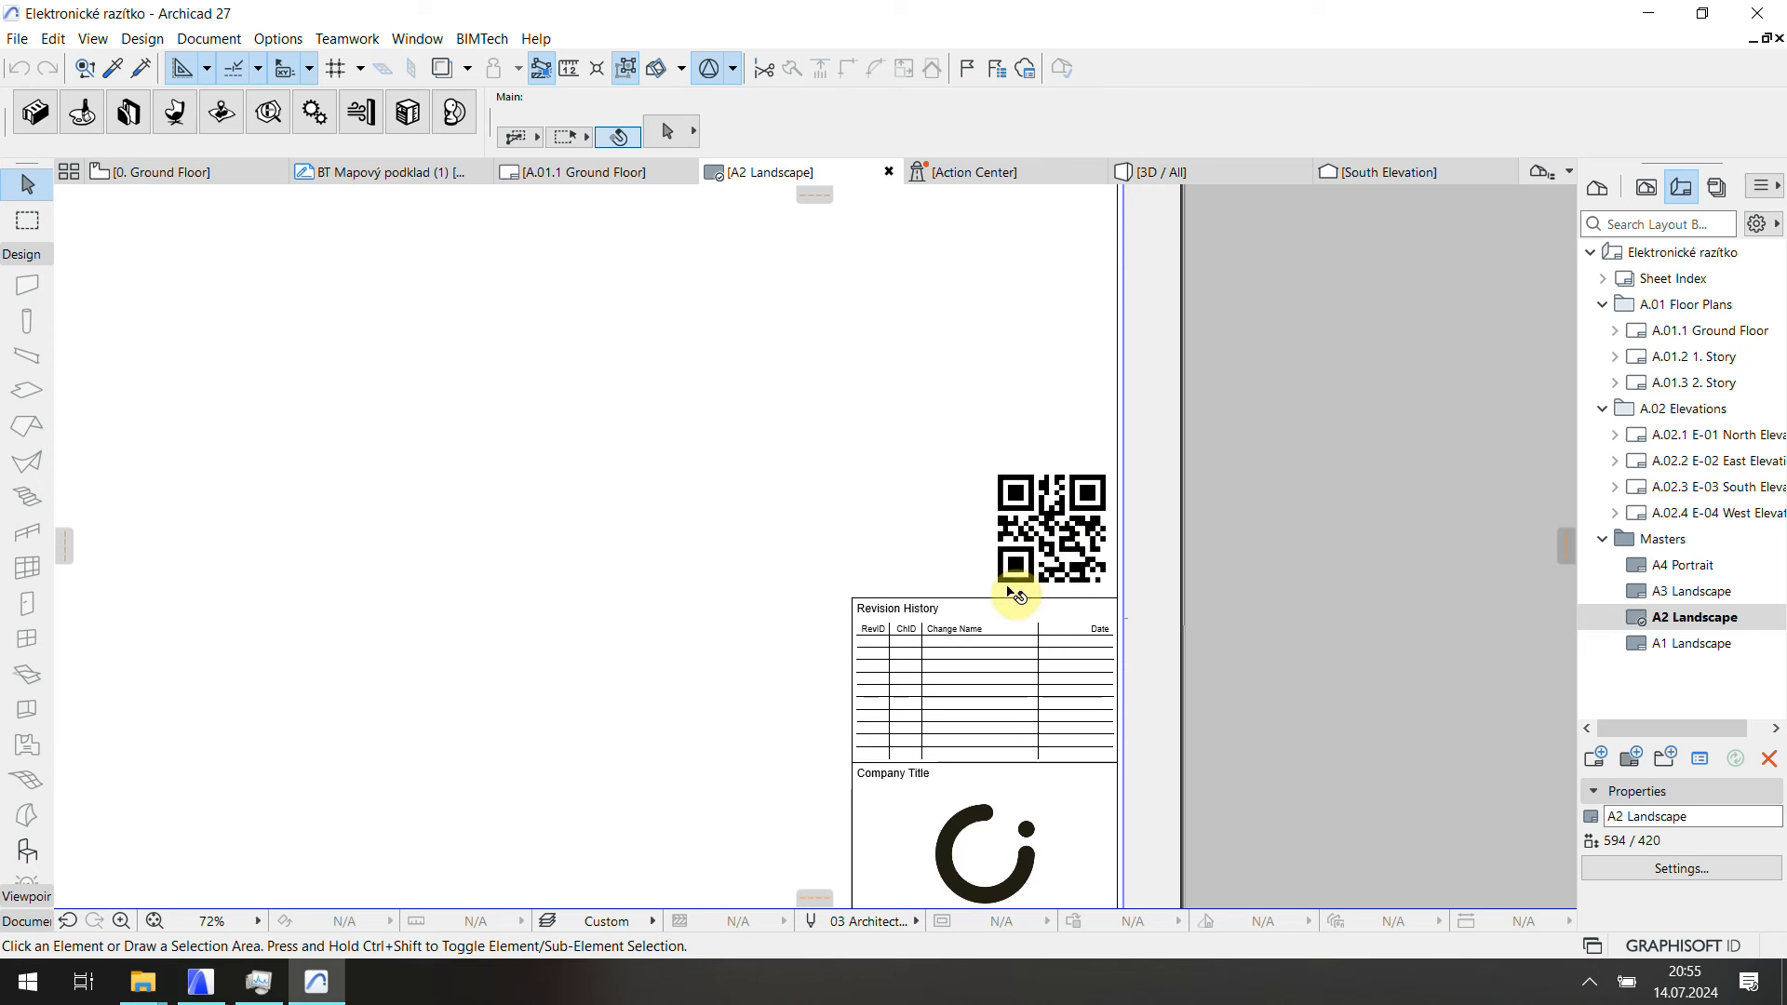
pyautogui.click(1007, 587)
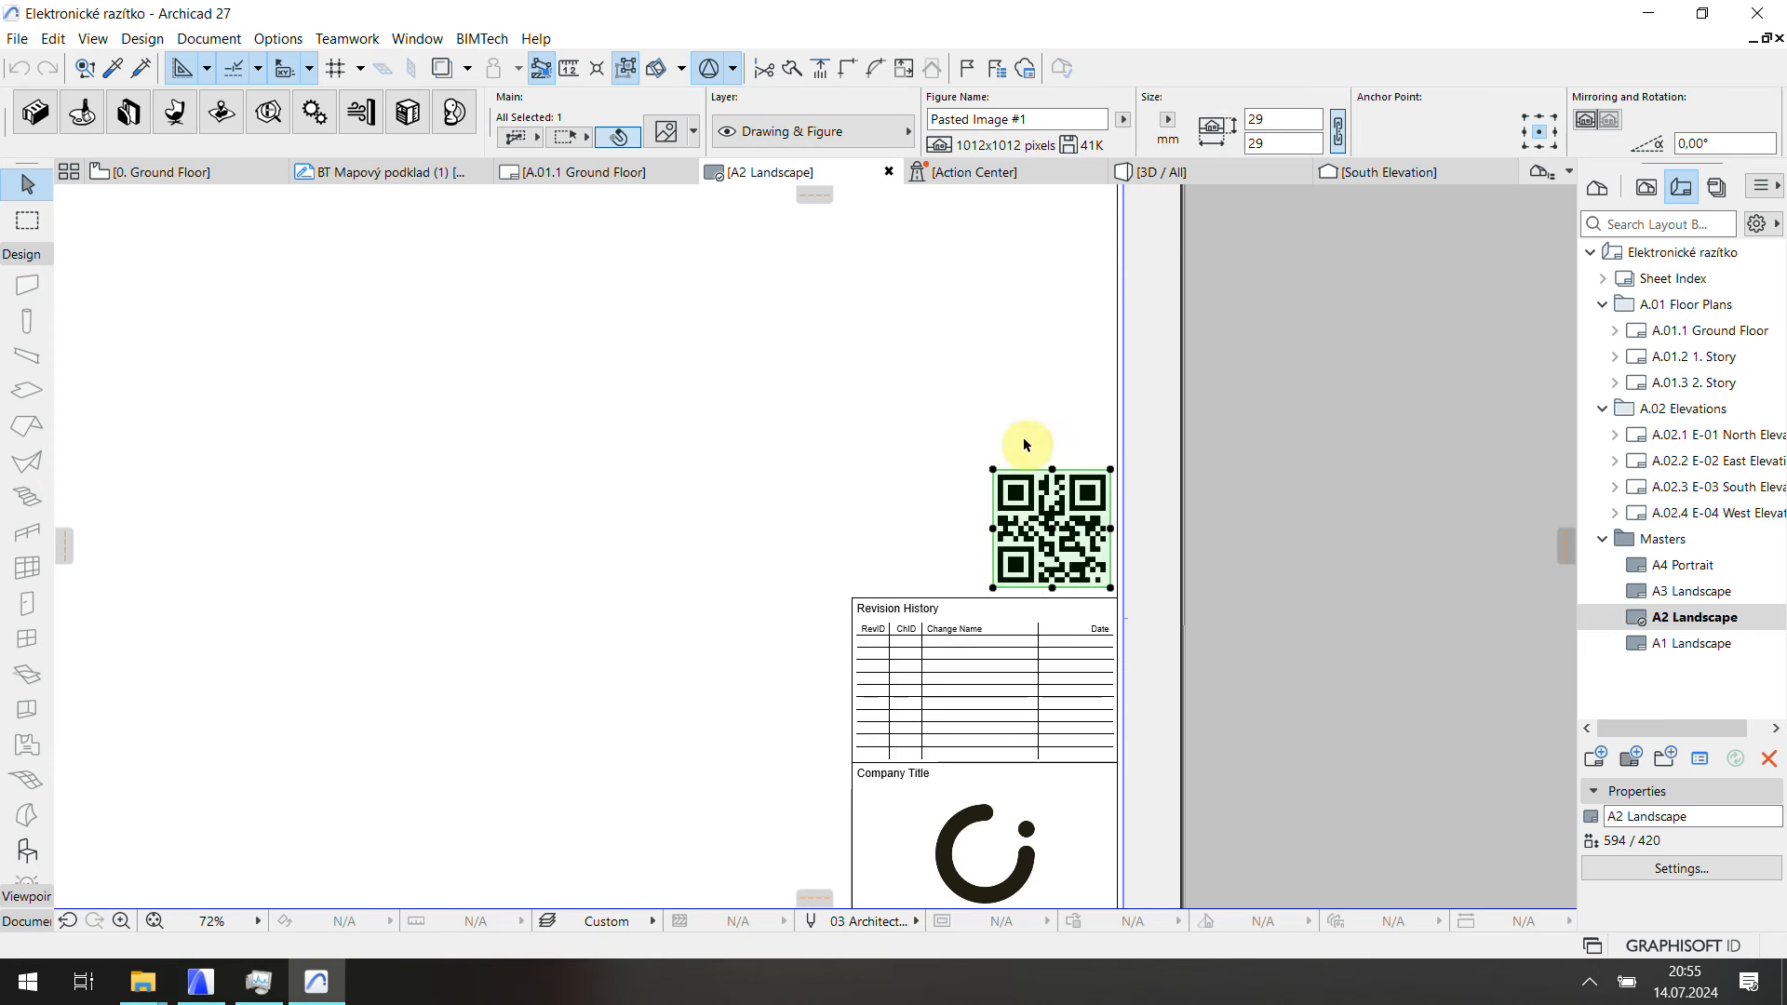
pyautogui.click(993, 471)
pyautogui.click(983, 459)
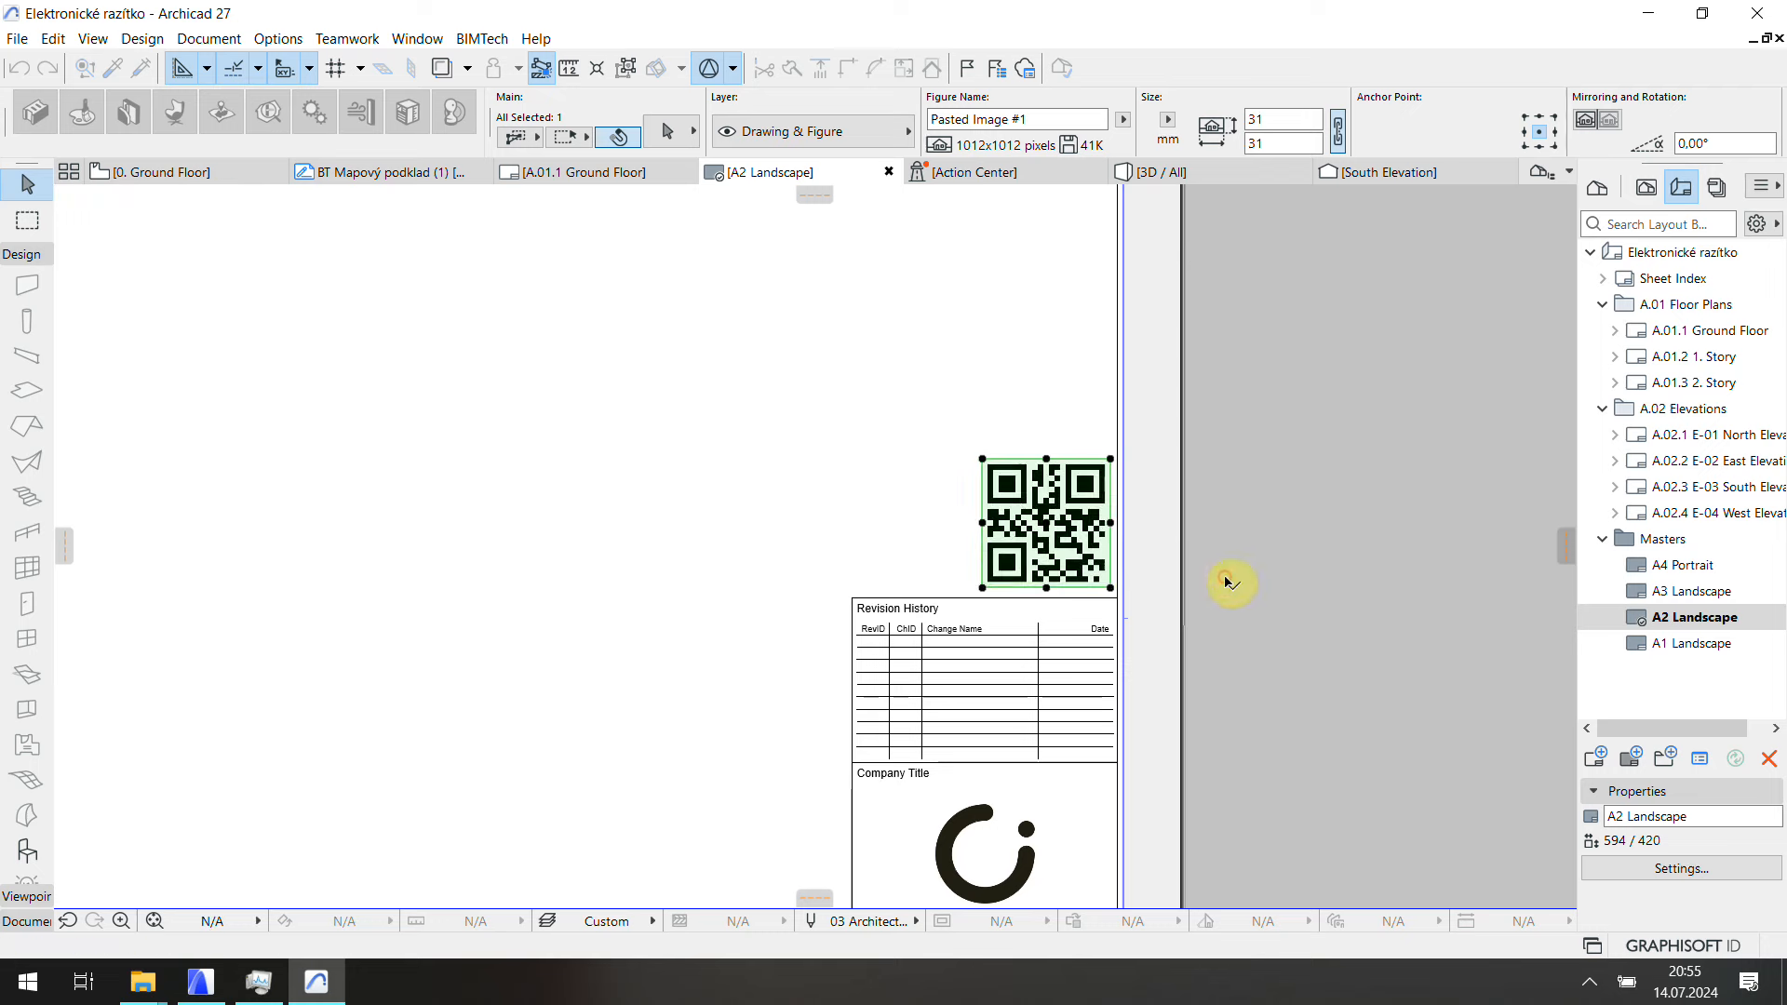
pyautogui.click(1136, 458)
# Step: Reselect the QR code image to verify it now measures 31 × 31 mm
pyautogui.scroll(-5, 1396, 503)
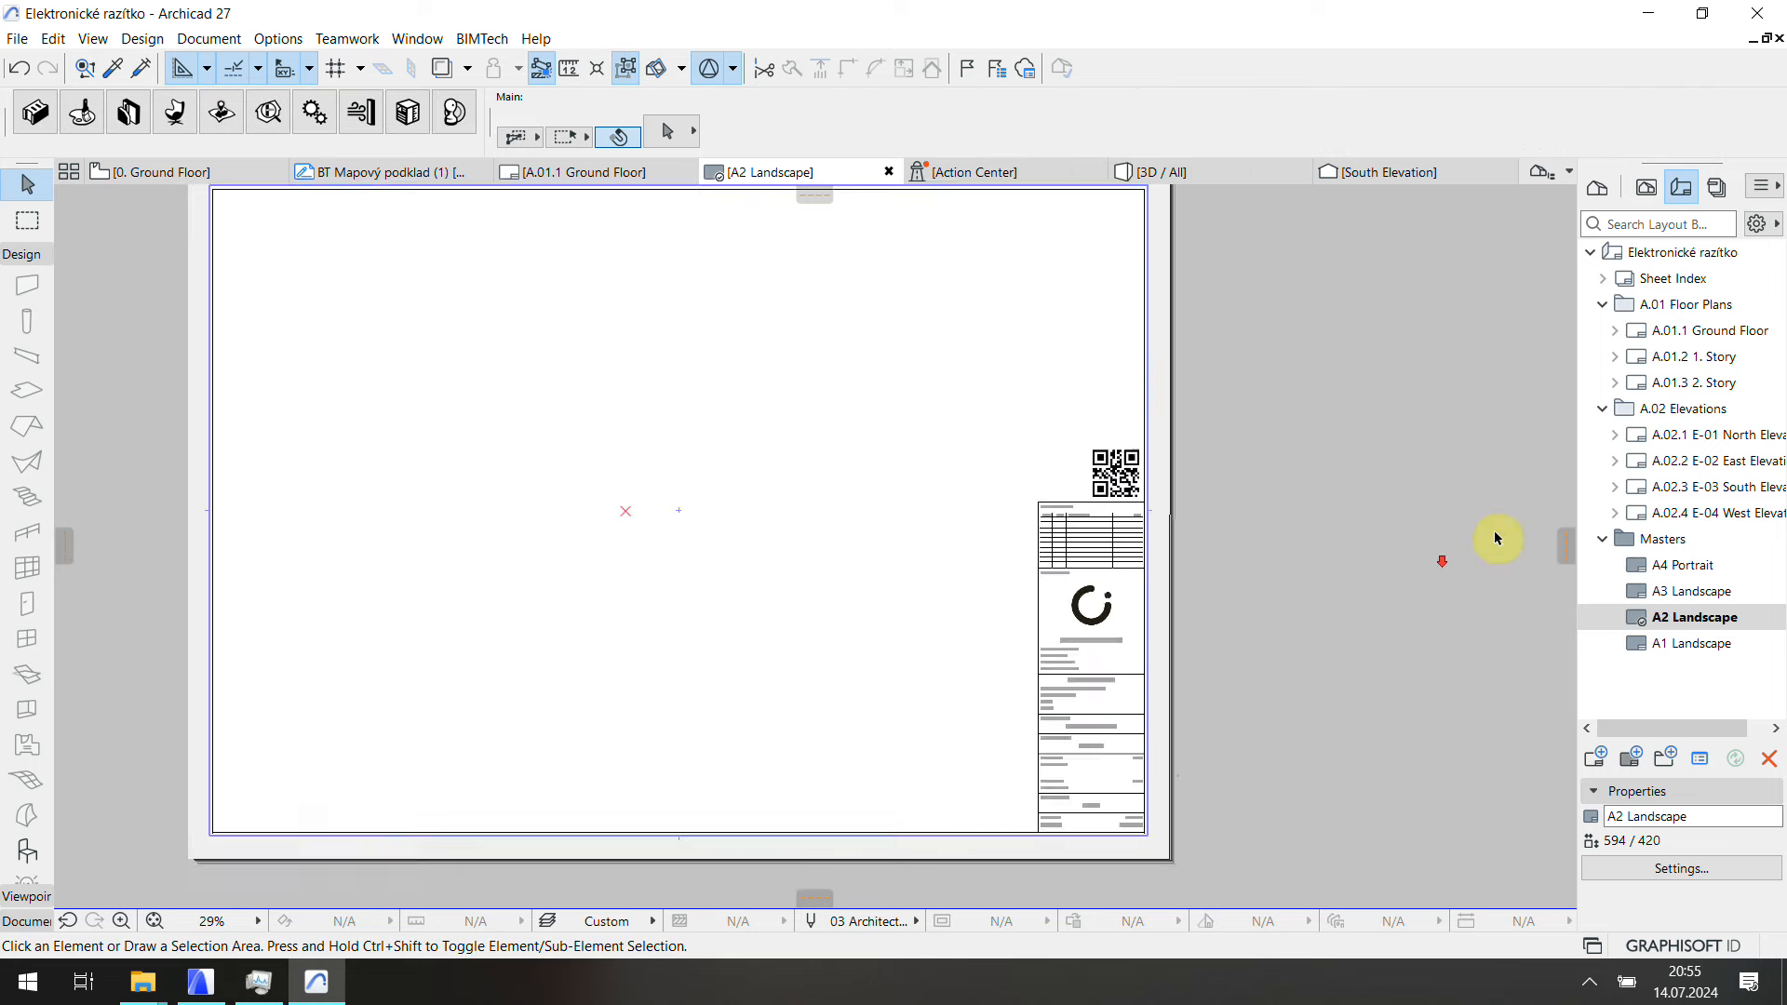
pyautogui.scroll(3, 1184, 446)
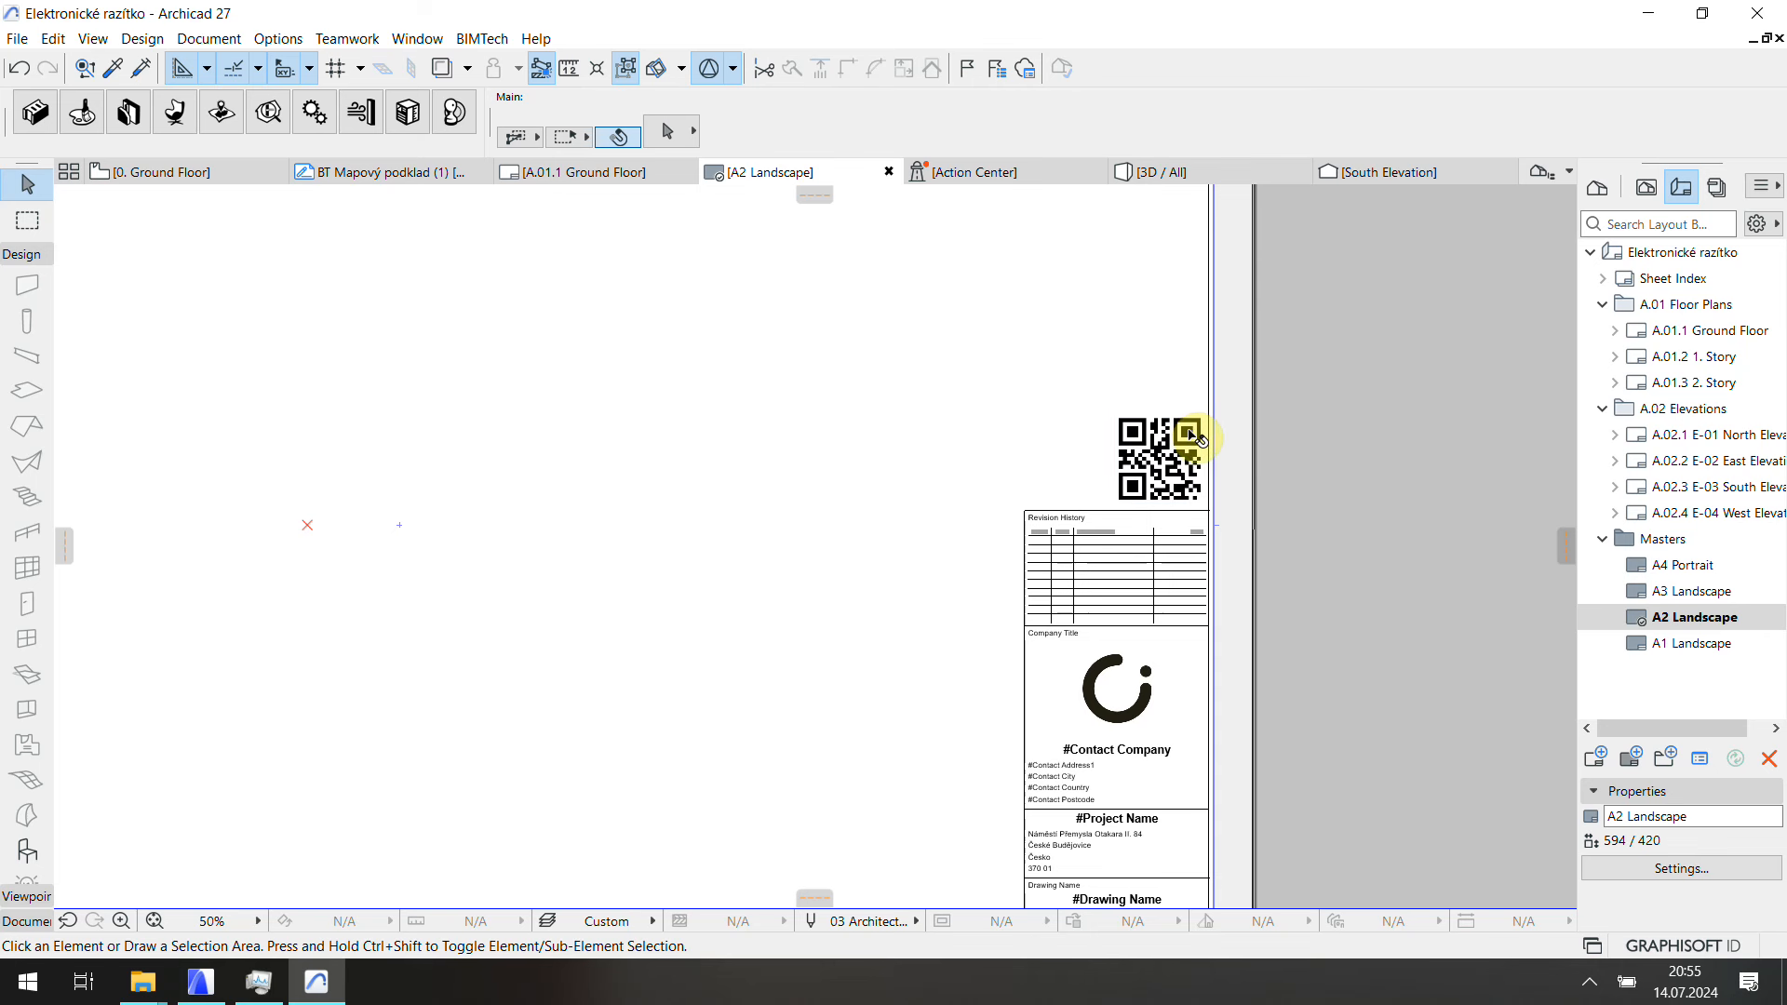
pyautogui.click(1117, 427)
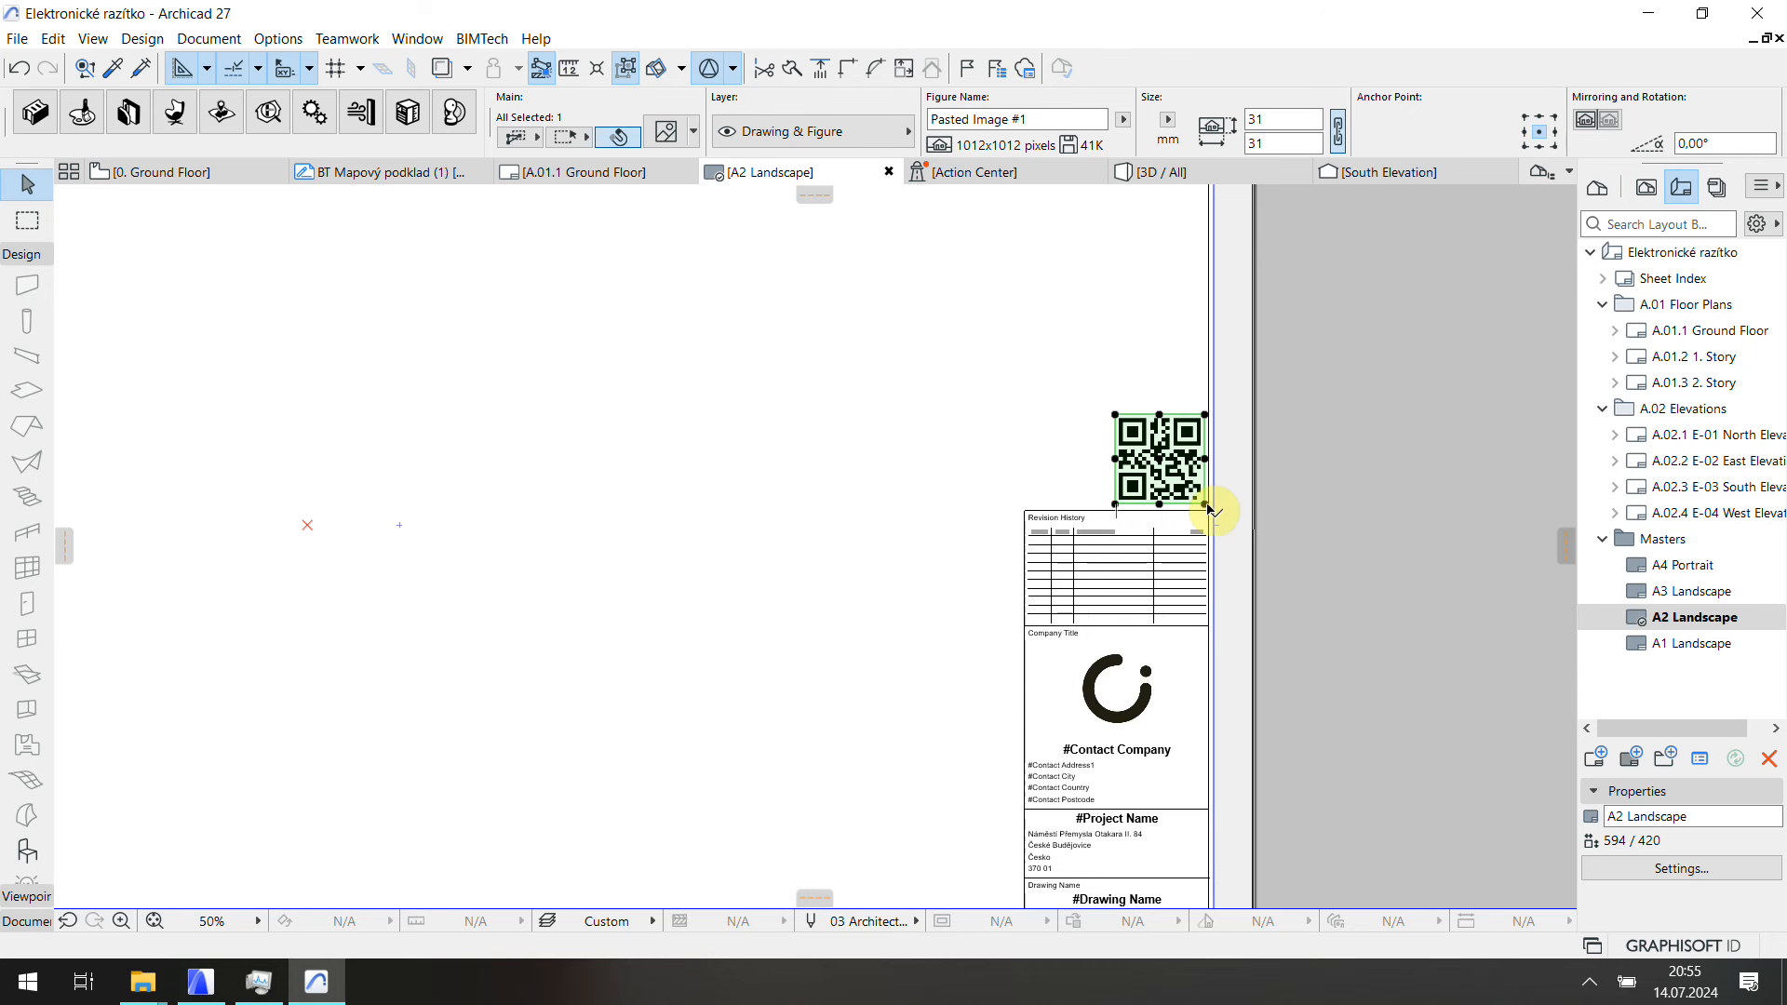
pyautogui.click(1032, 398)
pyautogui.scroll(-5, 1182, 428)
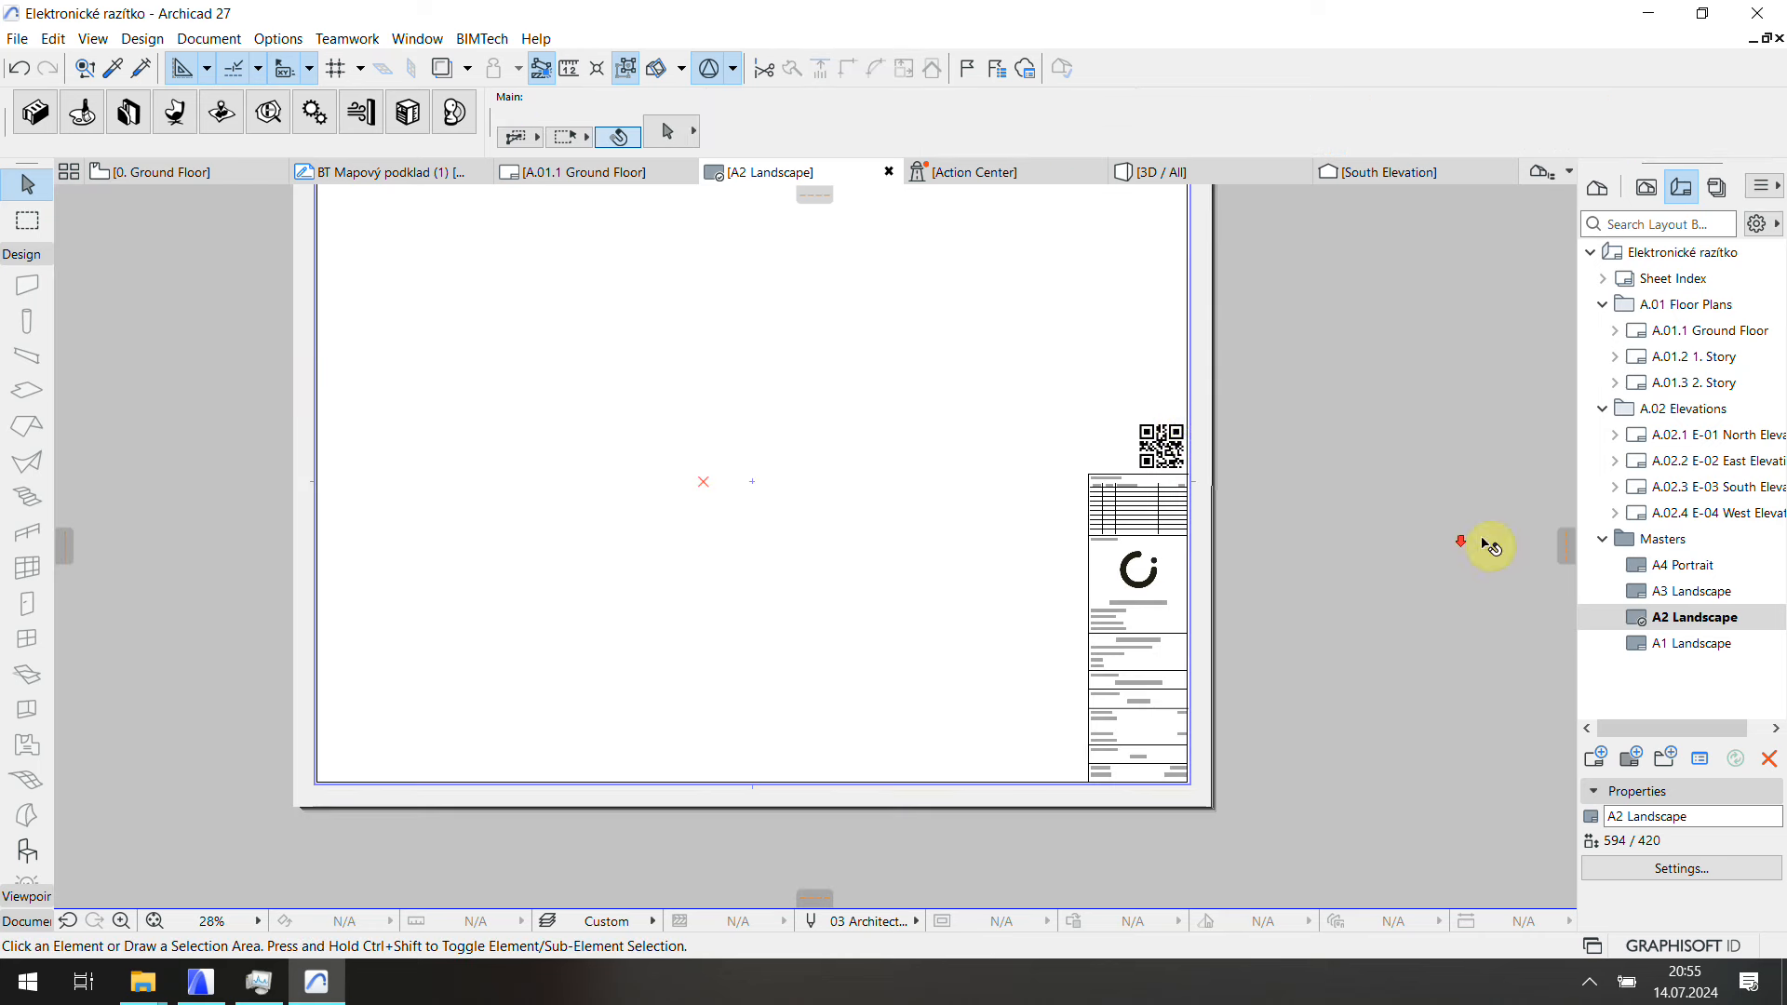
# Step: Open the A.01.1 Ground Floor layout and start saving it as PDF Elektronické razítko_06
pyautogui.doubleClick(1653, 335)
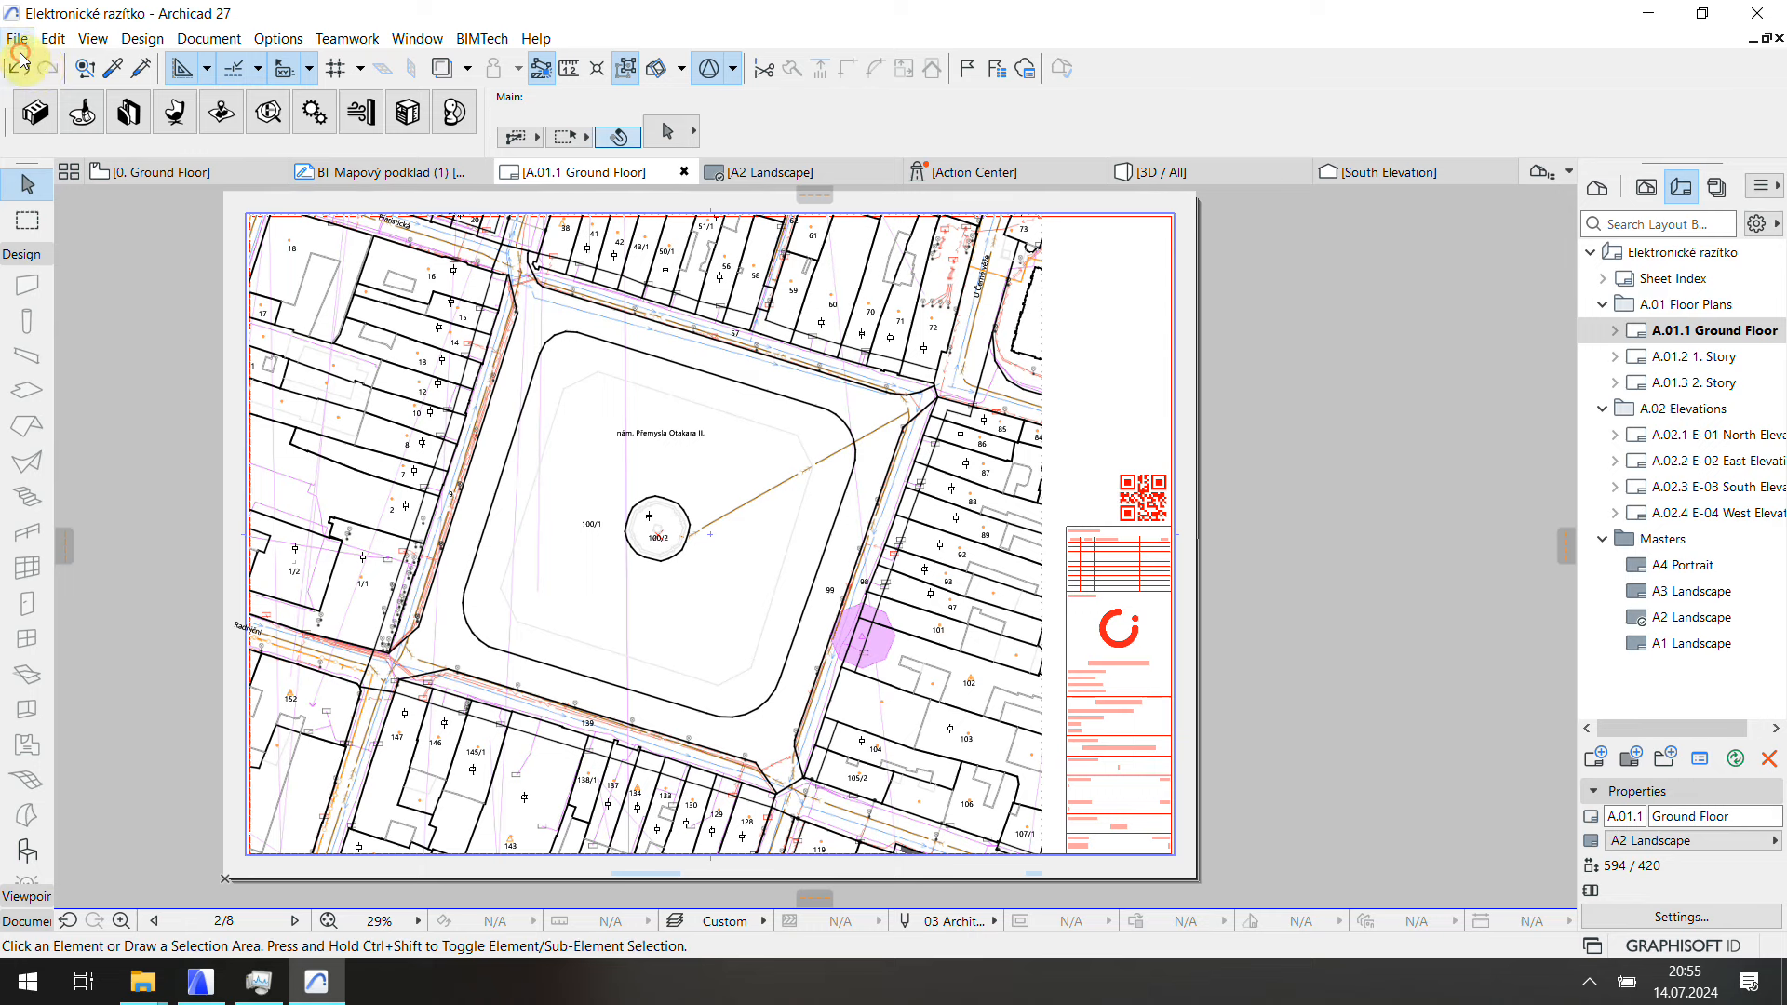
pyautogui.click(17, 39)
pyautogui.click(65, 179)
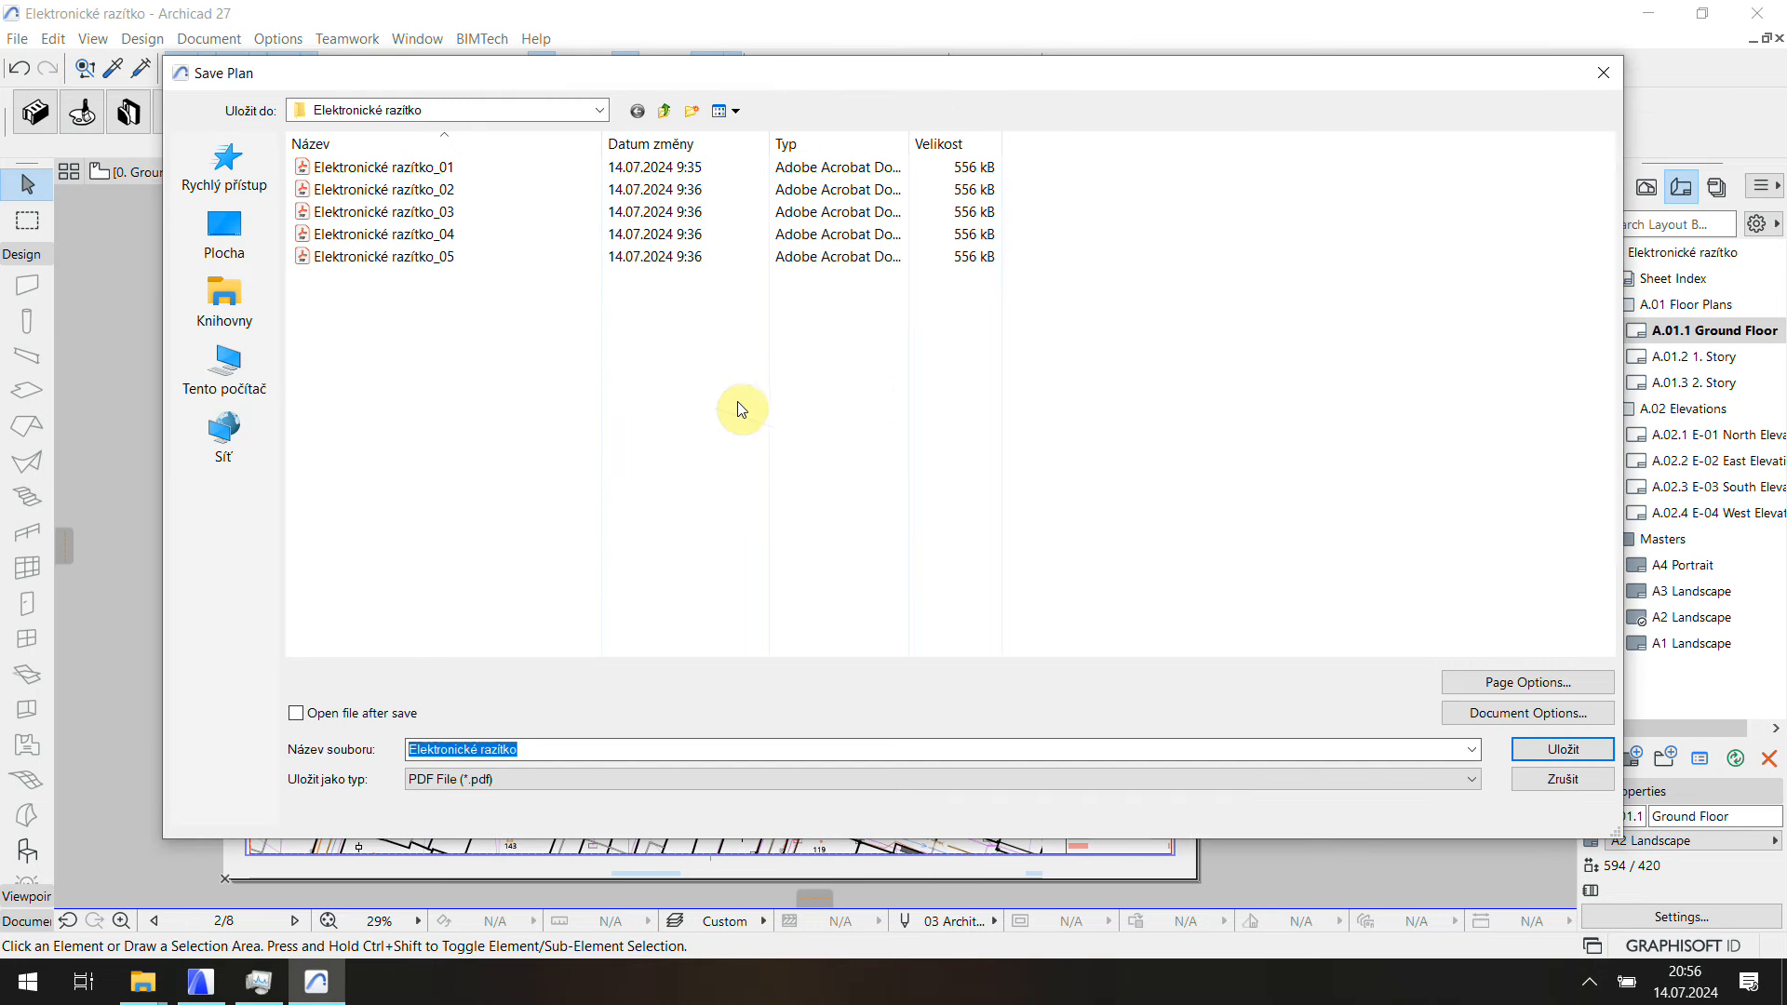
pyautogui.click(570, 750)
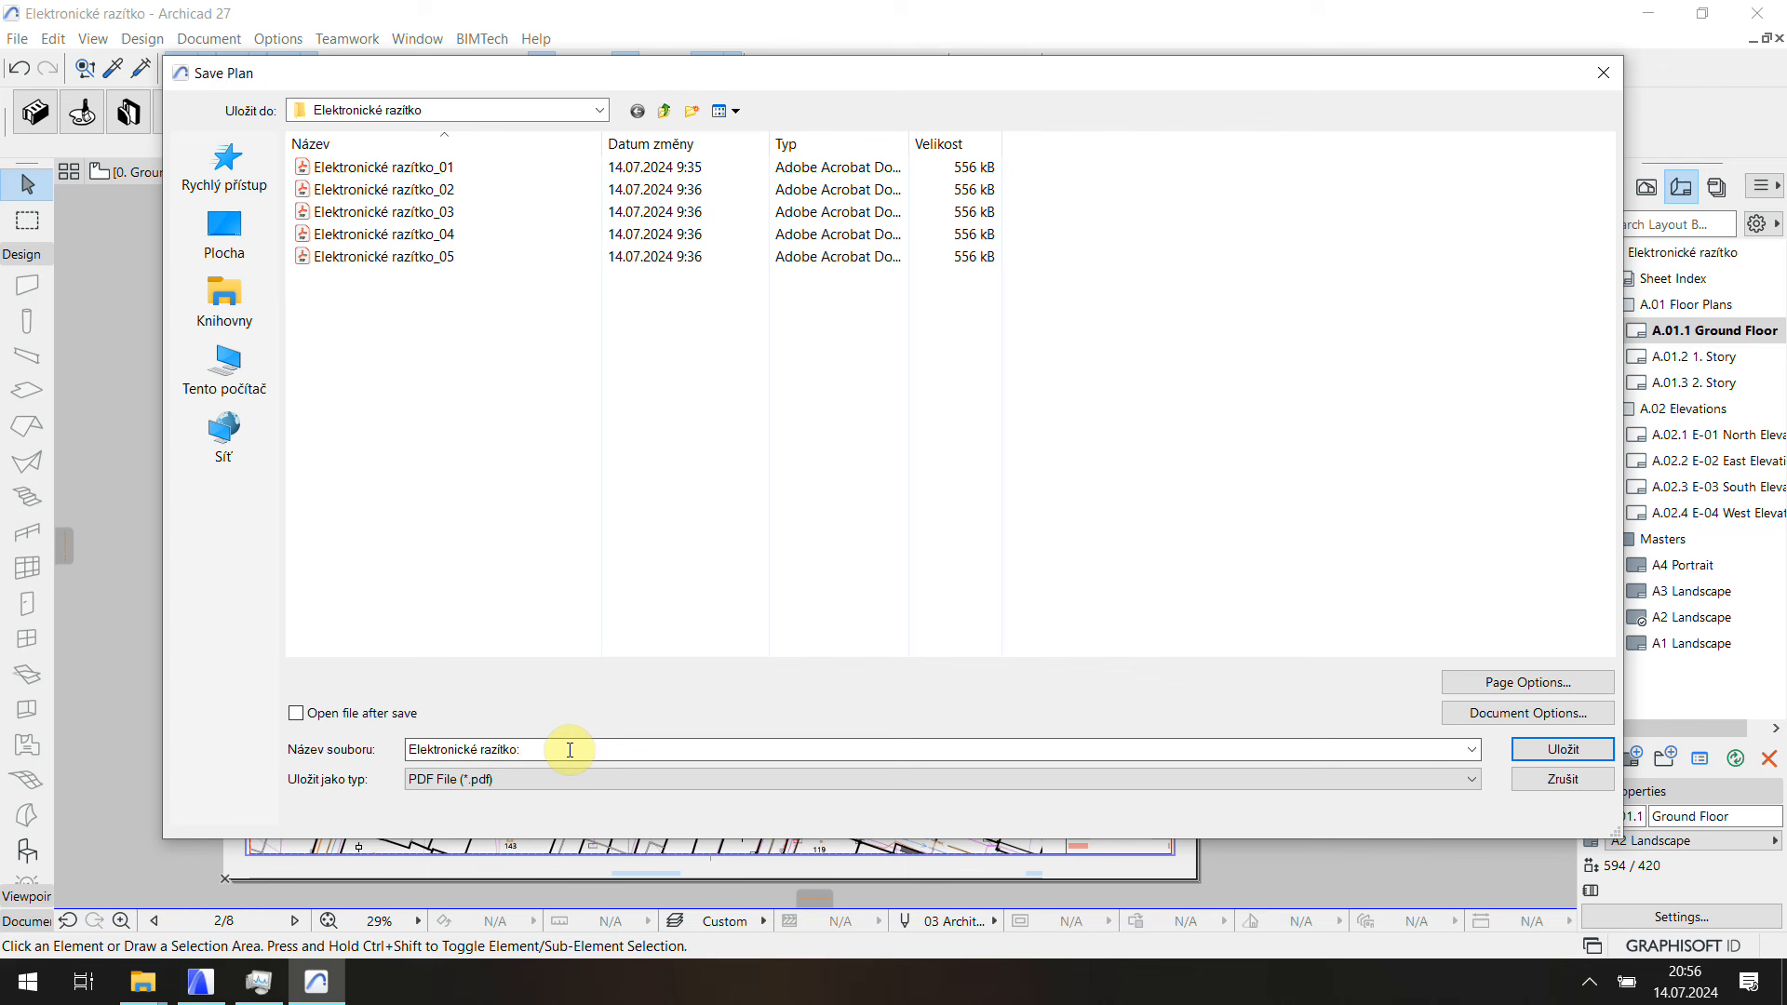
pyautogui.write('_0')
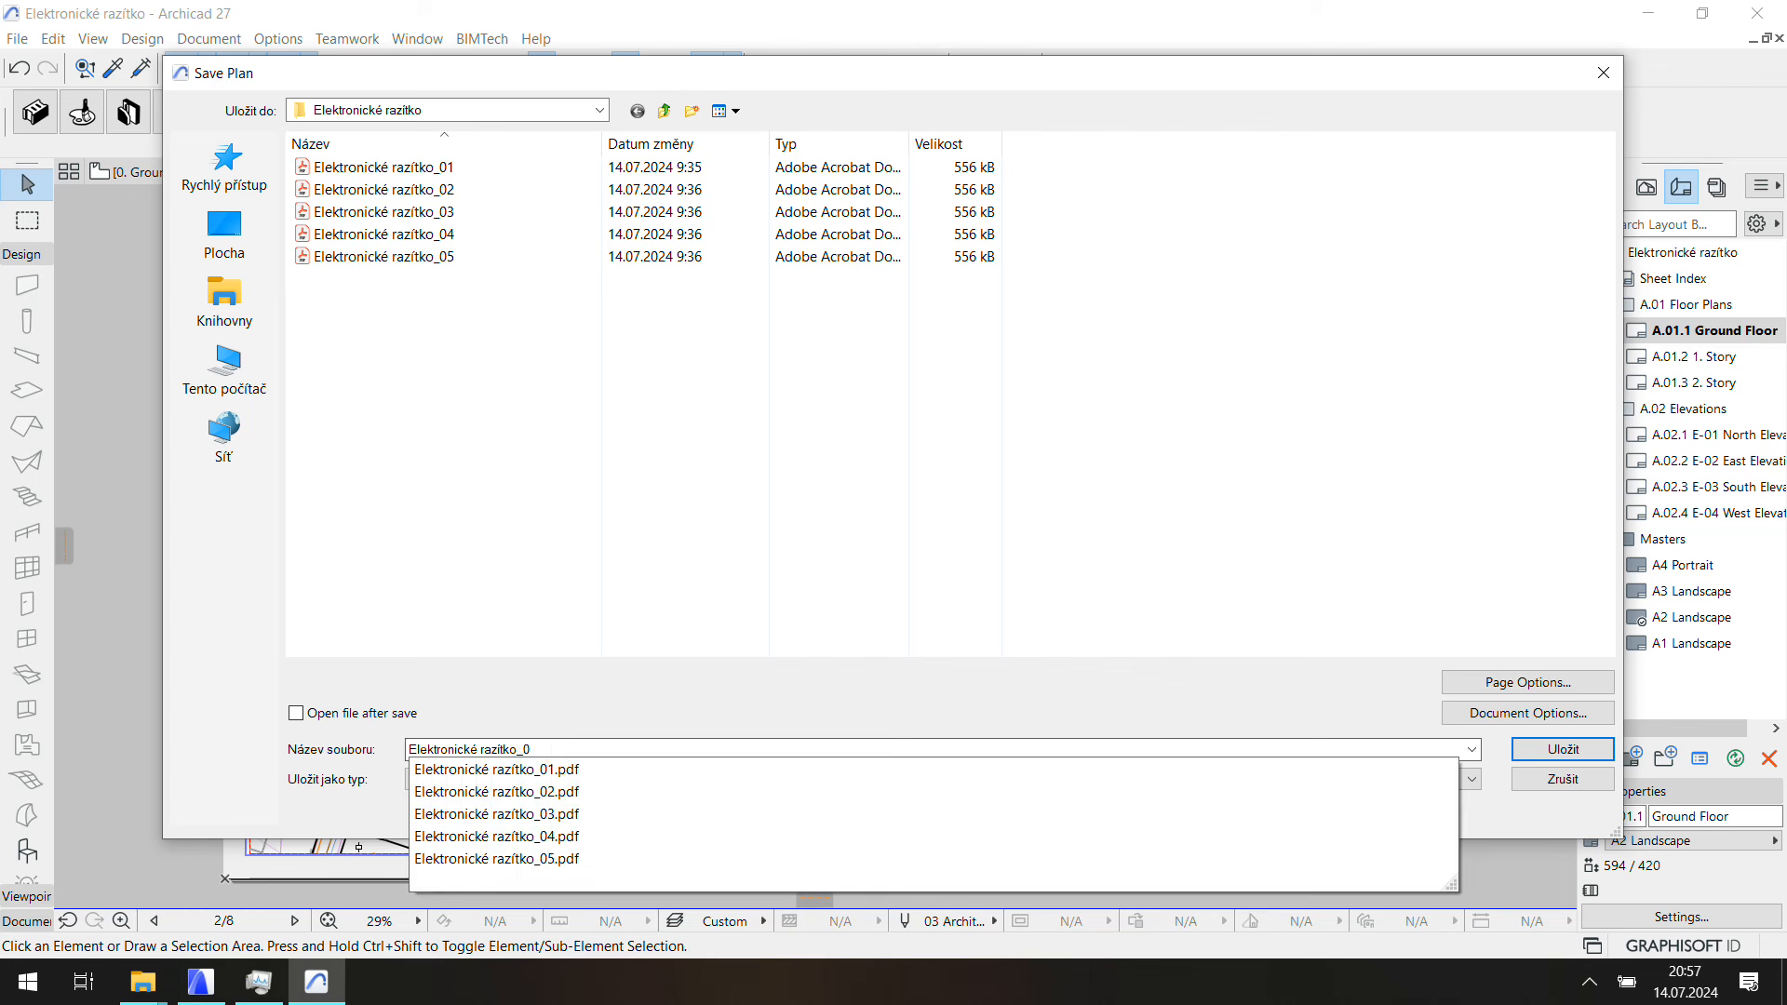
pyautogui.write('6')
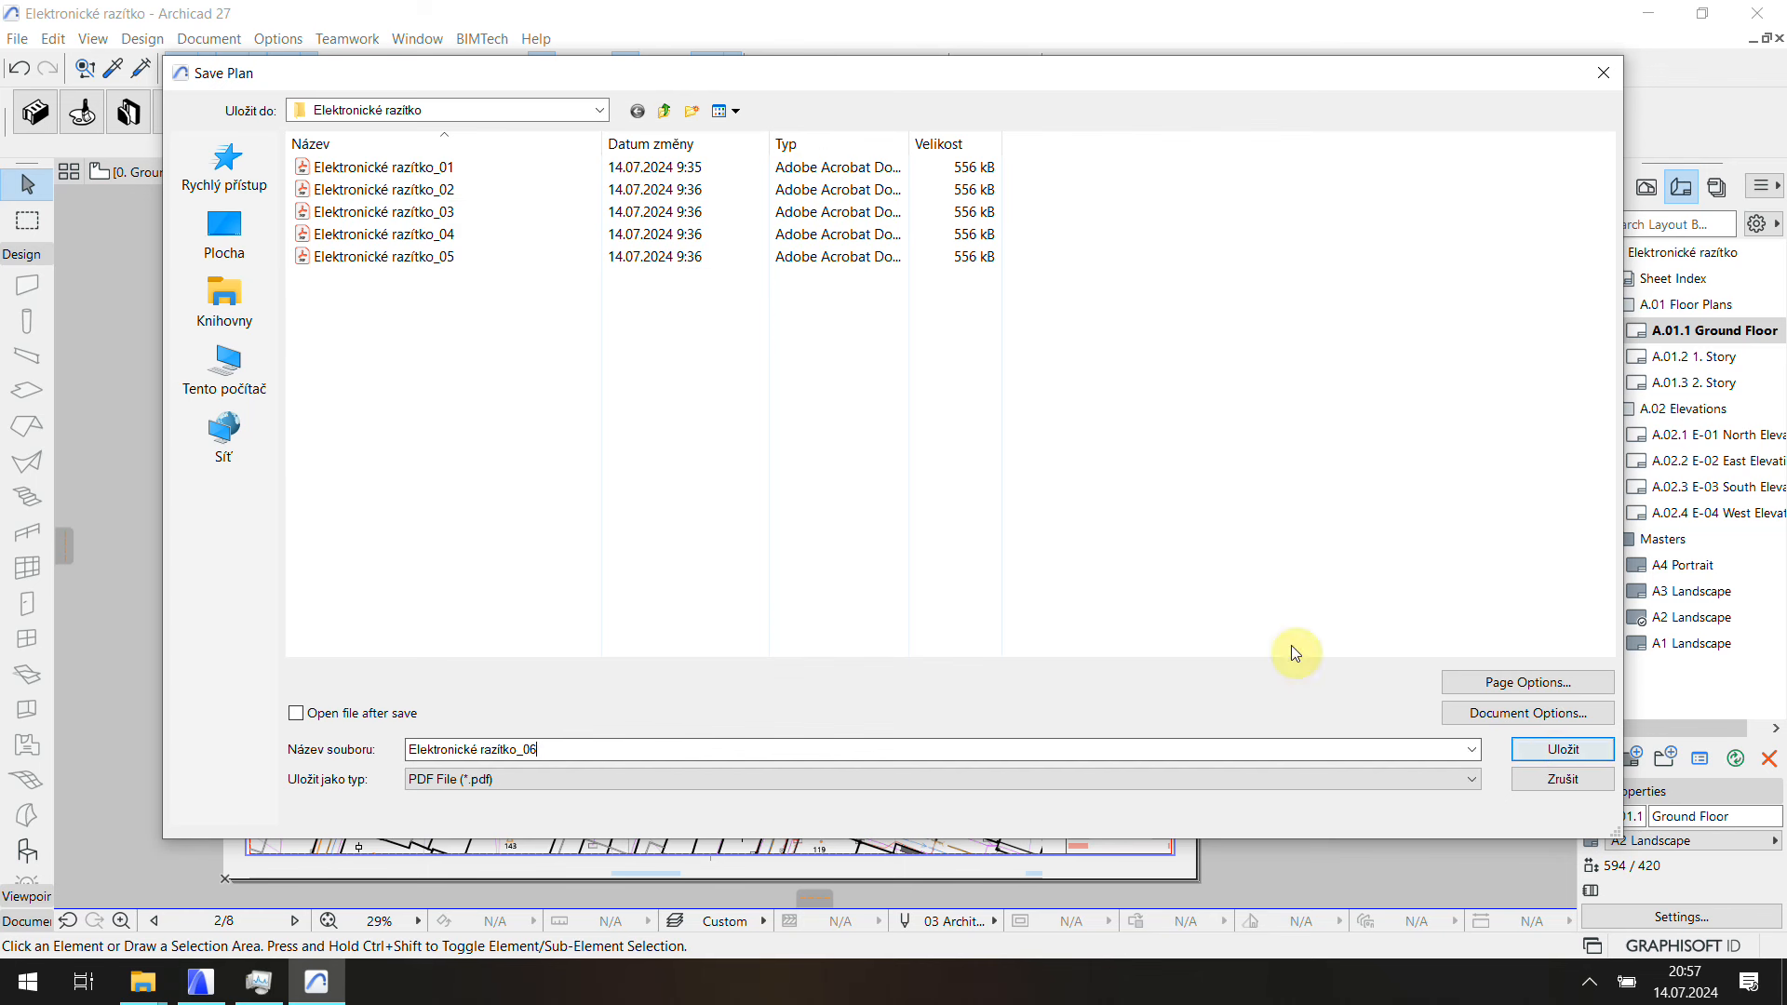
# Step: Confirm the A2 landscape page size and margins in Page Options
pyautogui.click(1594, 751)
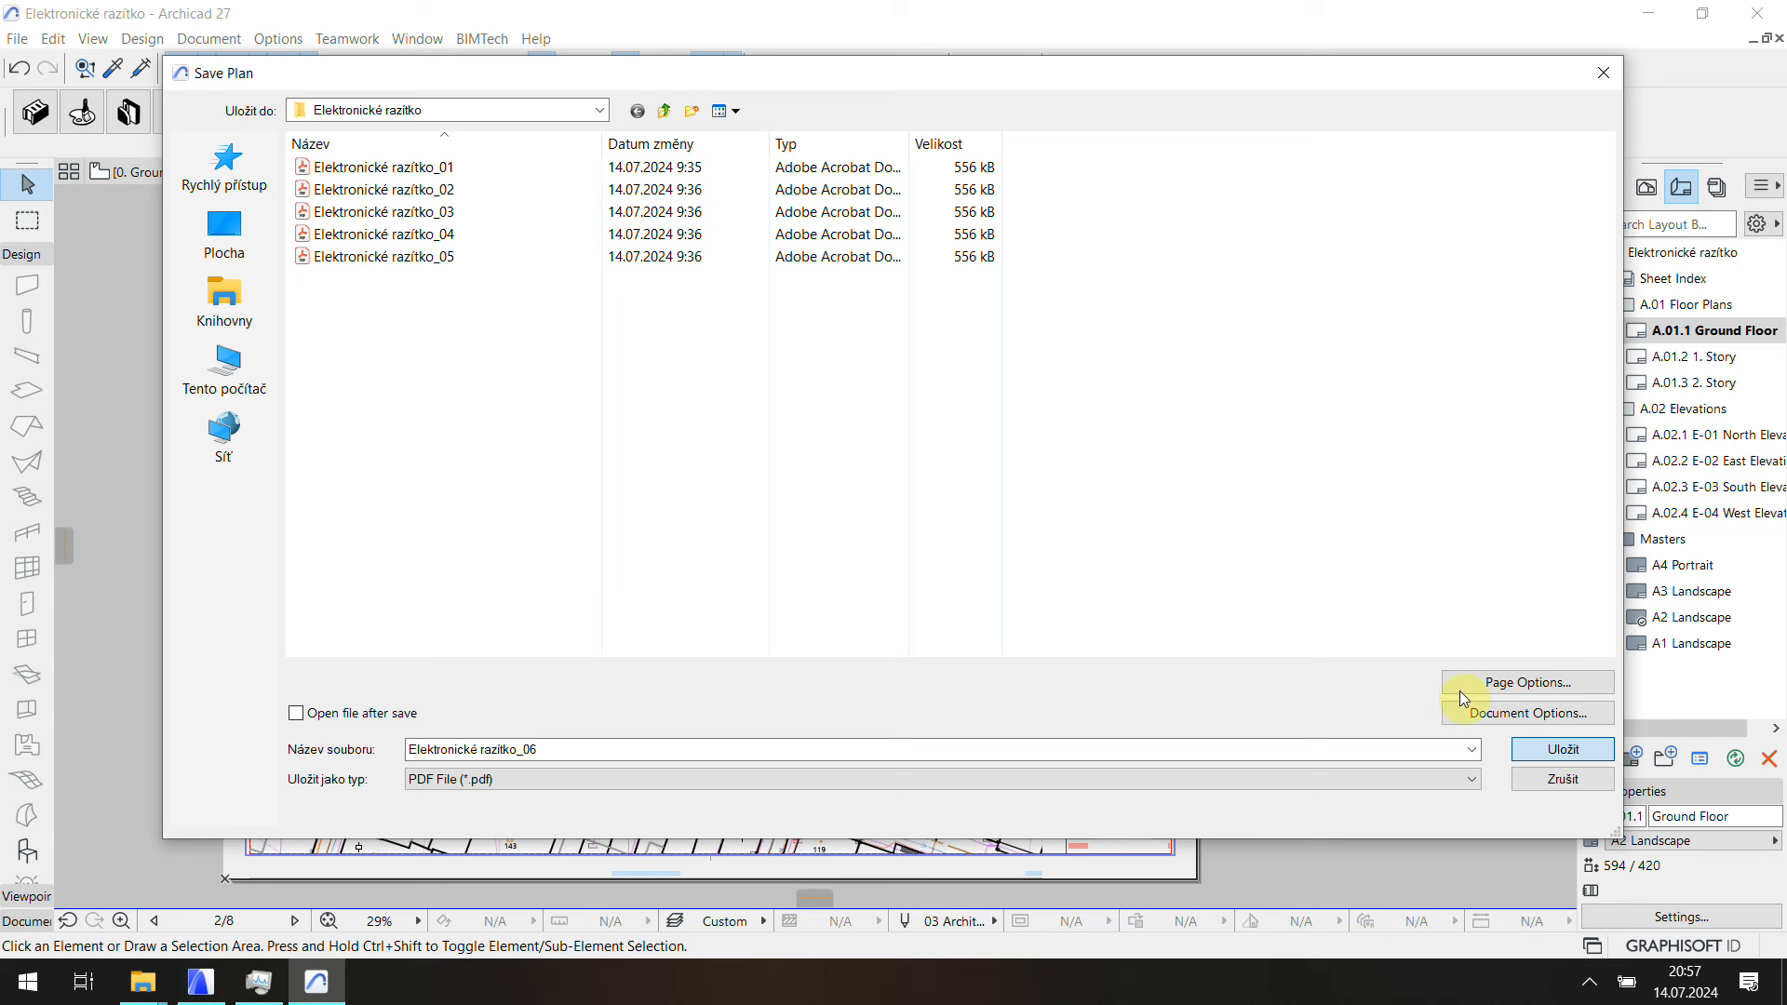
pyautogui.click(1489, 685)
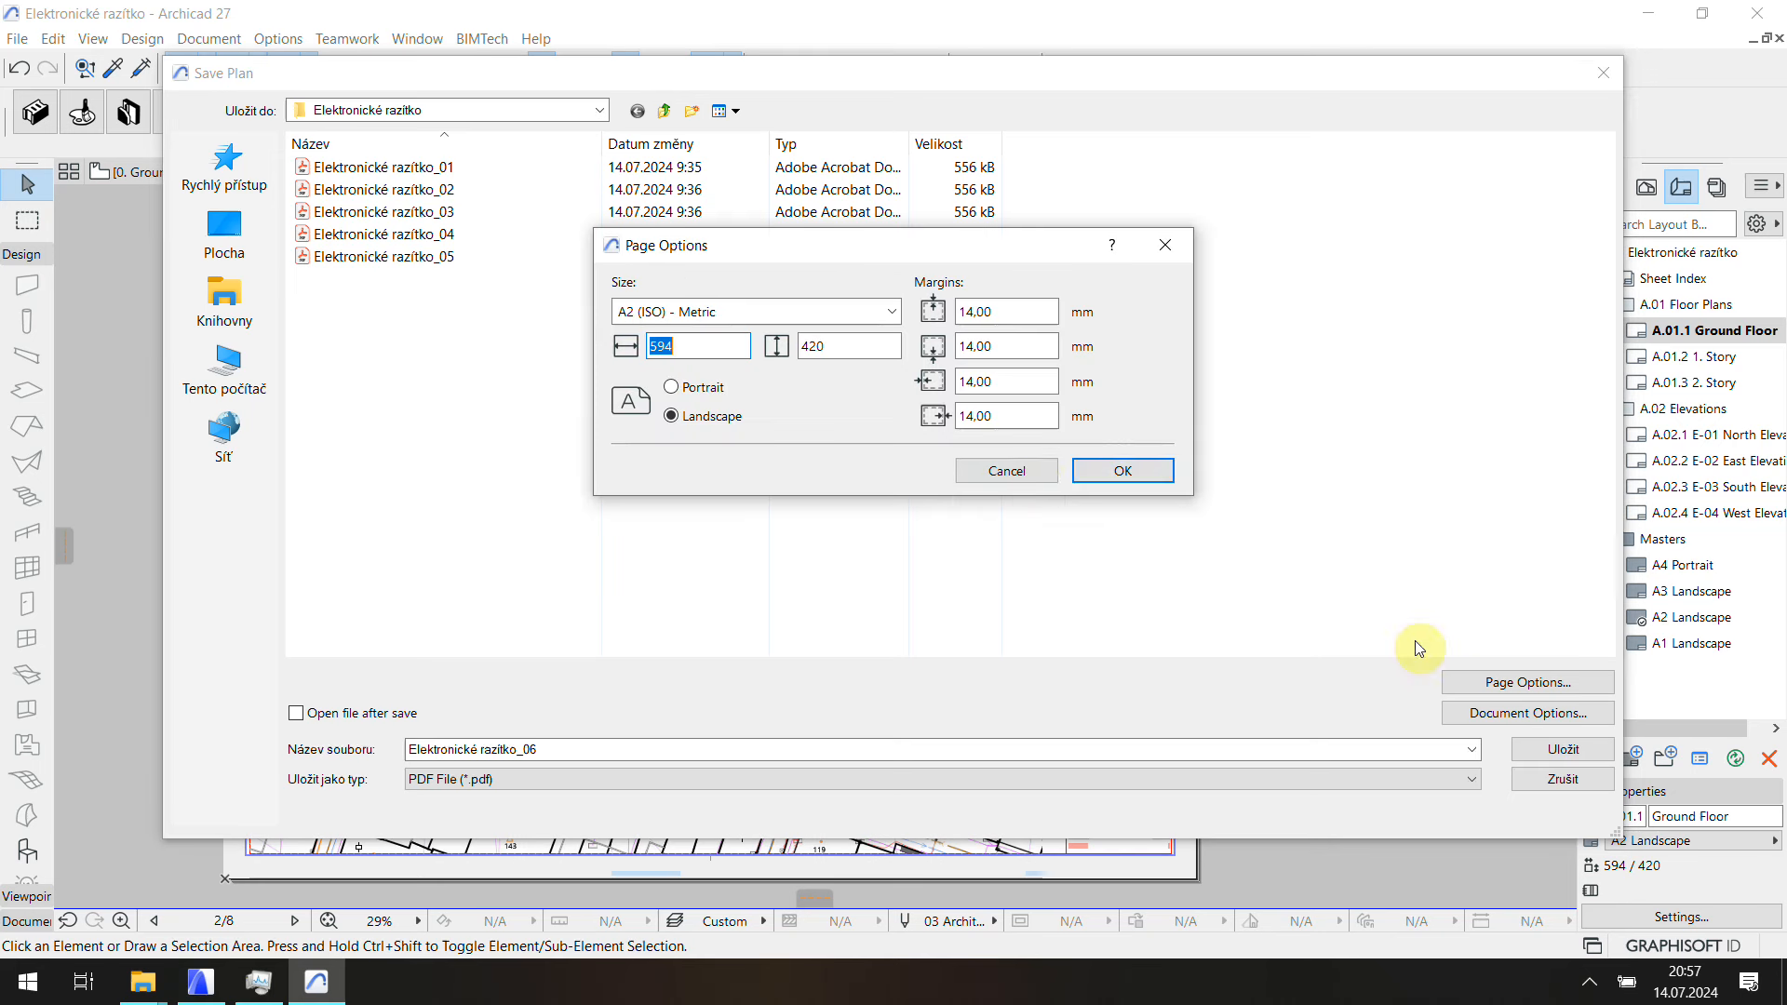
pyautogui.click(1099, 474)
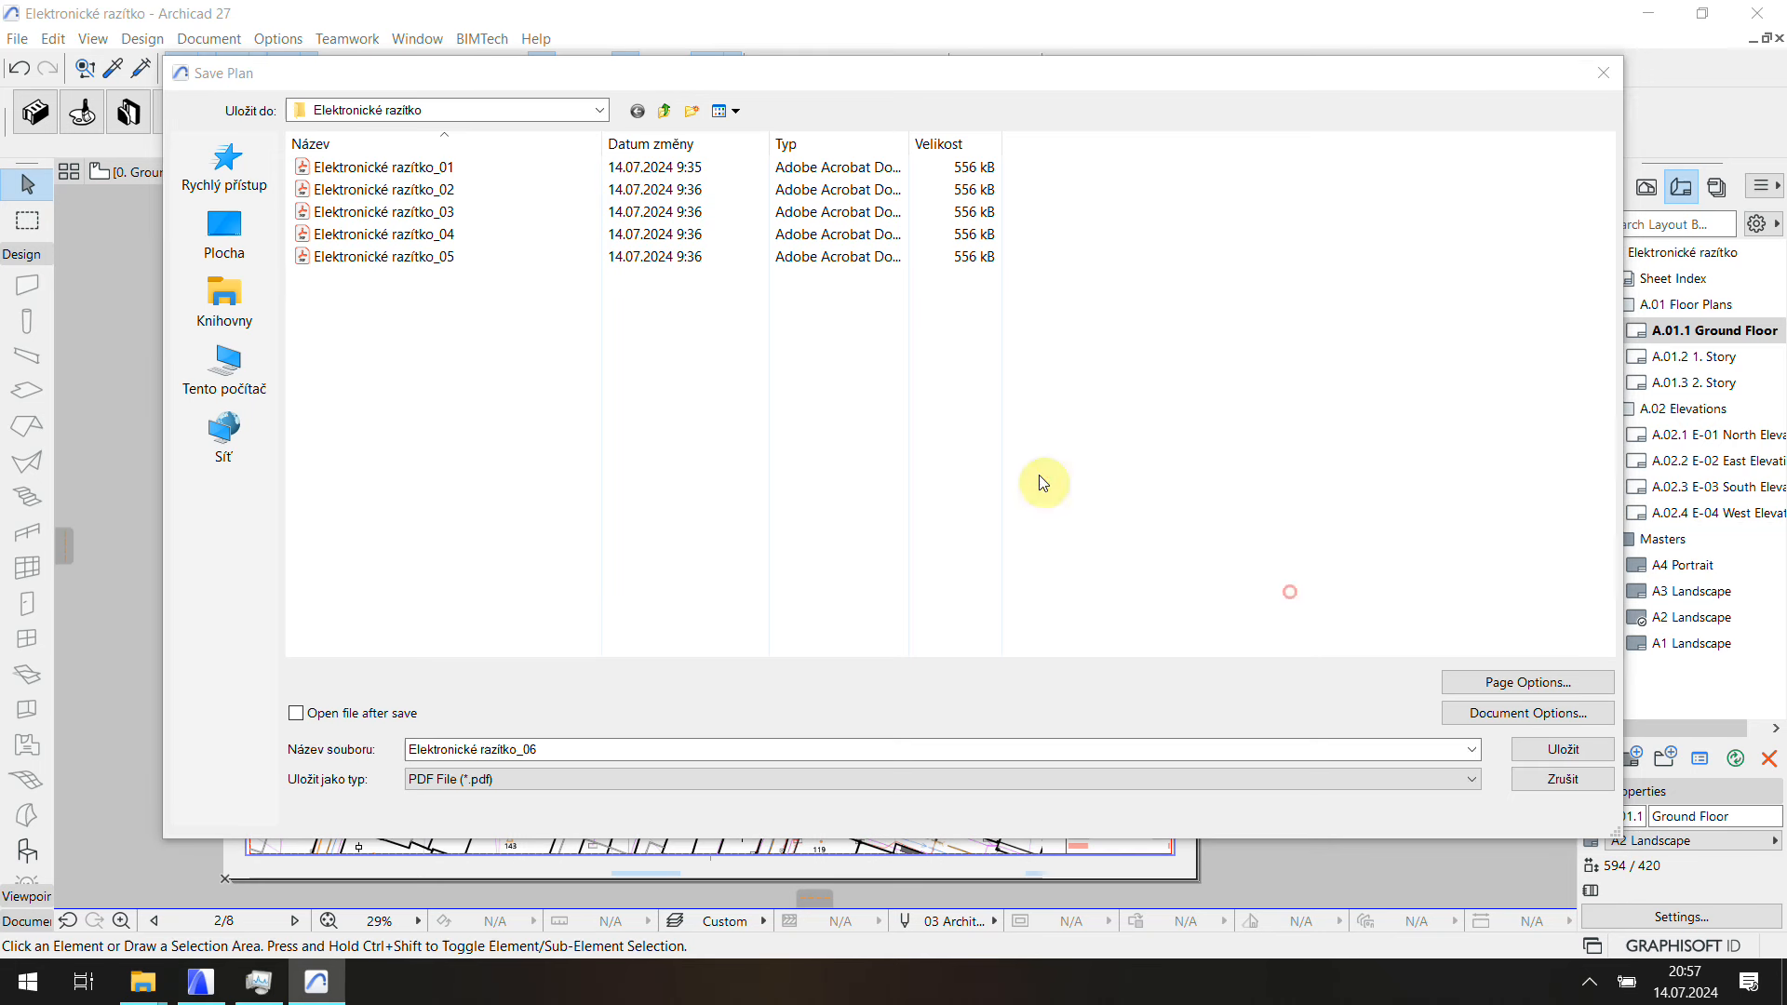
# Step: Accept the Document and PDF options and save the colour PDF Elektronické razítko_06
pyautogui.click(1560, 713)
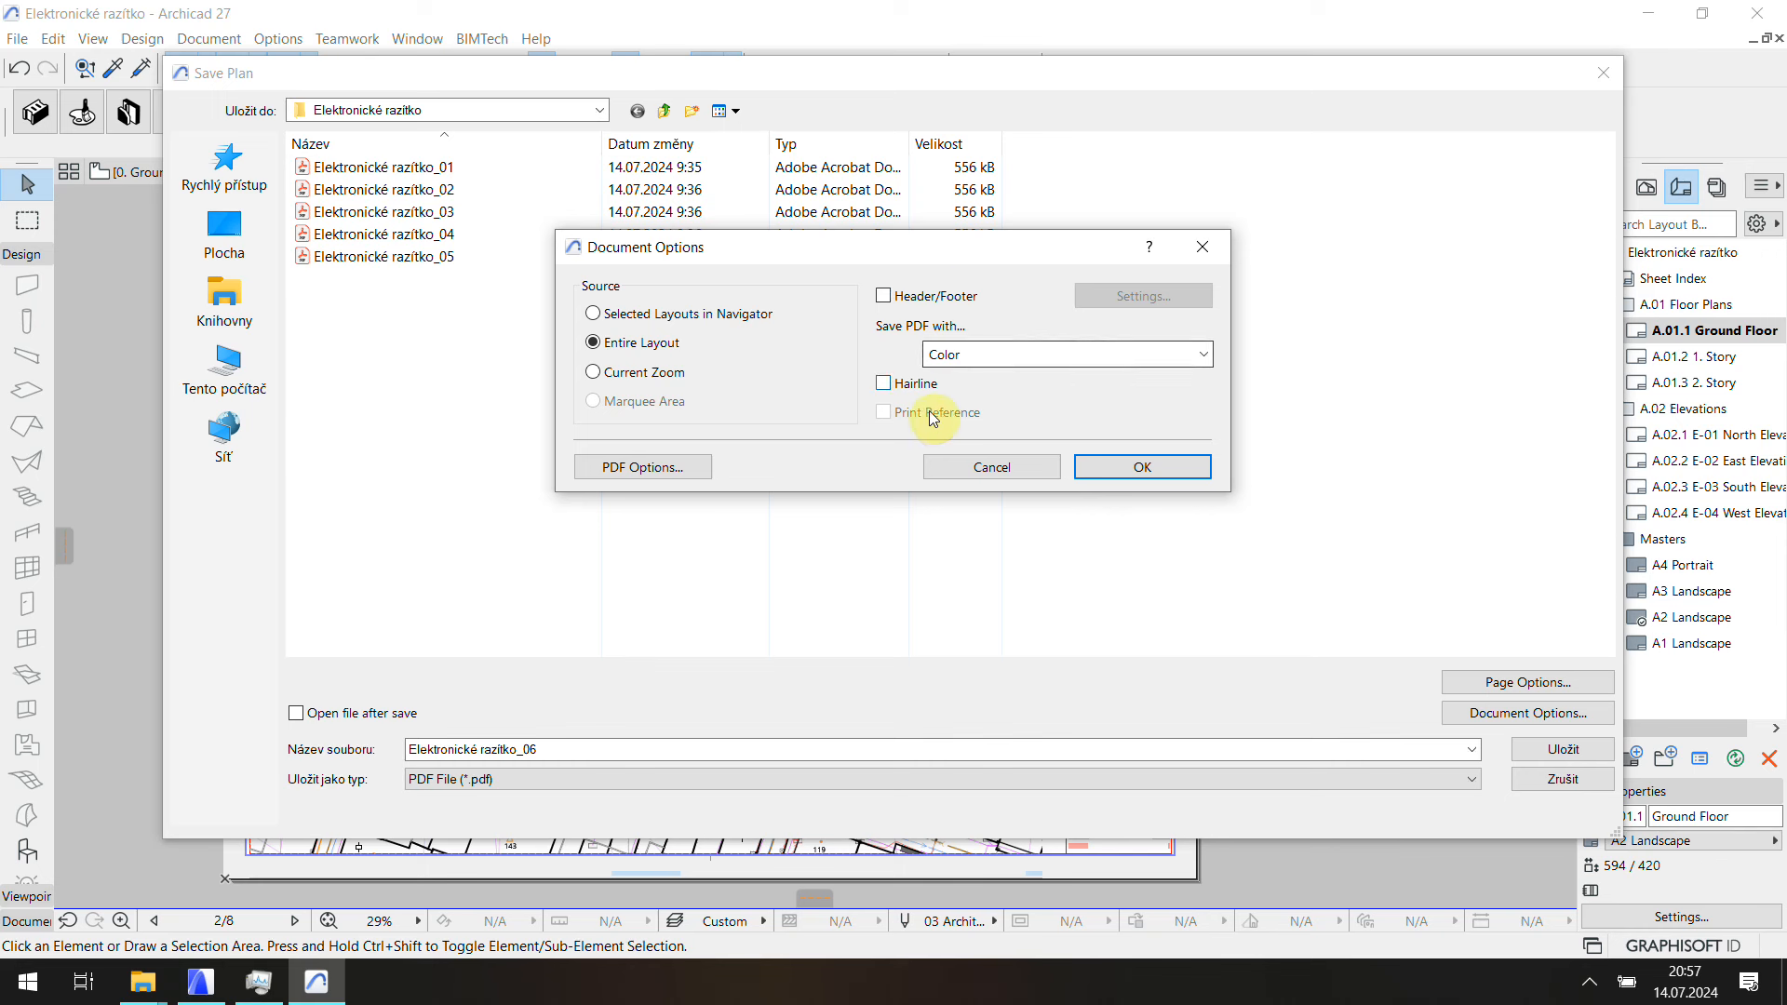
pyautogui.click(684, 467)
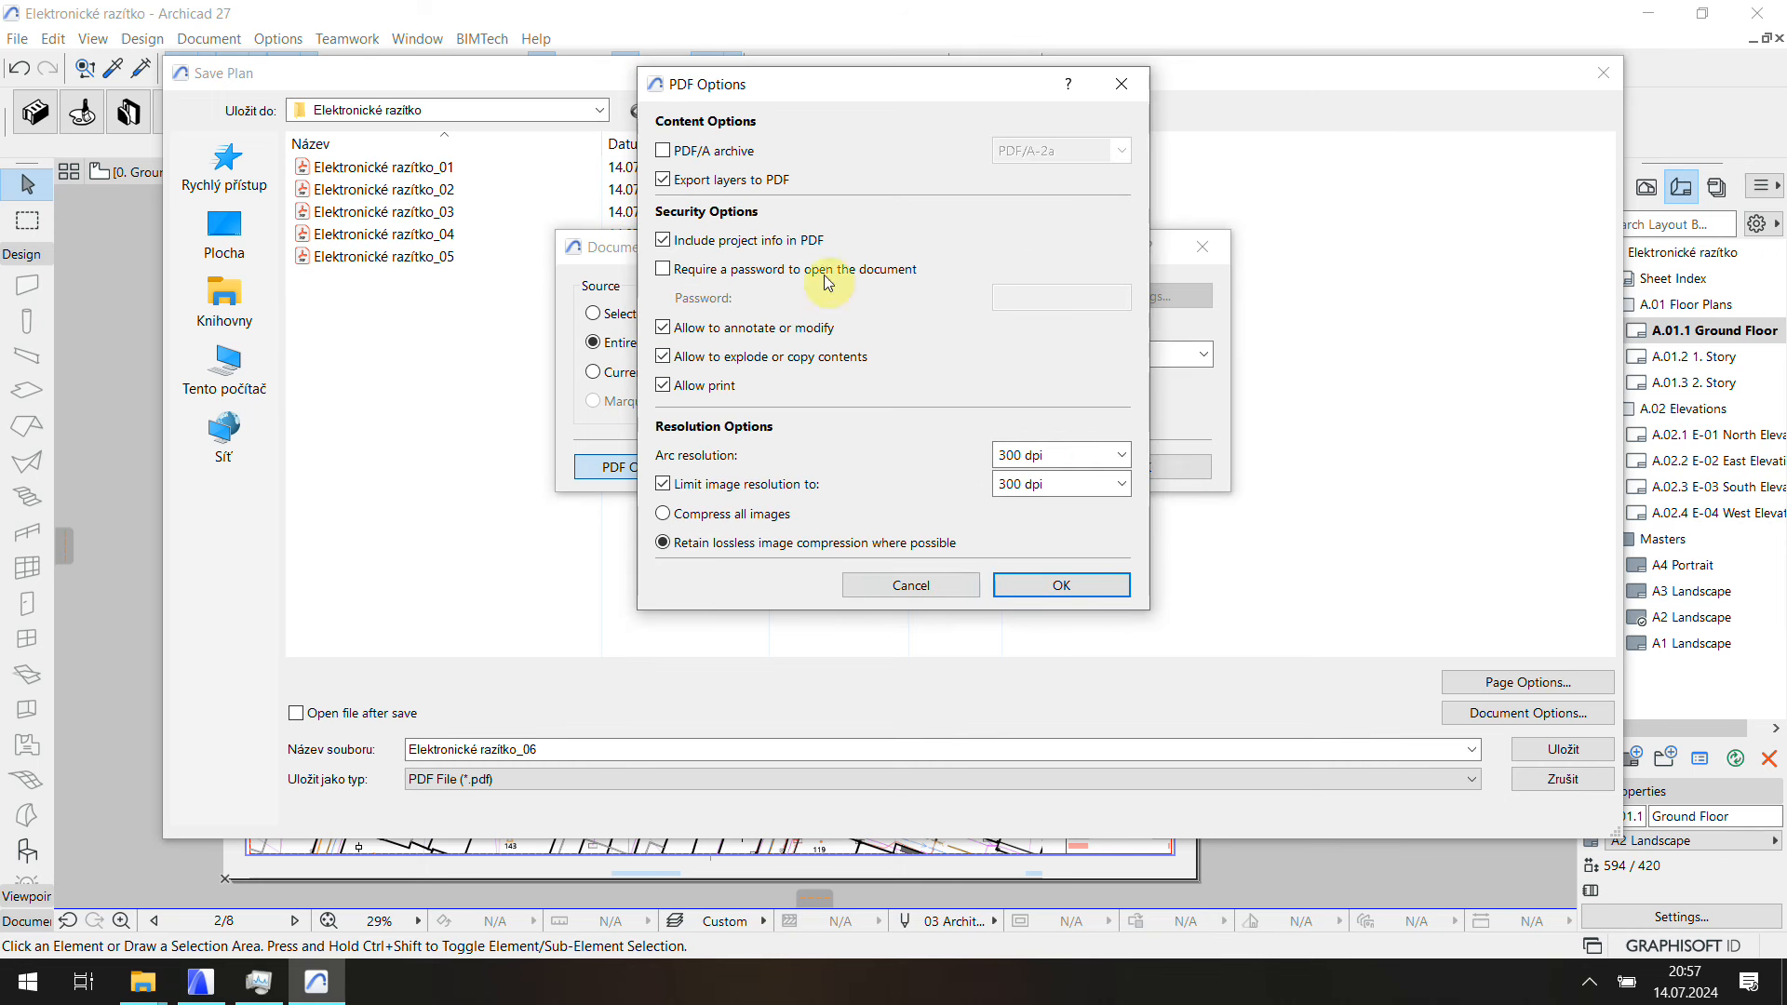
pyautogui.click(1061, 585)
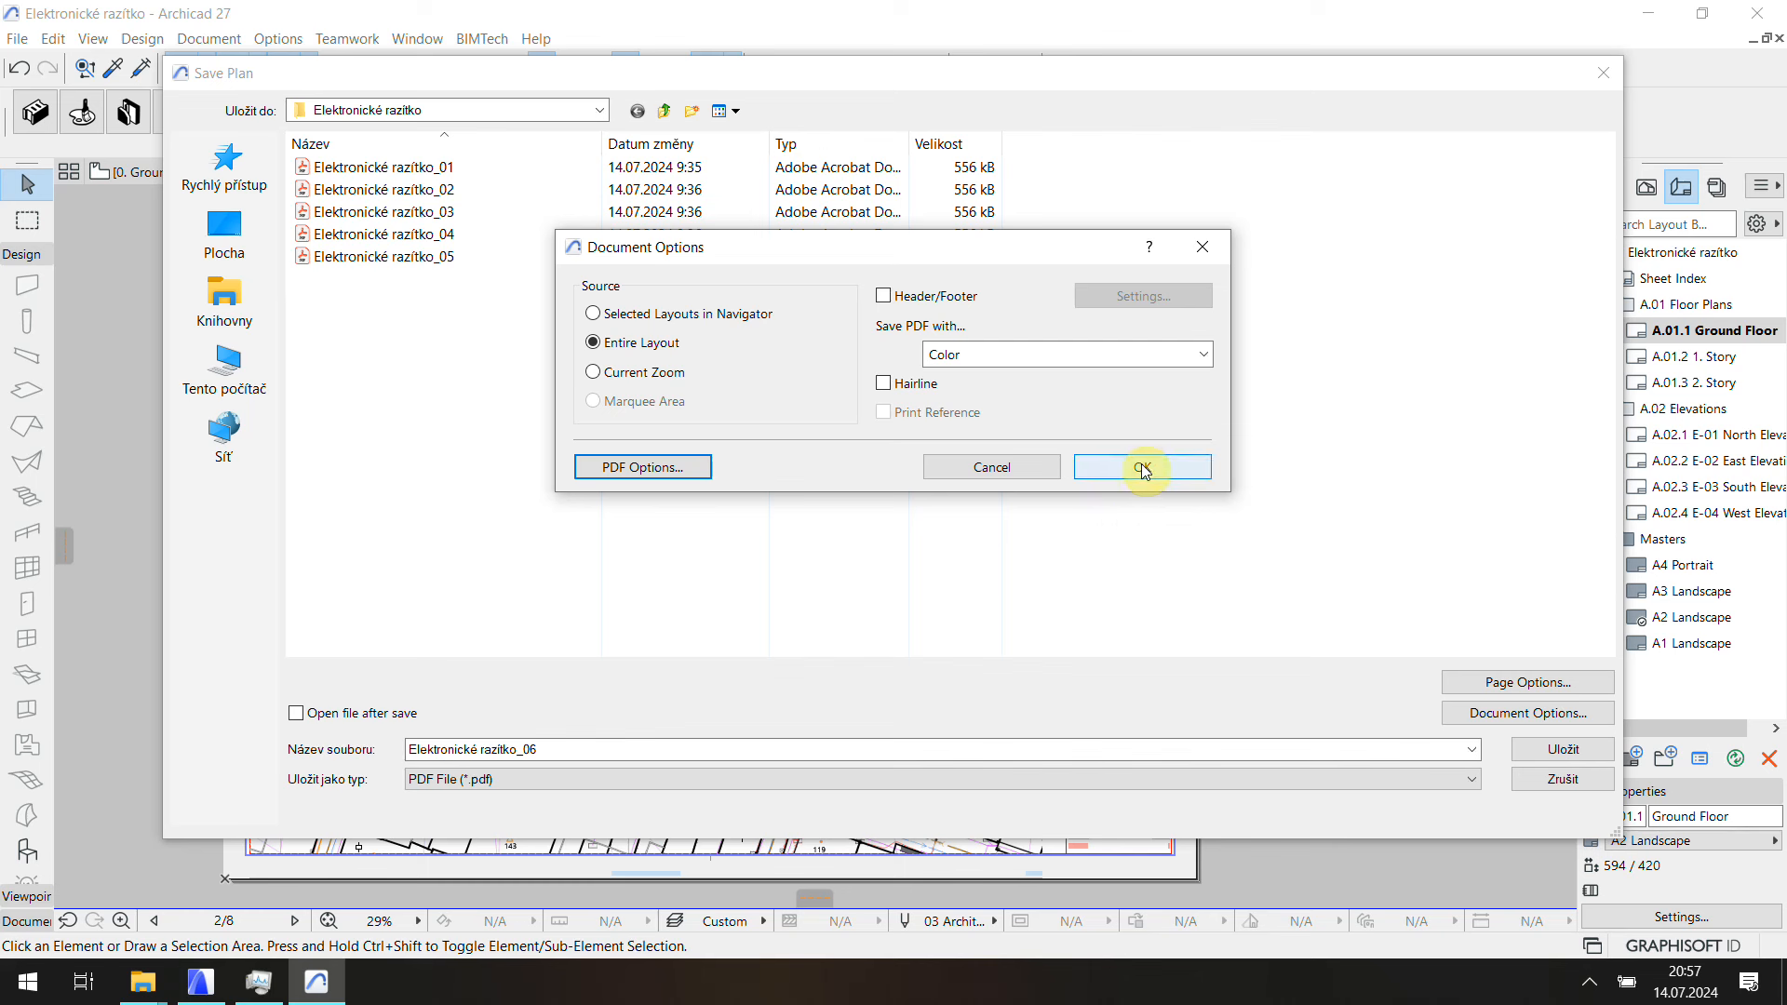
pyautogui.click(1053, 479)
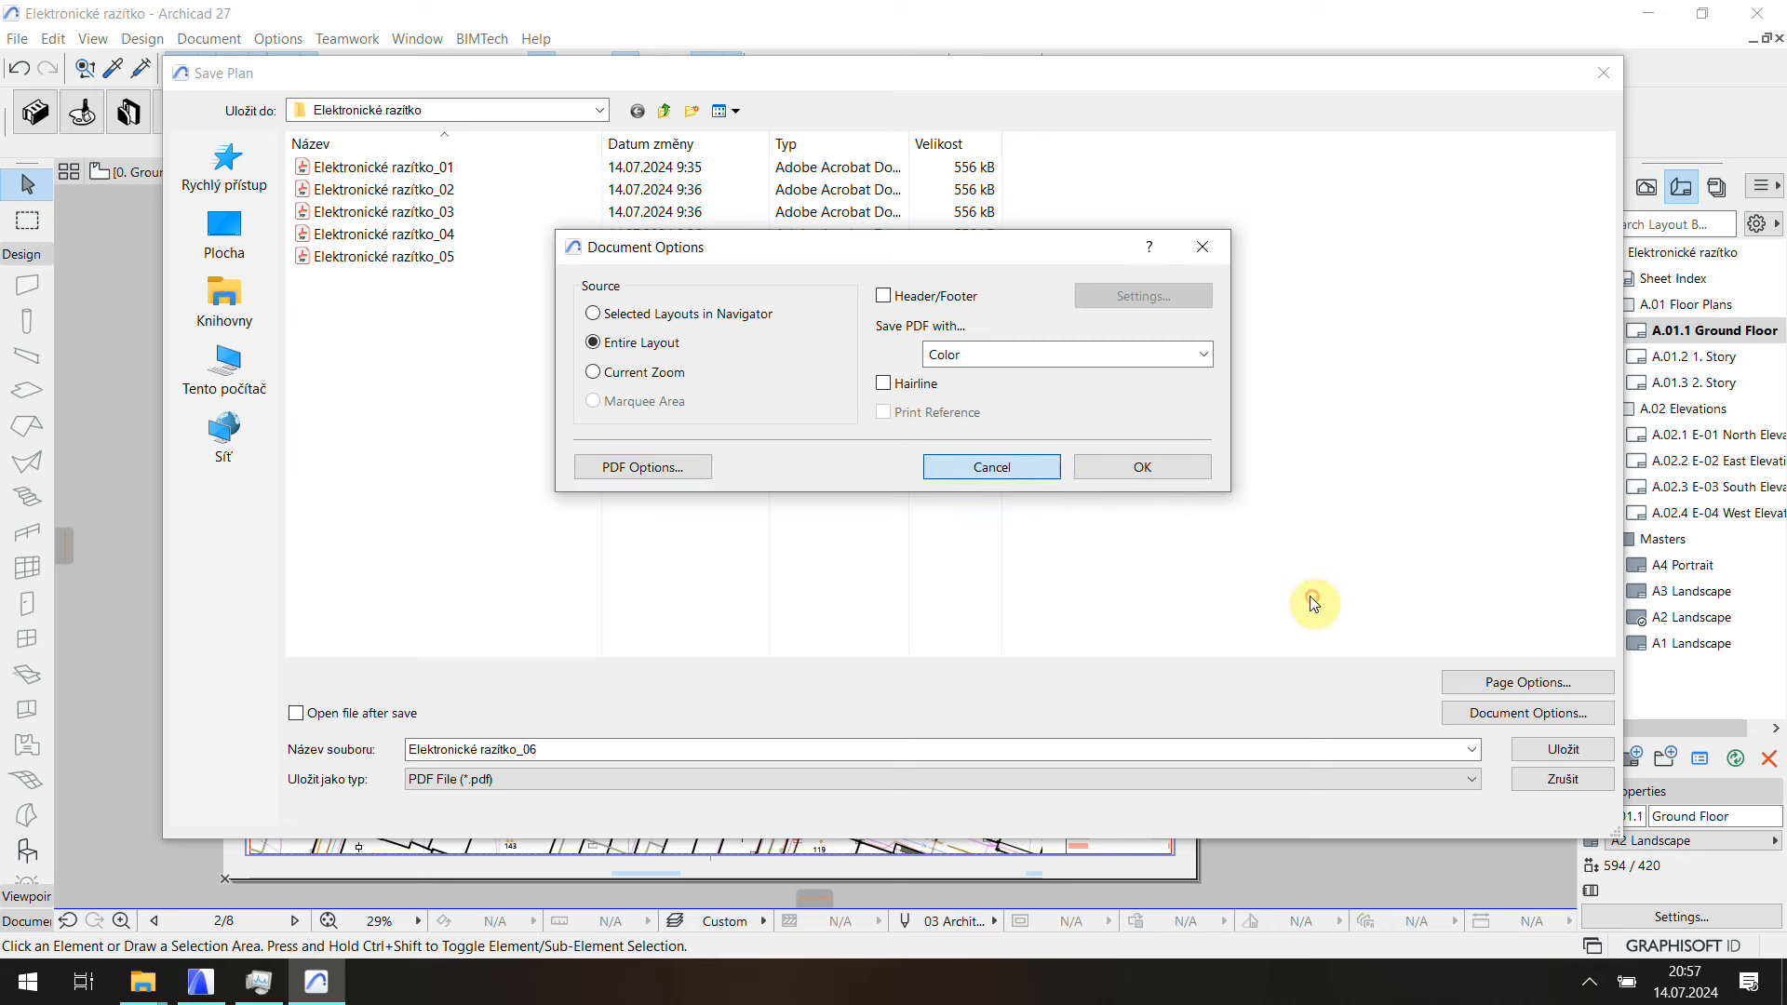
pyautogui.click(1563, 749)
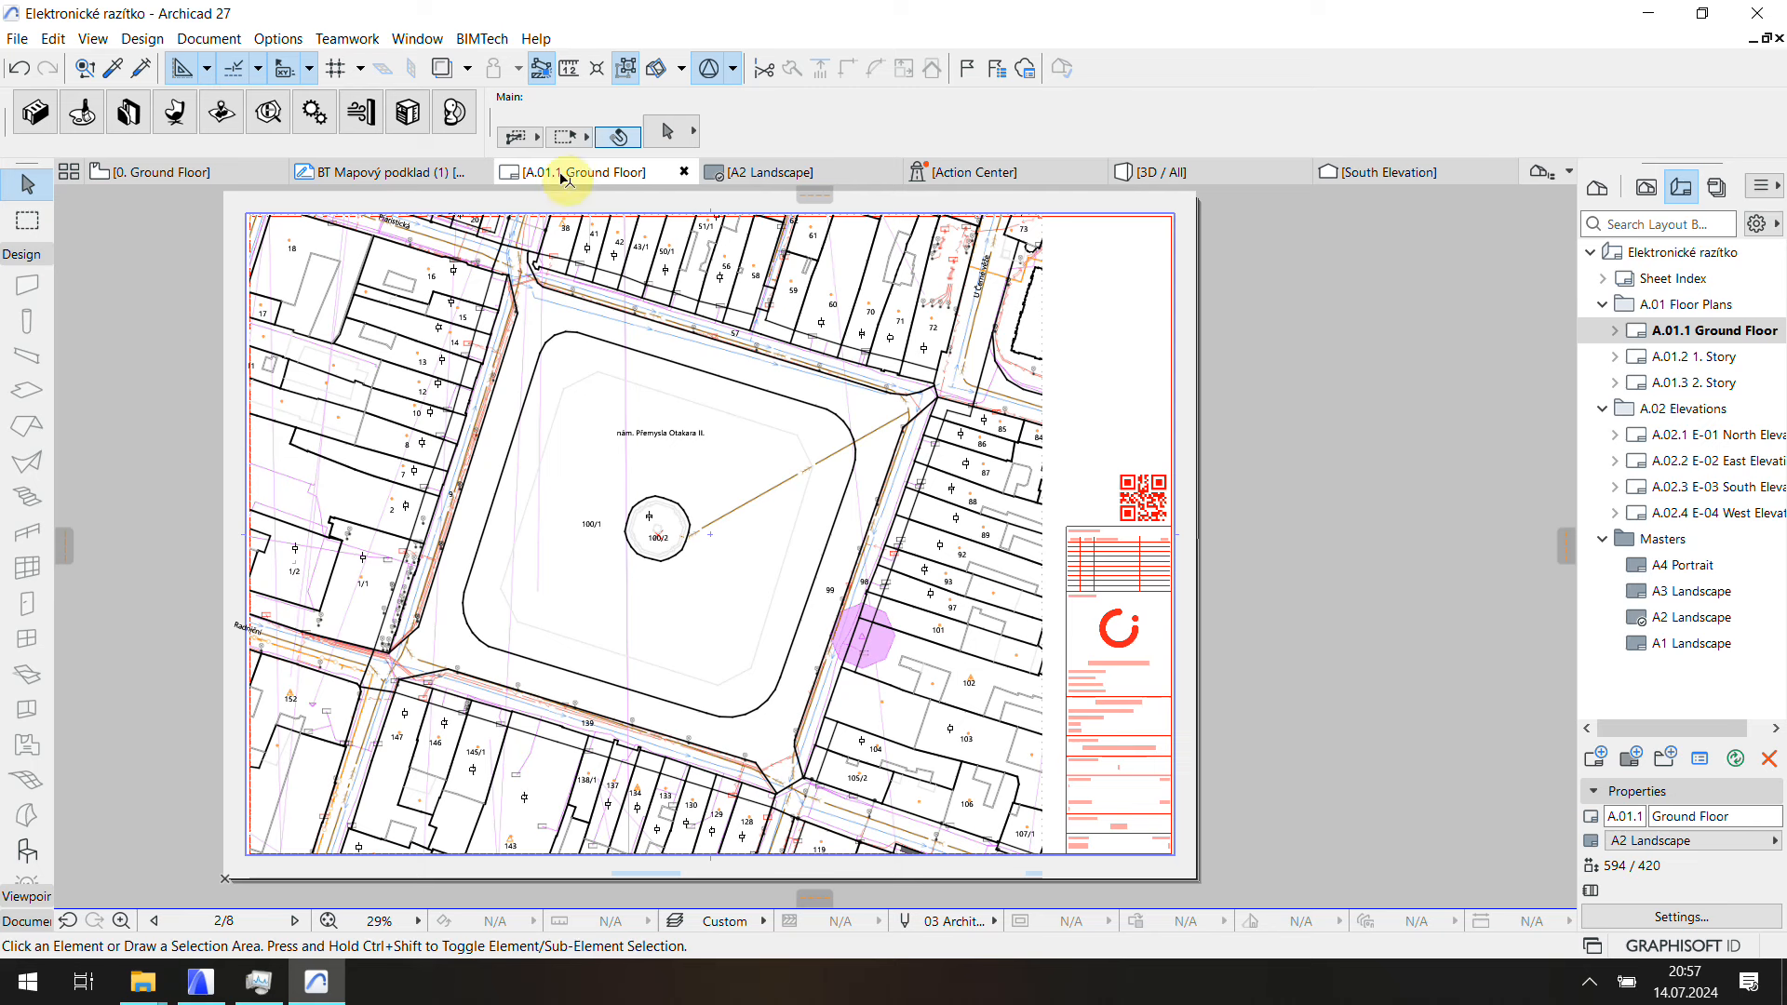
# Step: Open the BIMTech stamp tool and add the six Elektronické razítko PDFs as signing input
pyautogui.click(455, 114)
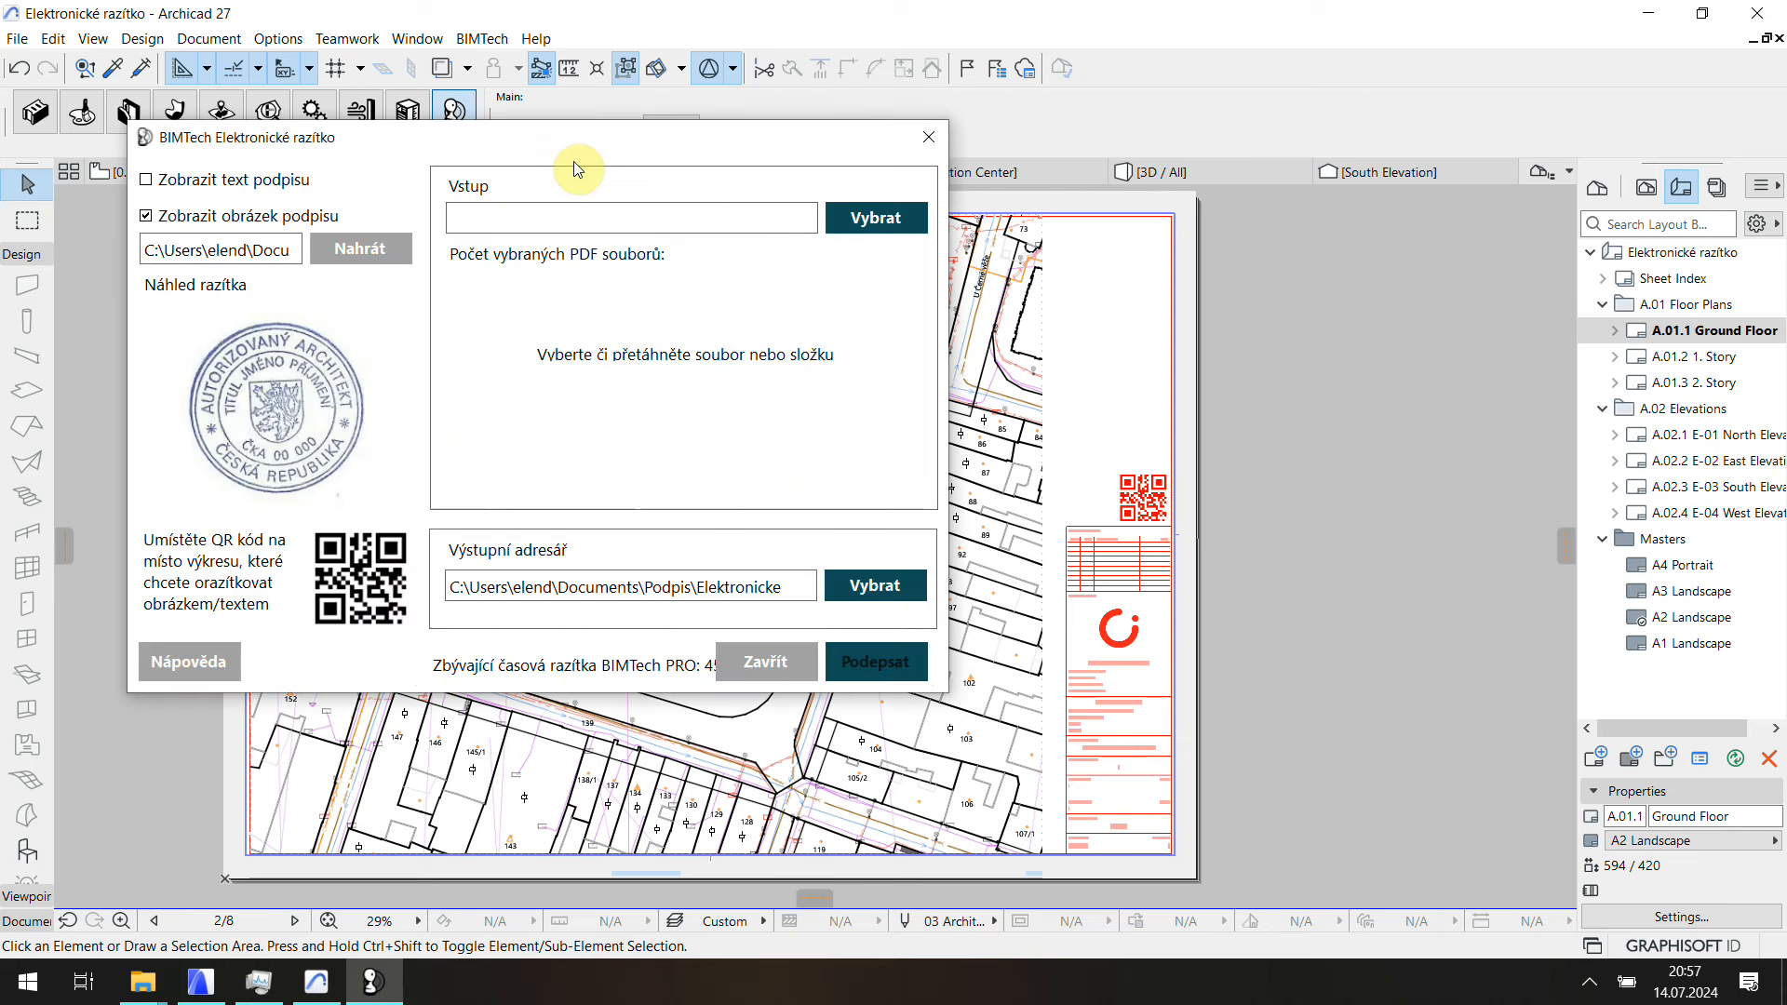
pyautogui.moveTo(154, 980)
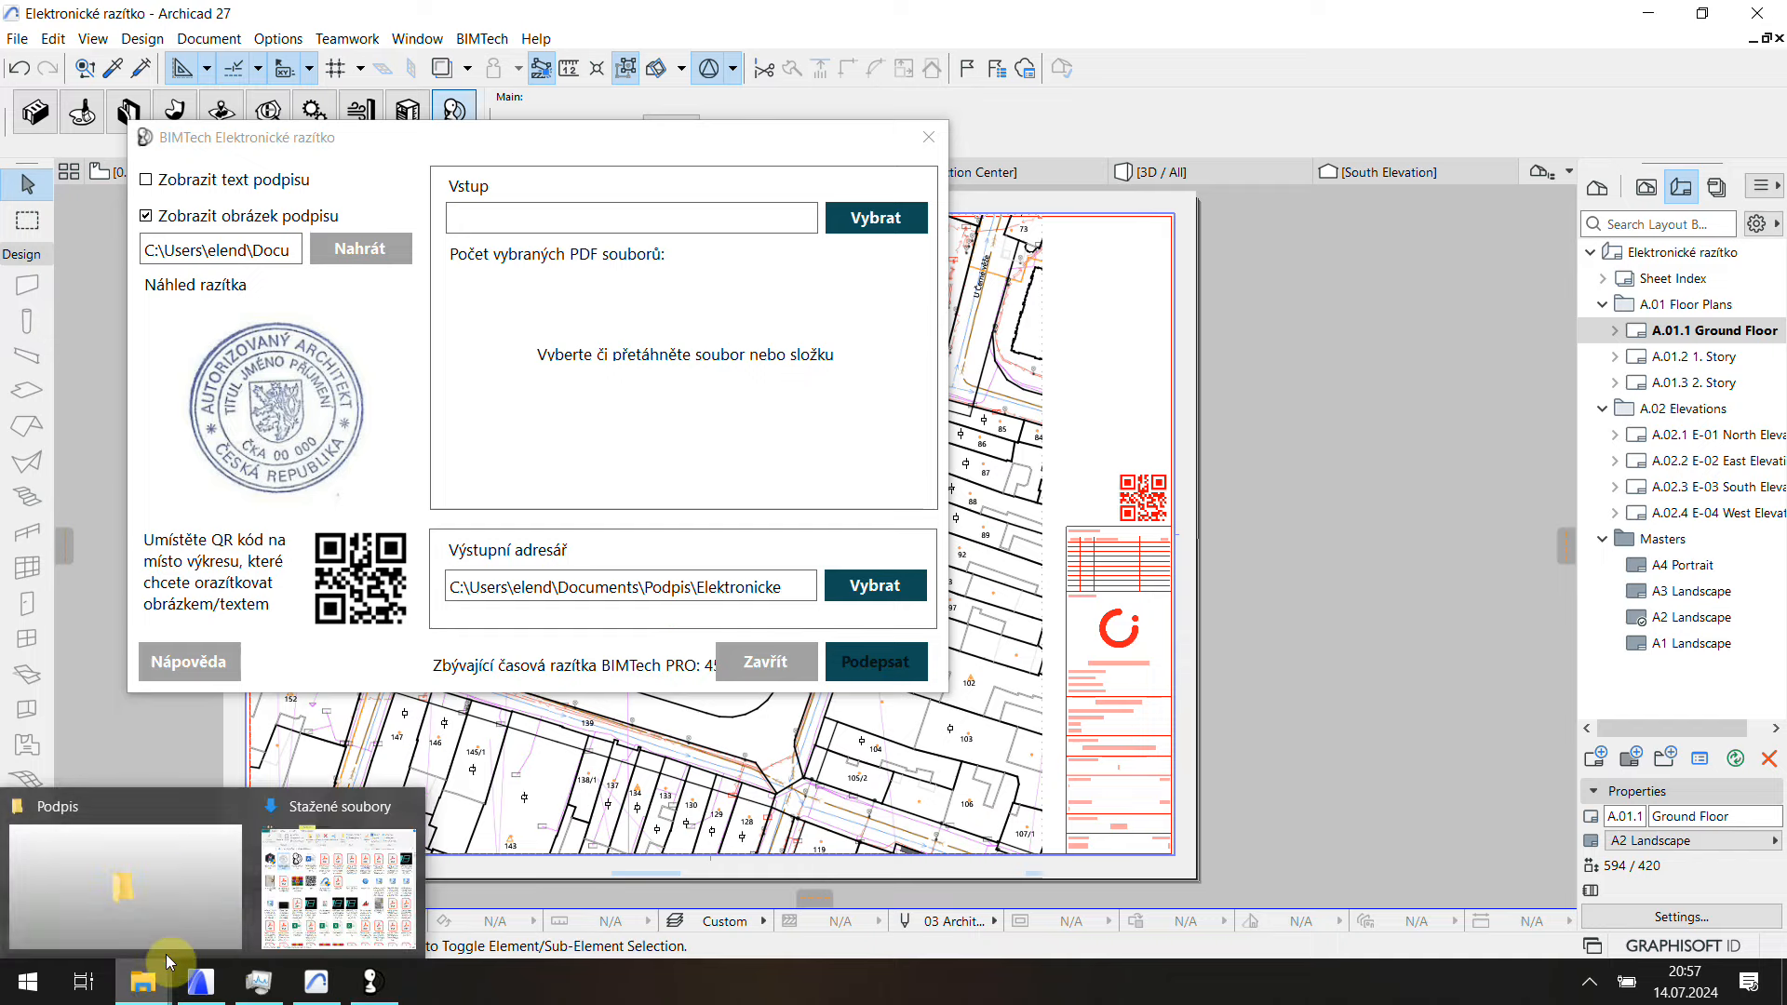
pyautogui.click(199, 873)
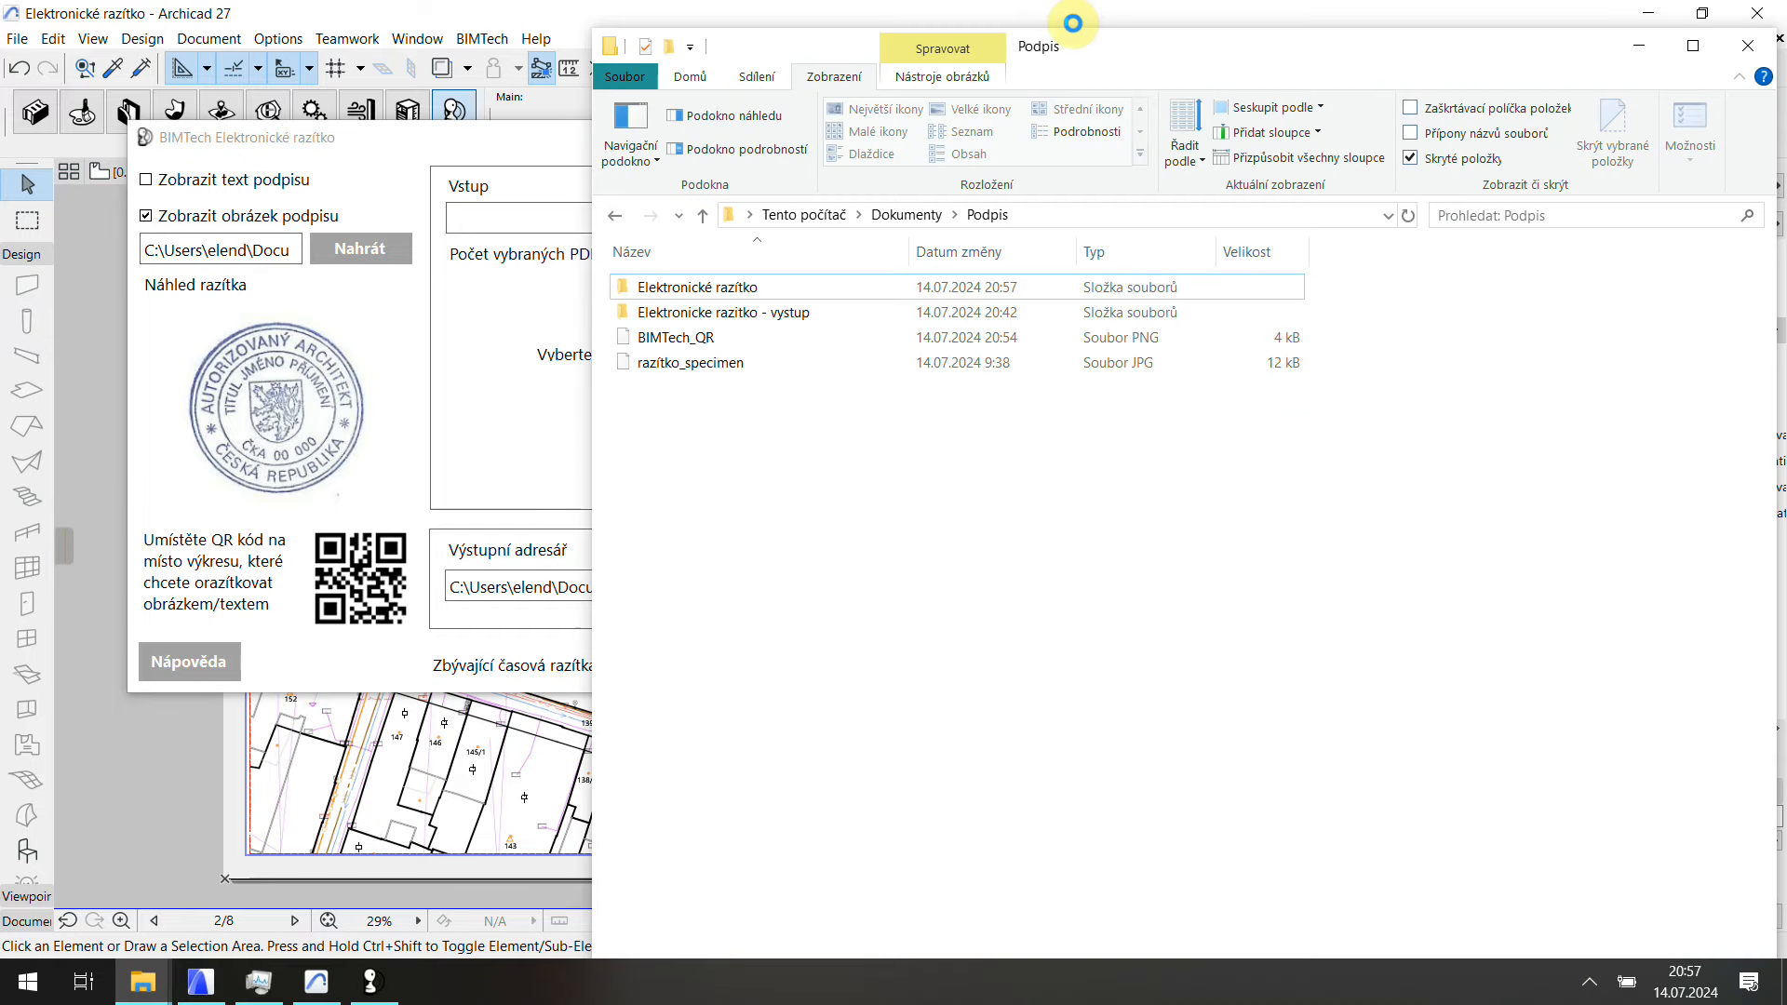
pyautogui.moveTo(1119, 51); pyautogui.dragTo(1447, 57)
pyautogui.moveTo(1075, 300); pyautogui.dragTo(686, 351)
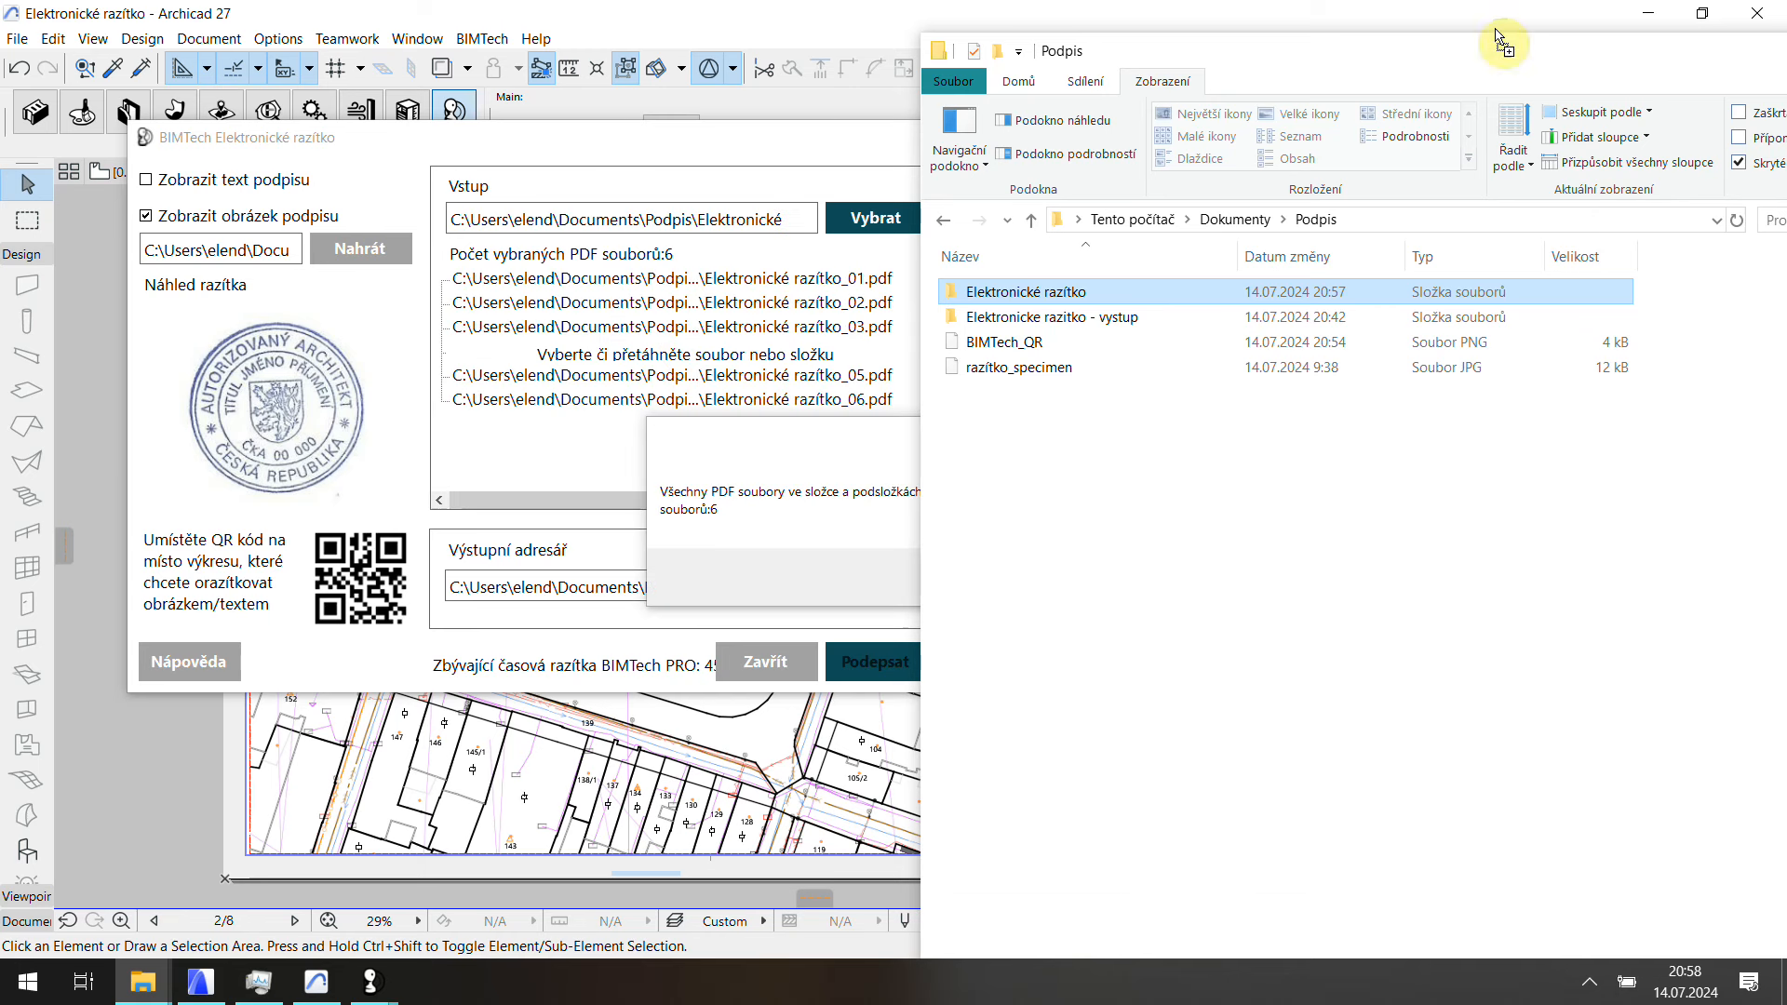
pyautogui.click(1051, 550)
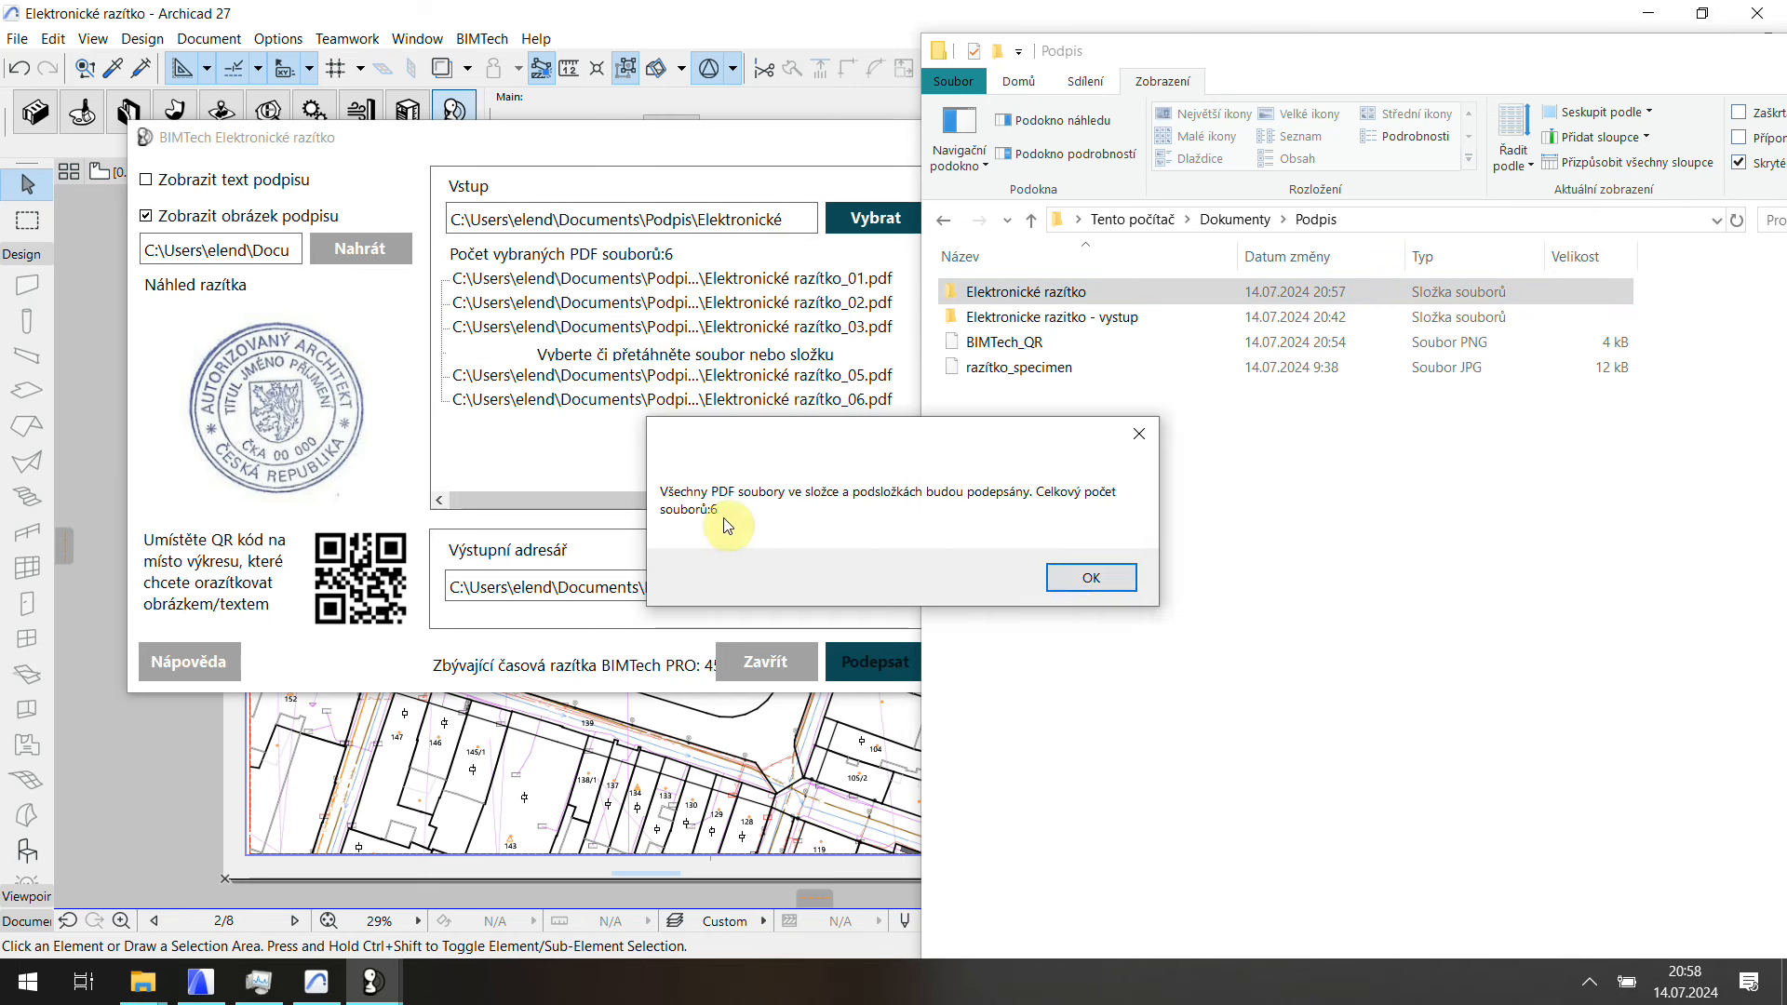
pyautogui.click(1091, 578)
# Step: Set the output folder to Elektronicke razitko - vystup
pyautogui.moveTo(1486, 56); pyautogui.dragTo(1364, 125)
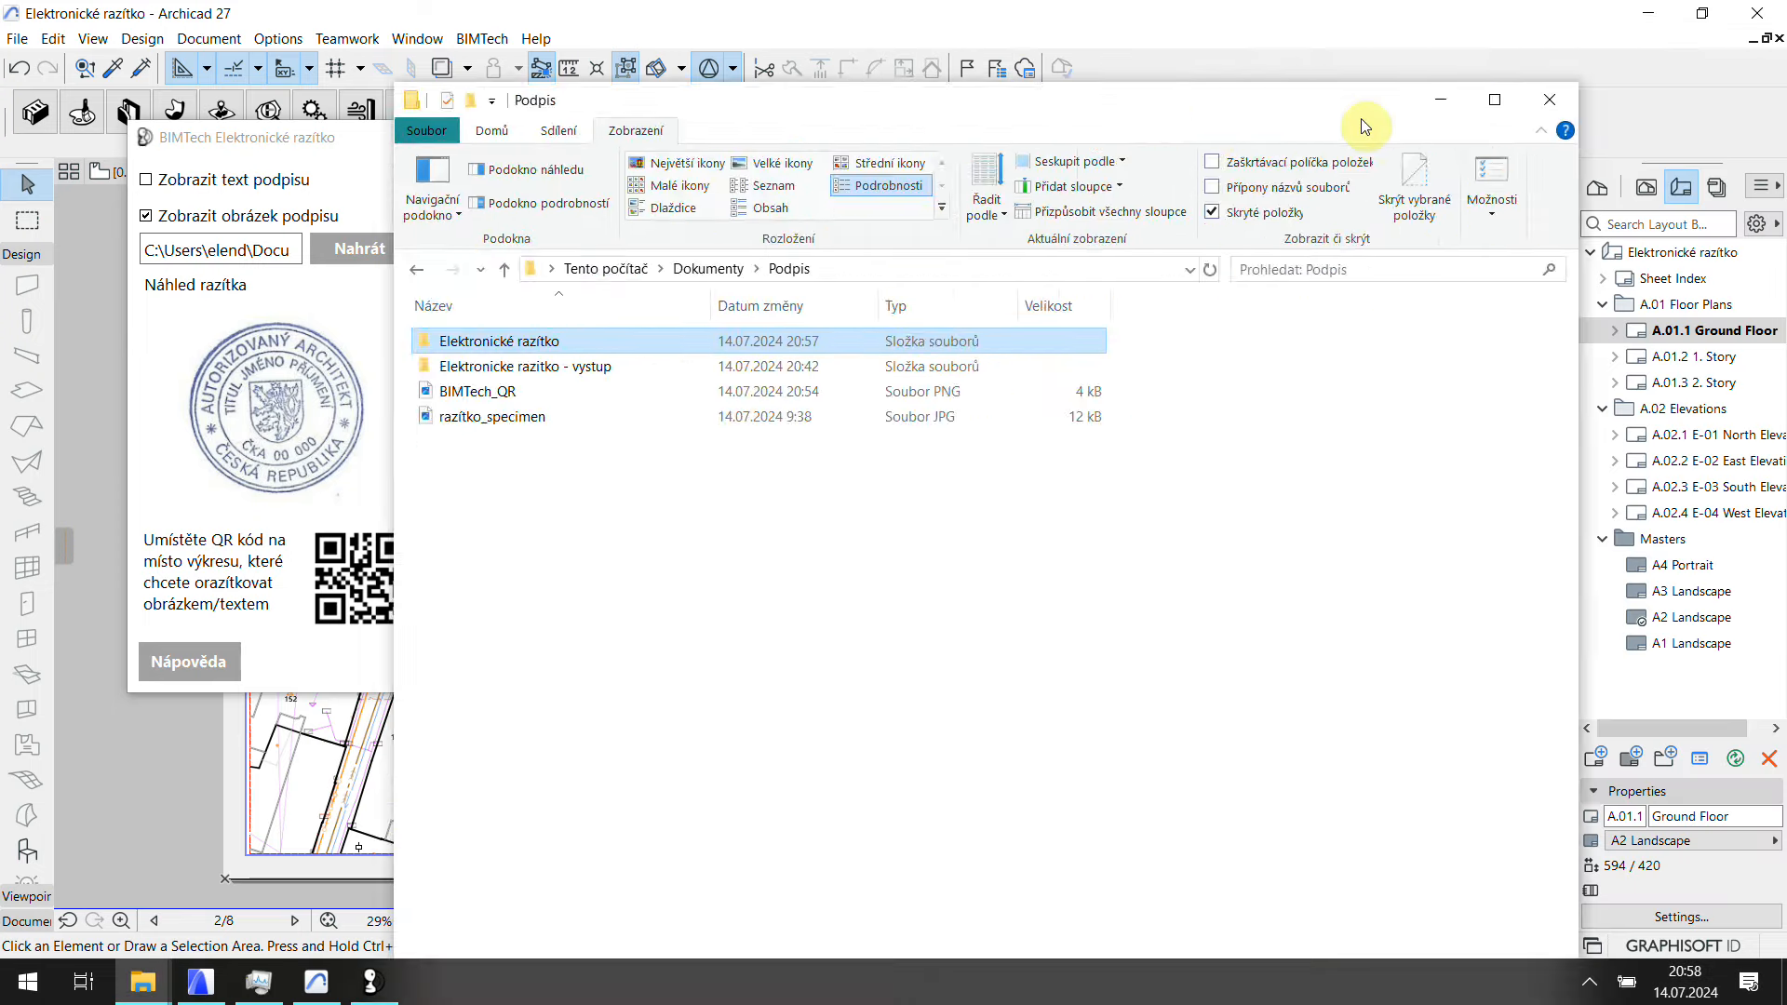
pyautogui.click(1443, 101)
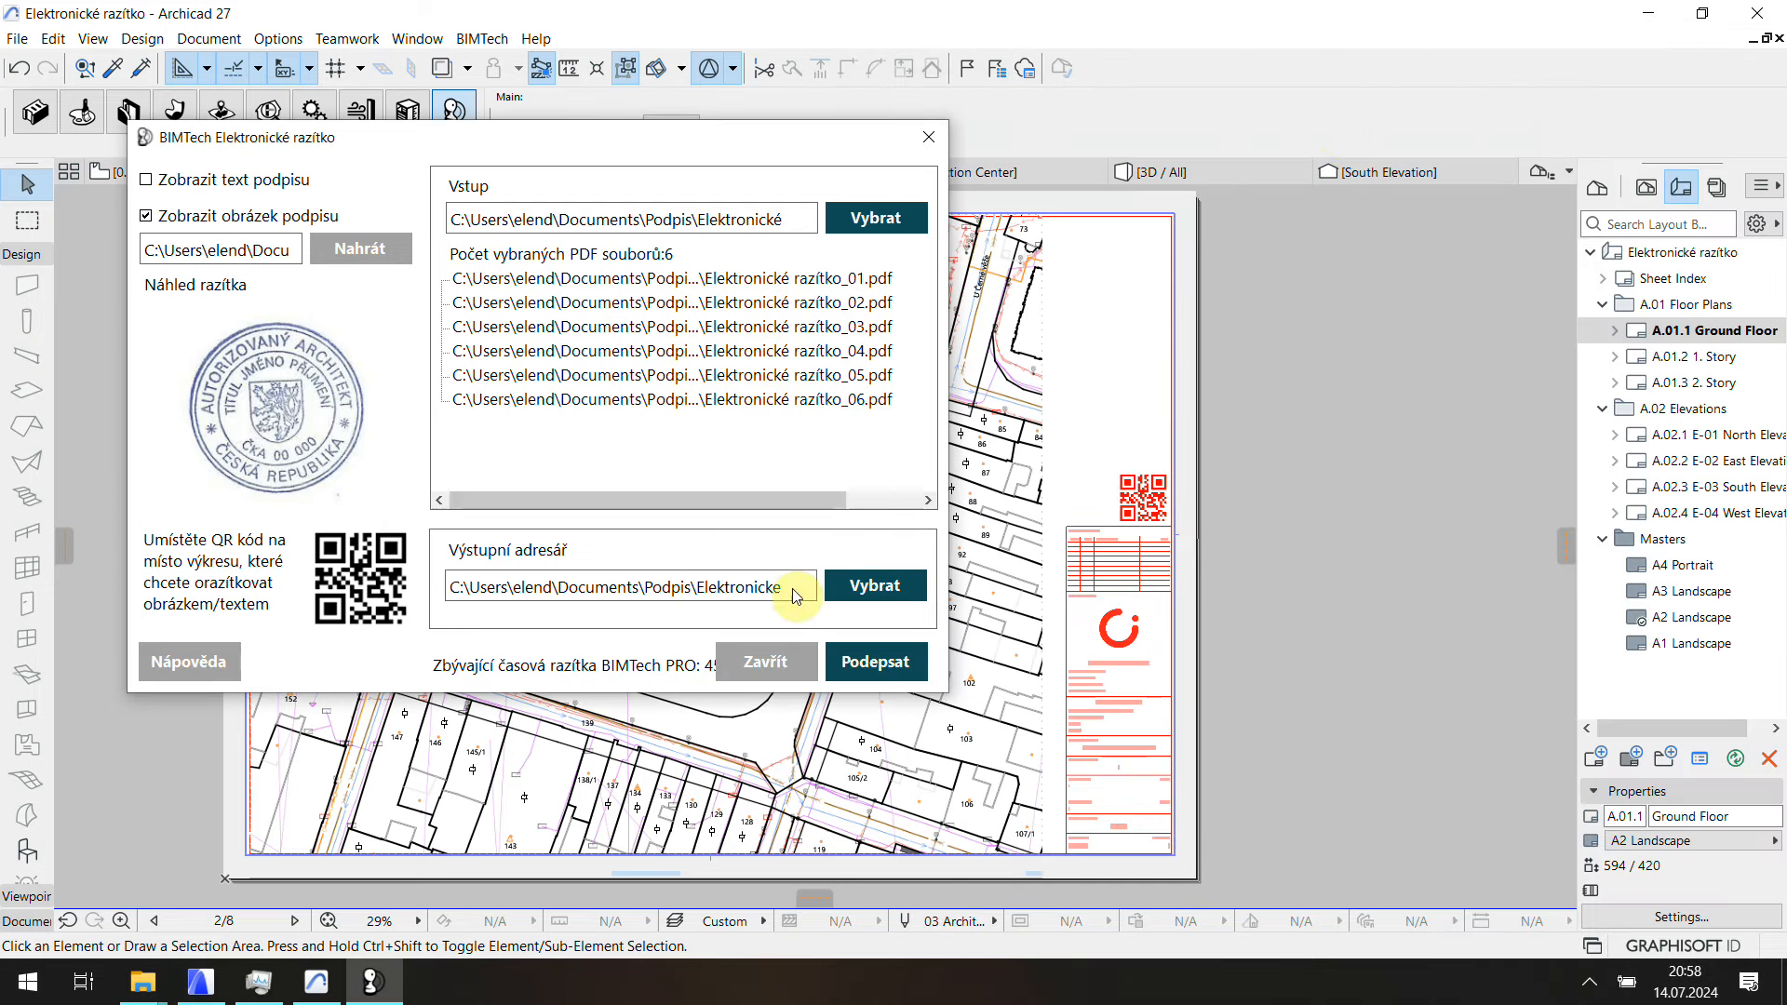
pyautogui.click(875, 584)
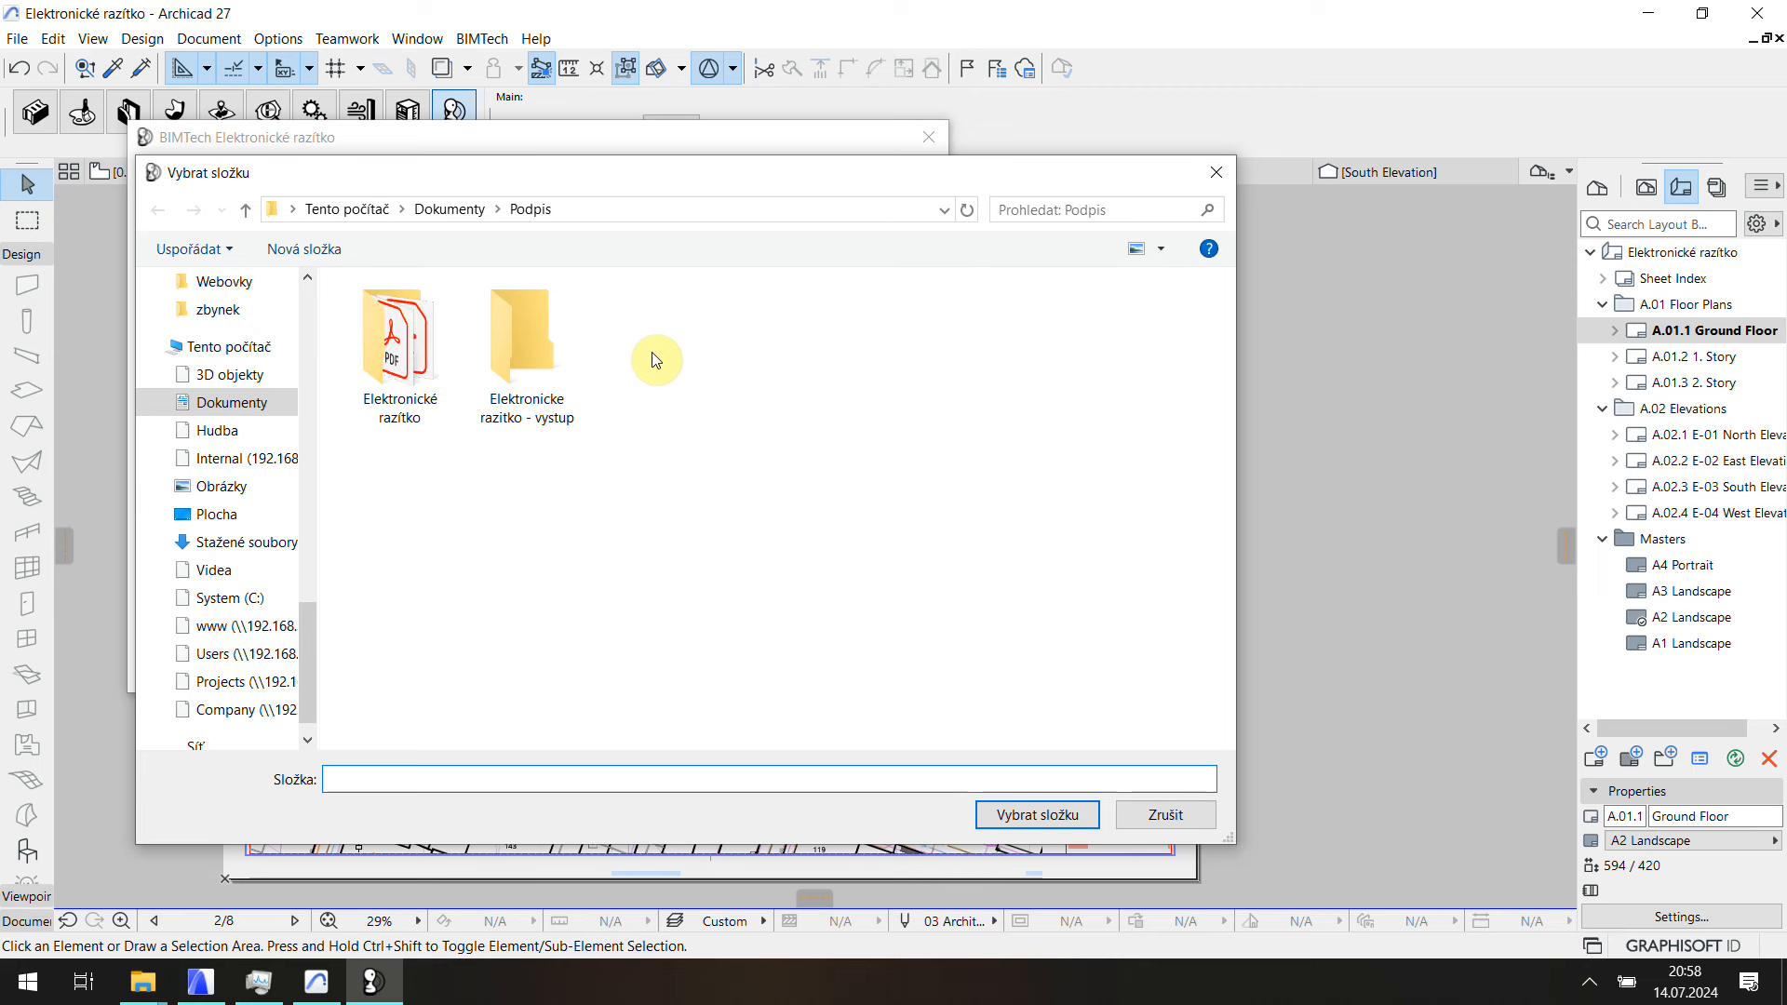
pyautogui.click(540, 363)
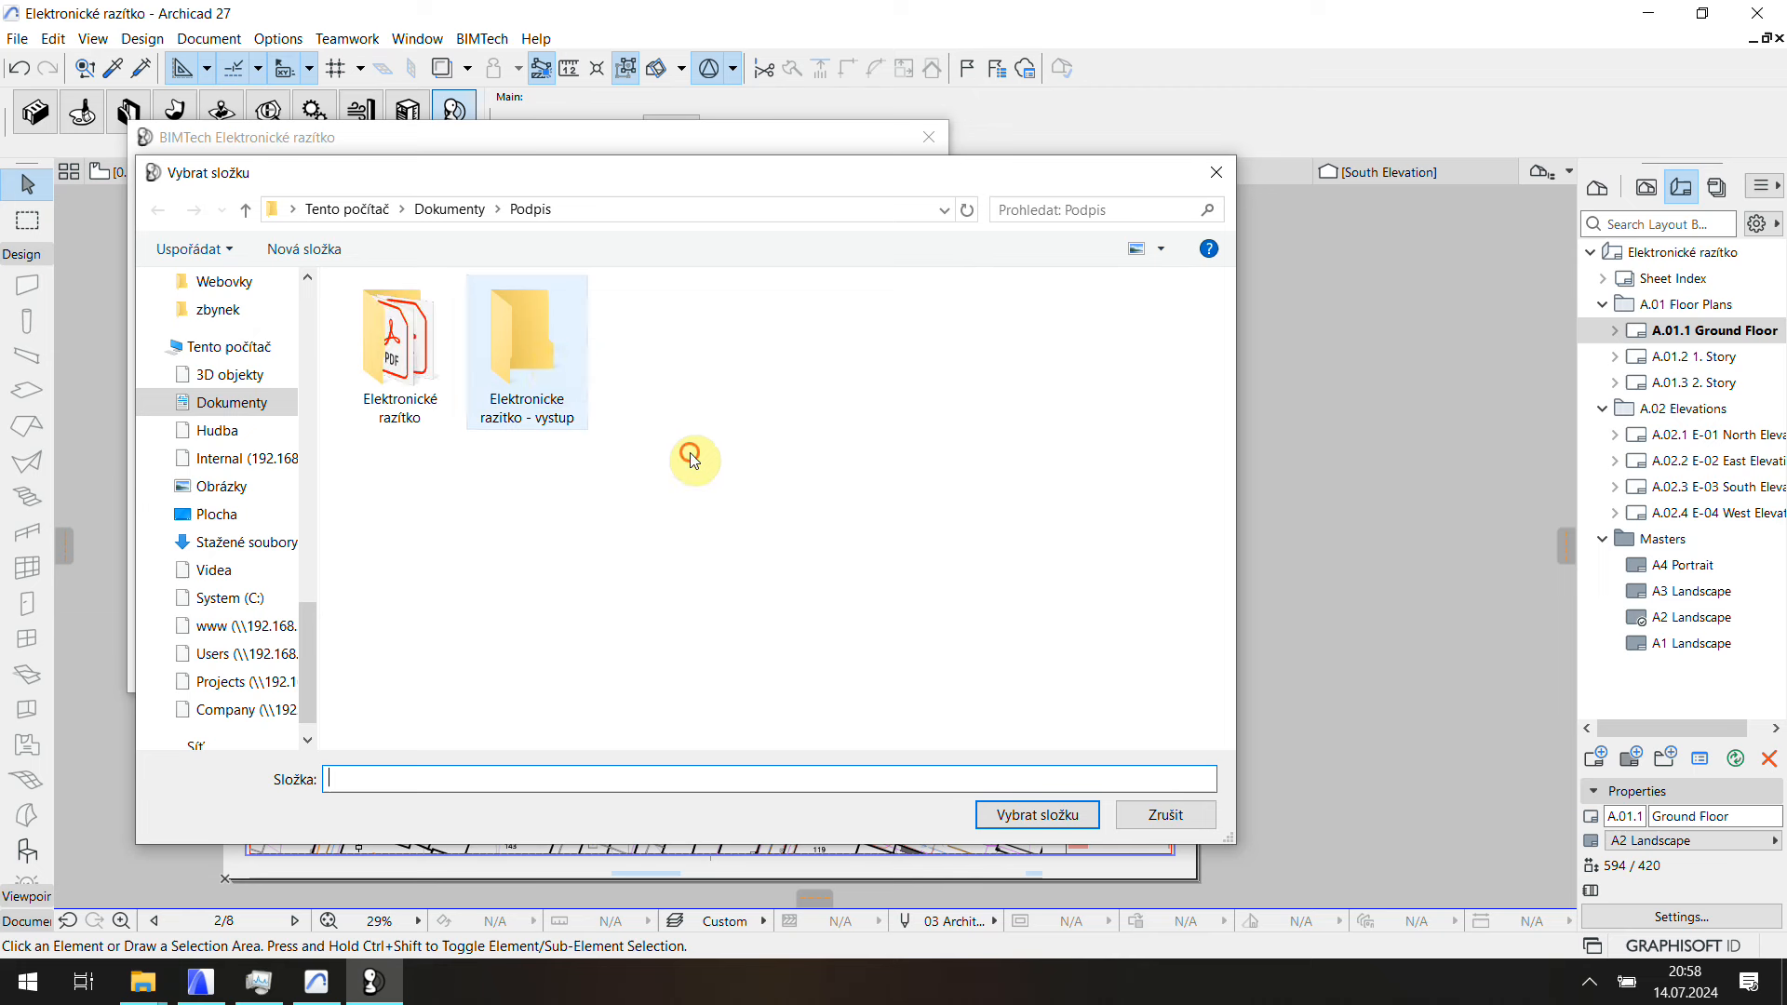
pyautogui.click(1076, 824)
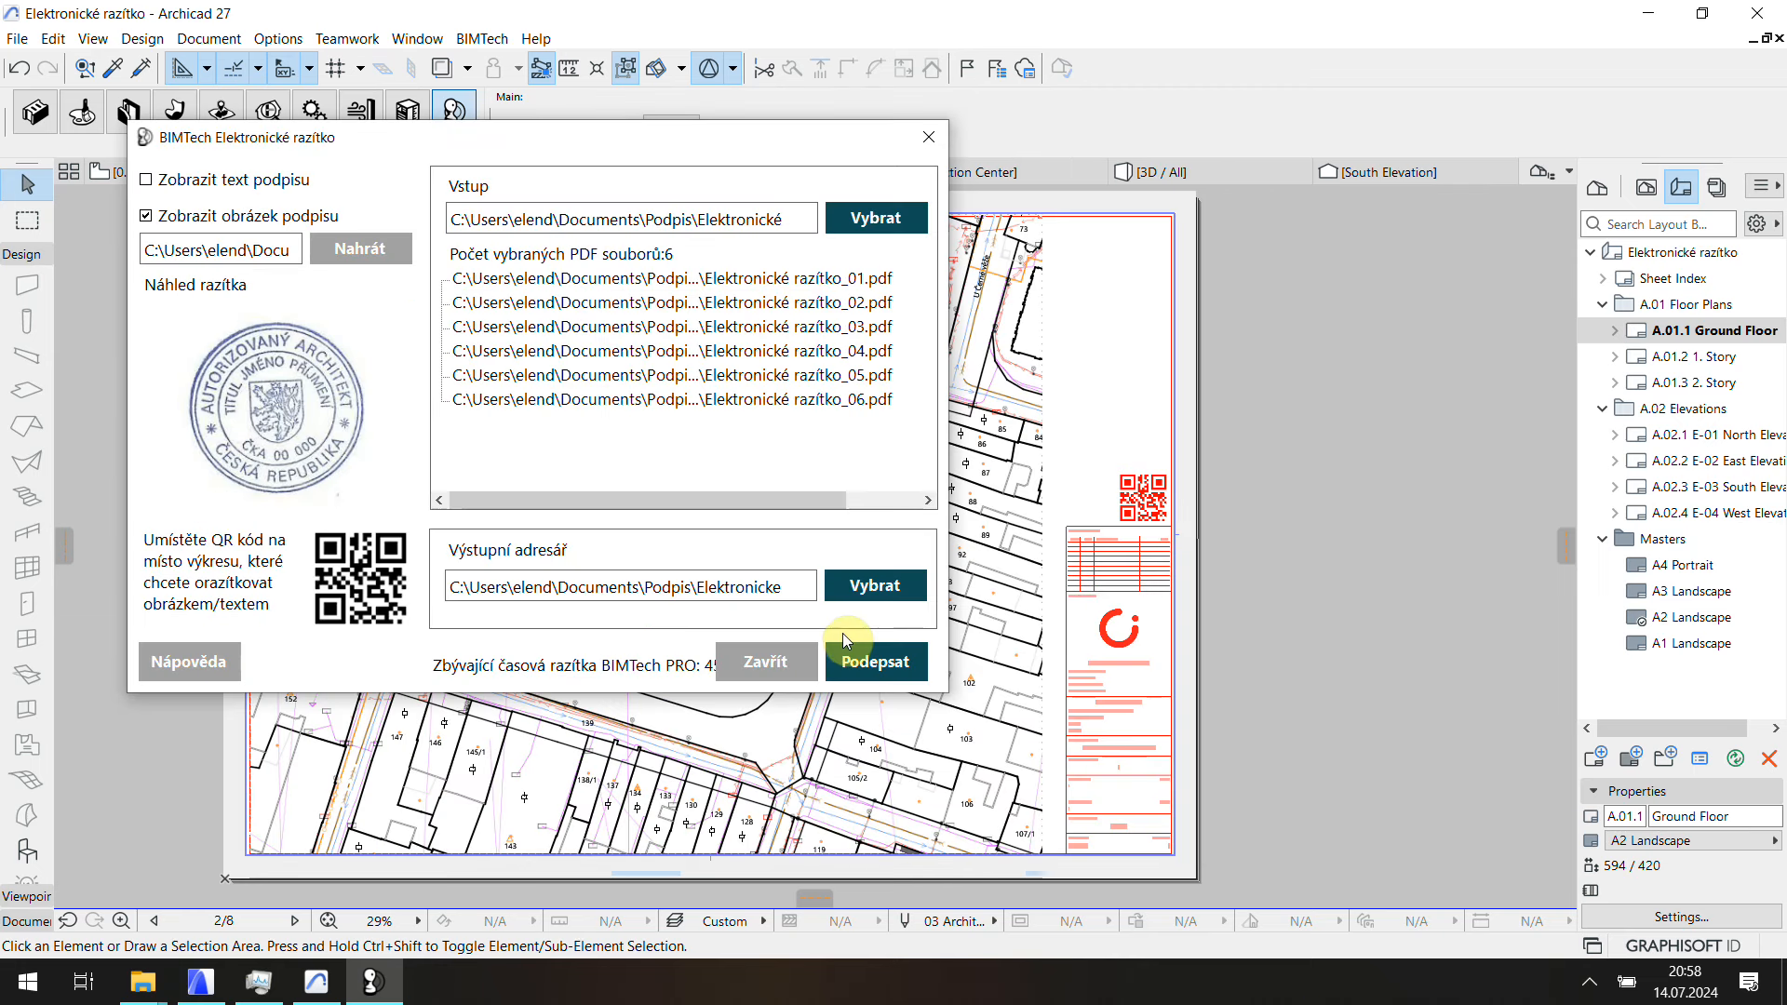
# Step: Sign the six PDFs with Podepsat, accepting the offered certificate and entering the signature PIN
pyautogui.click(899, 664)
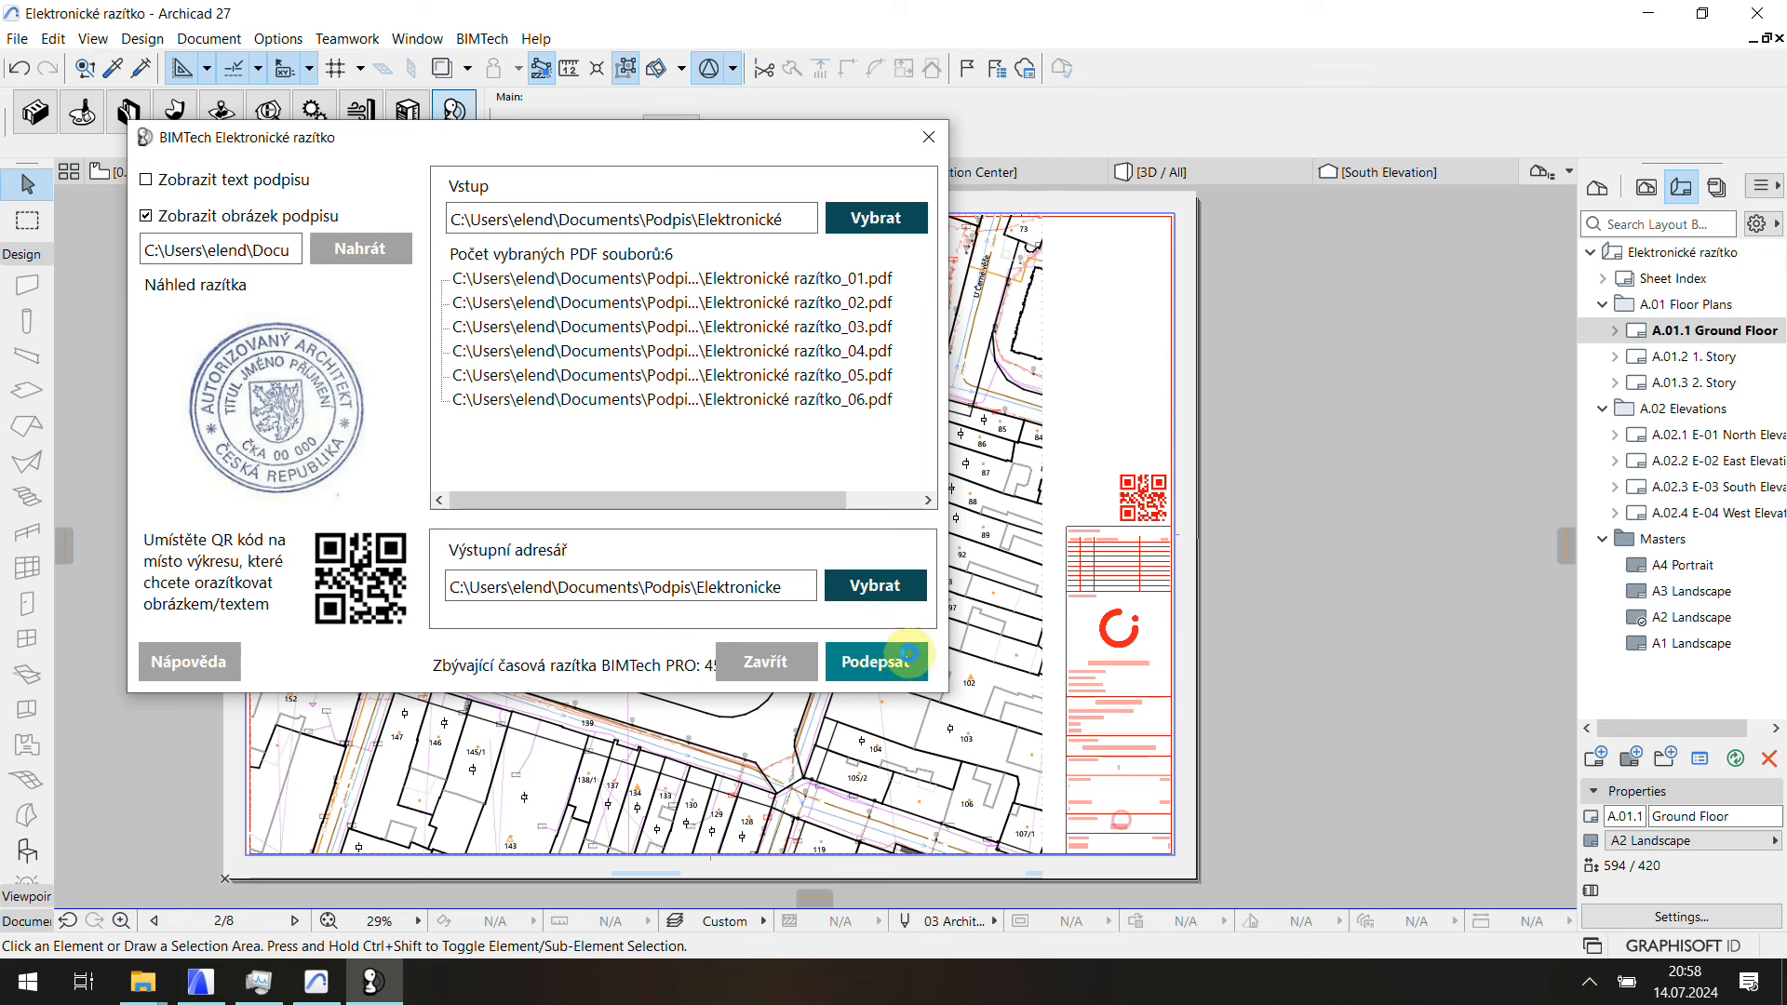
pyautogui.click(888, 659)
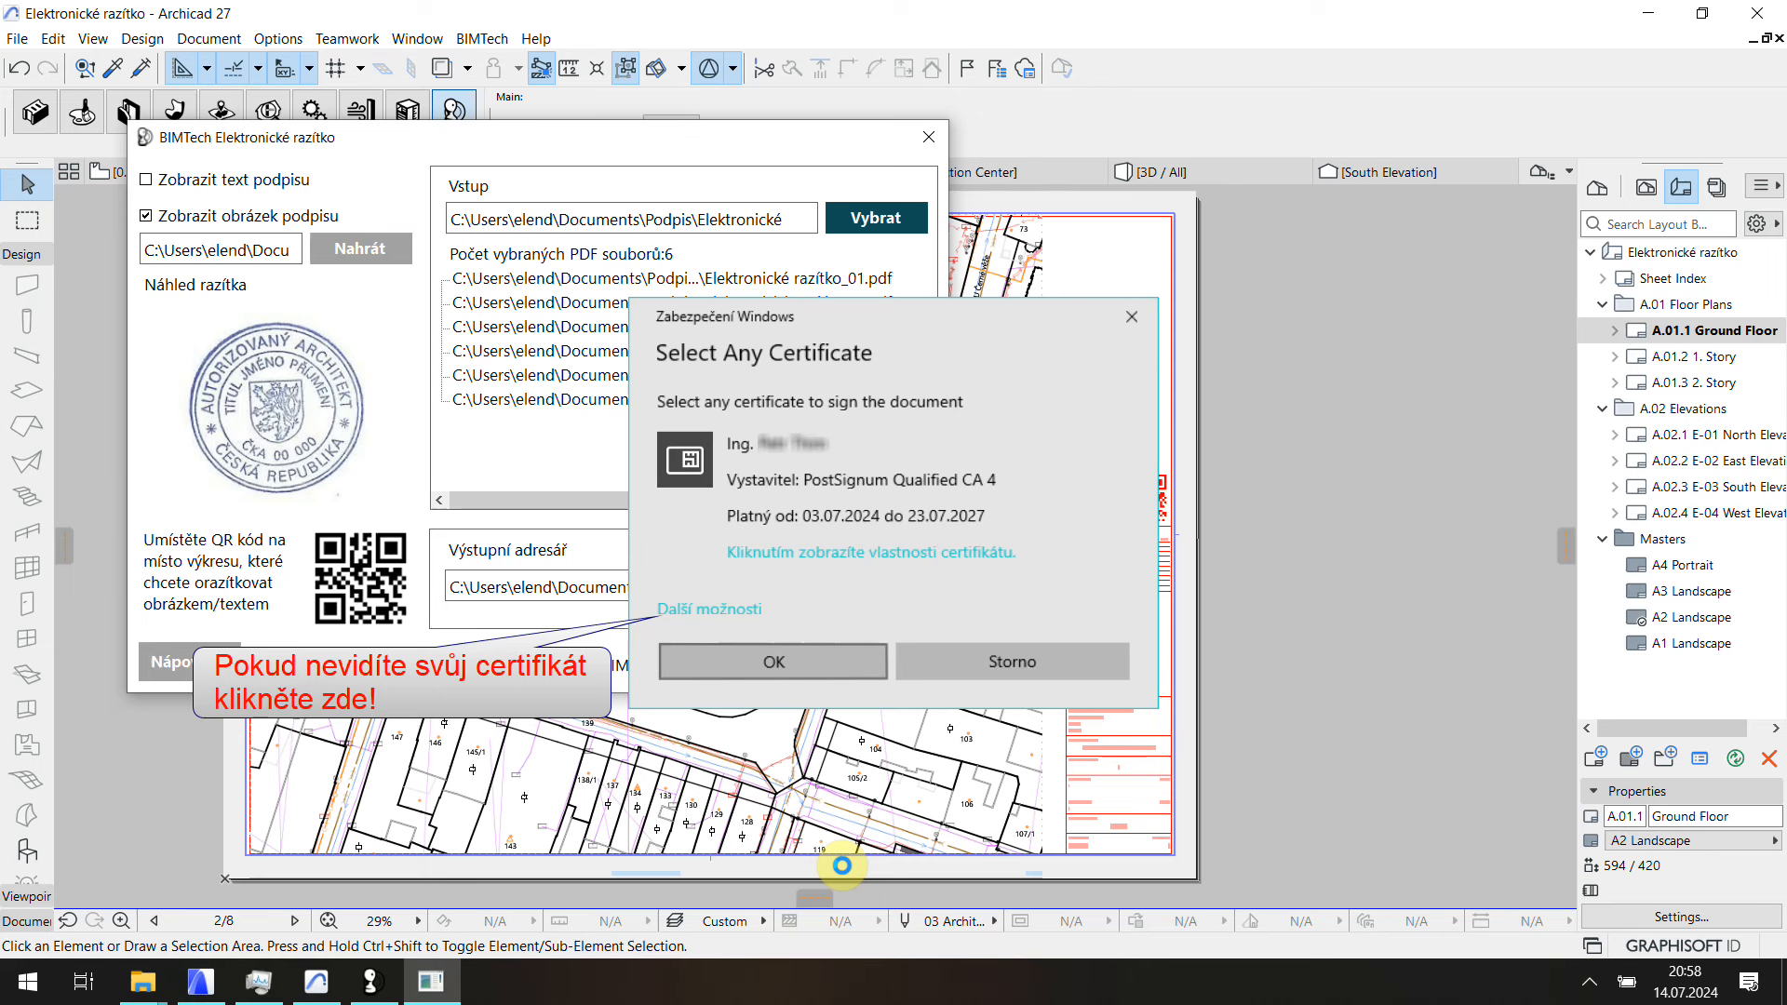
pyautogui.press('Return')
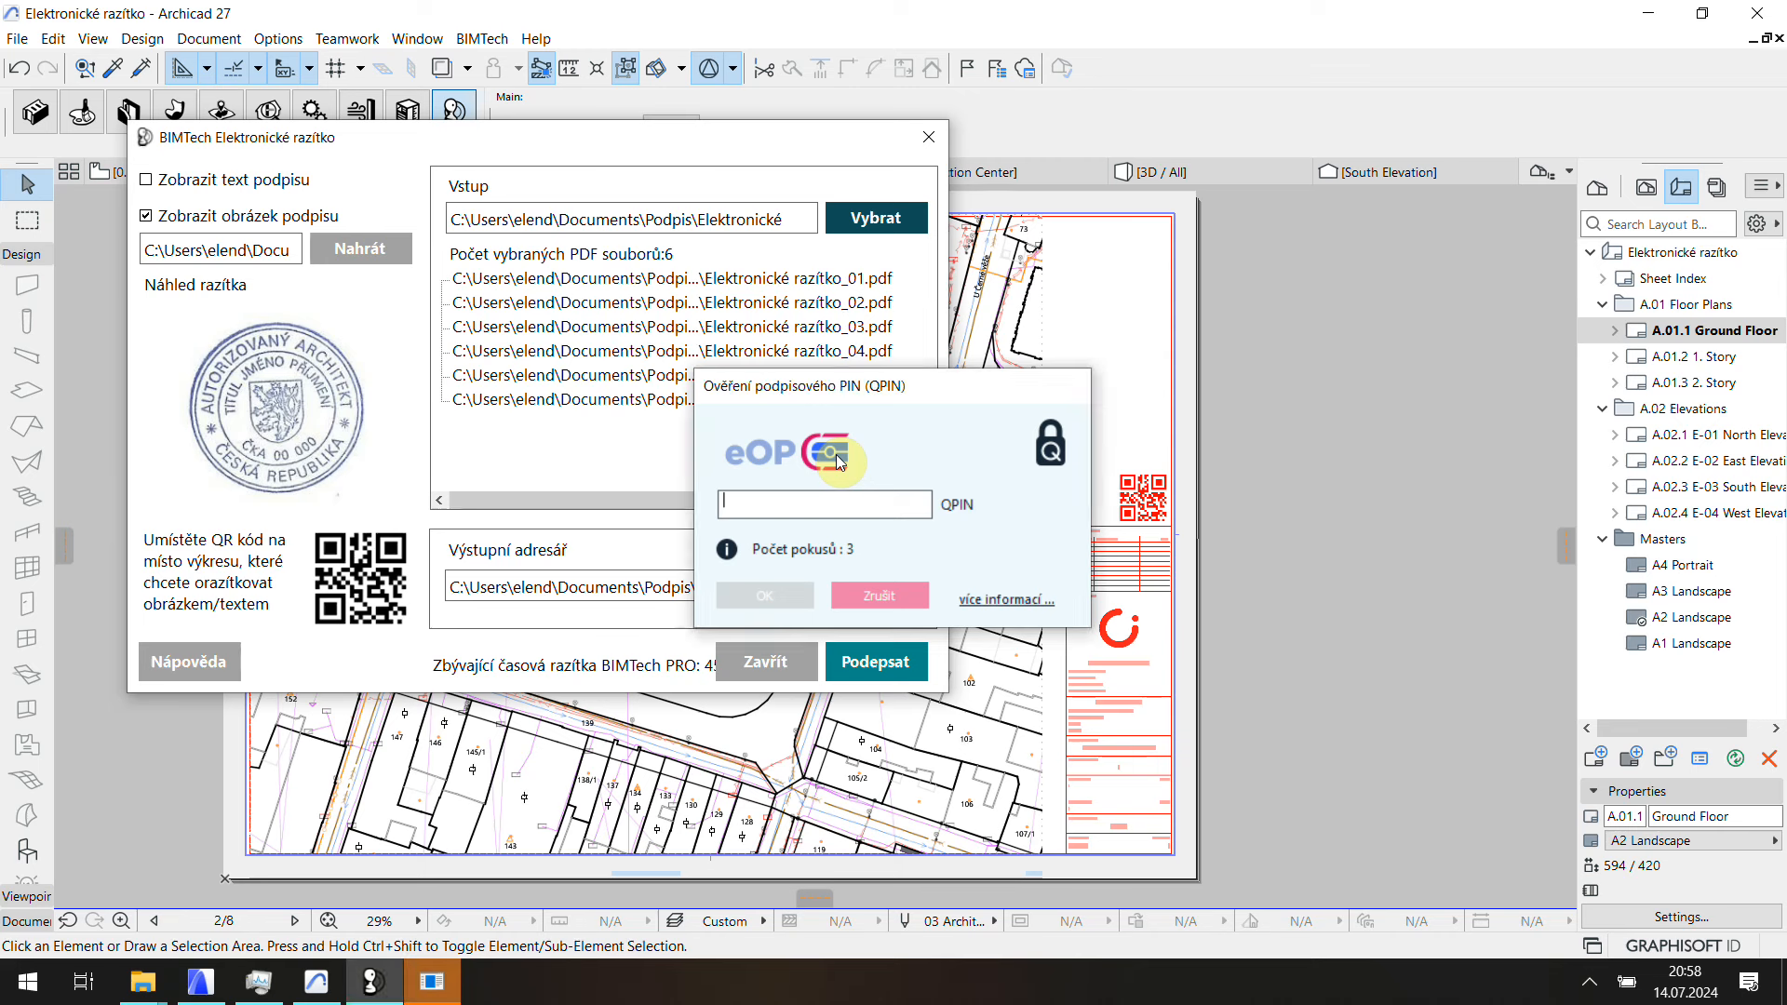
pyautogui.click(841, 493)
pyautogui.write('12')
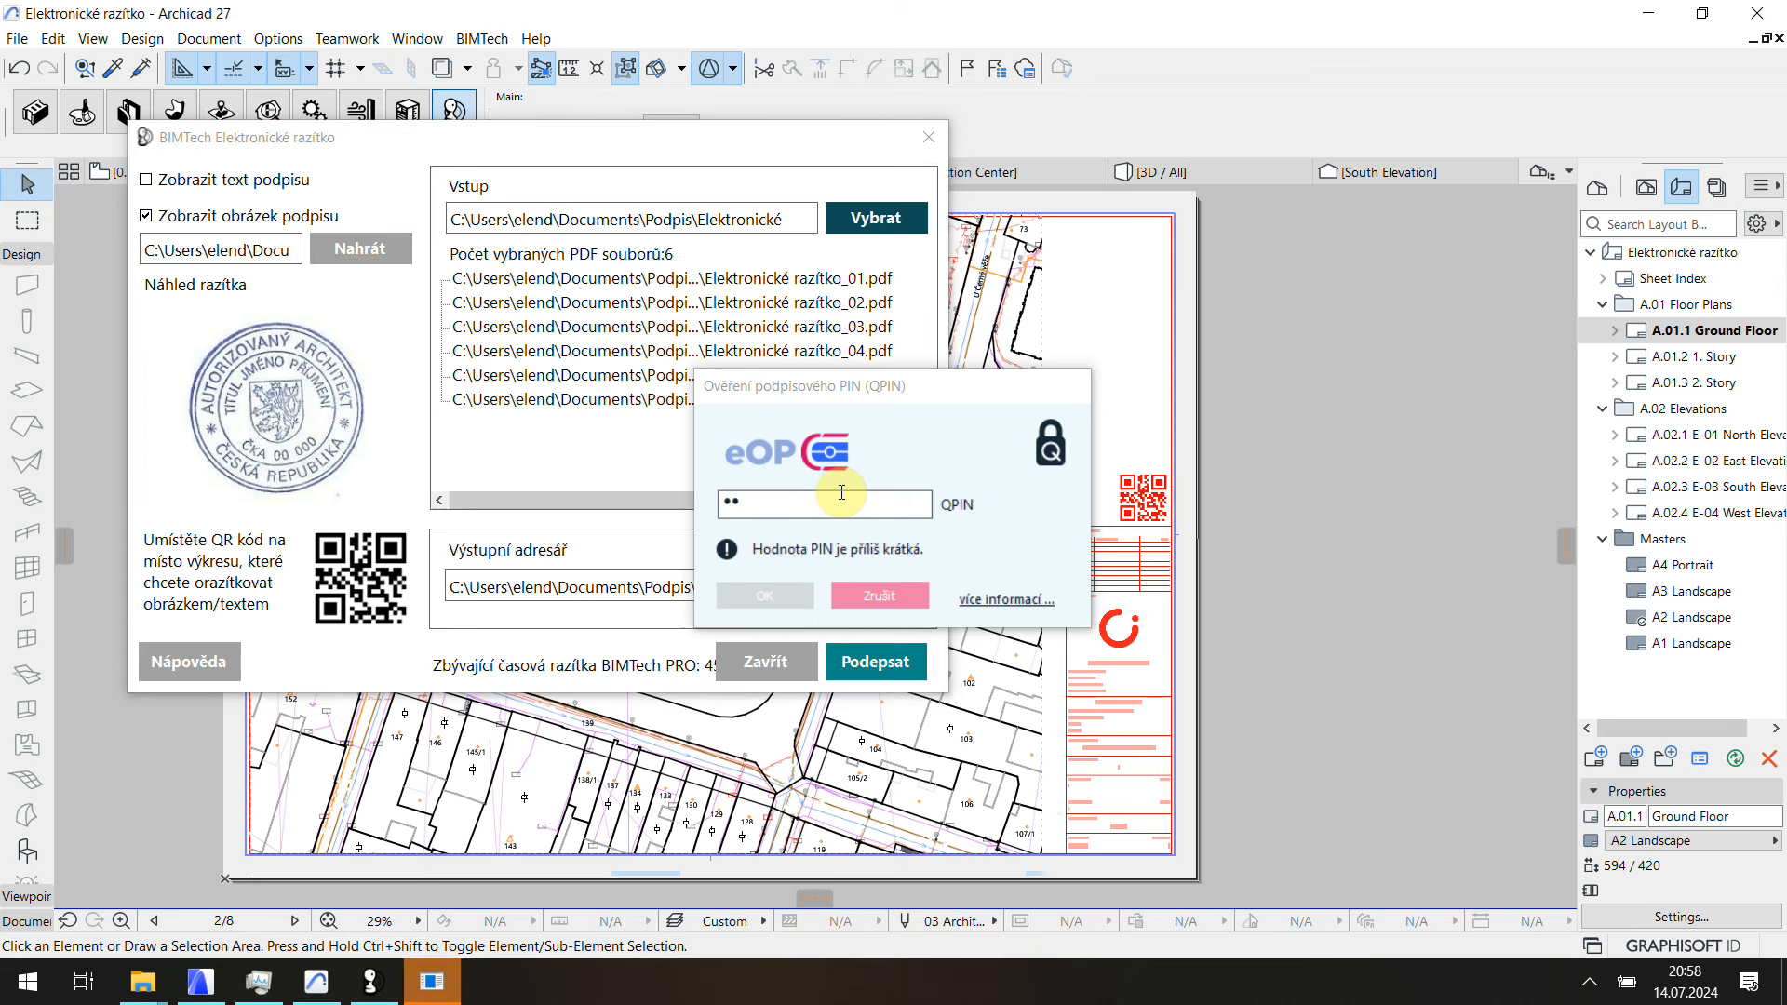
pyautogui.write('345')
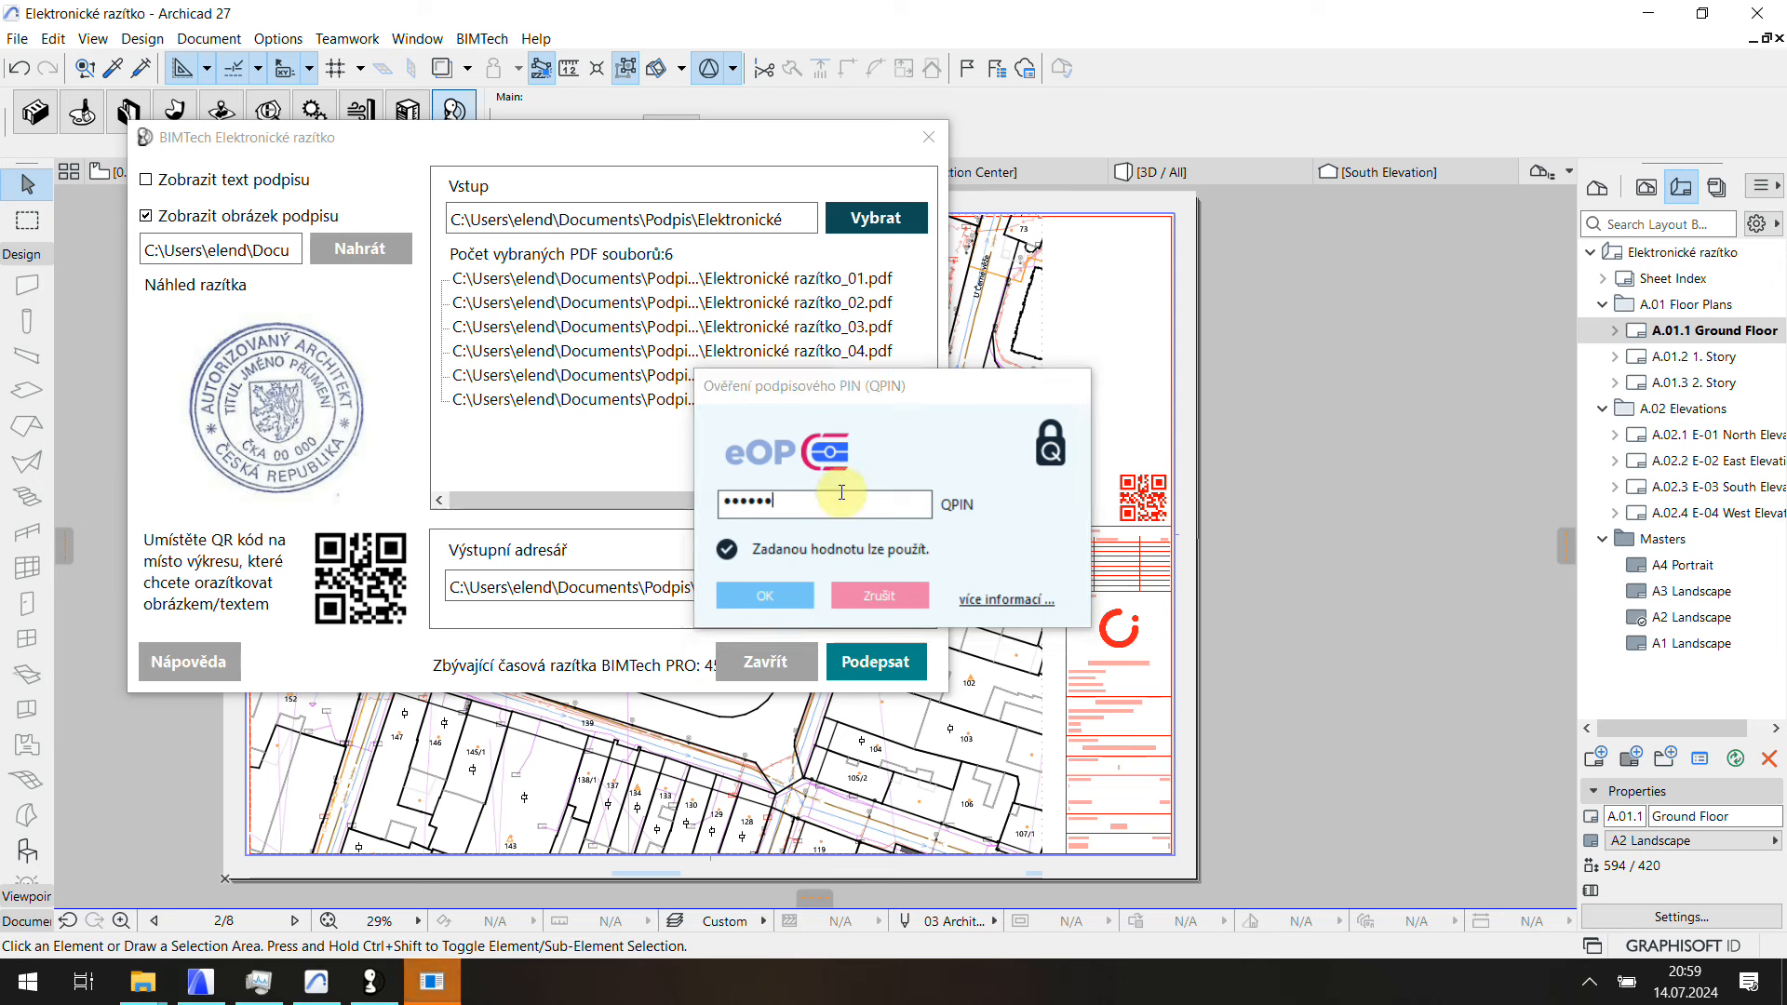
pyautogui.press('Return')
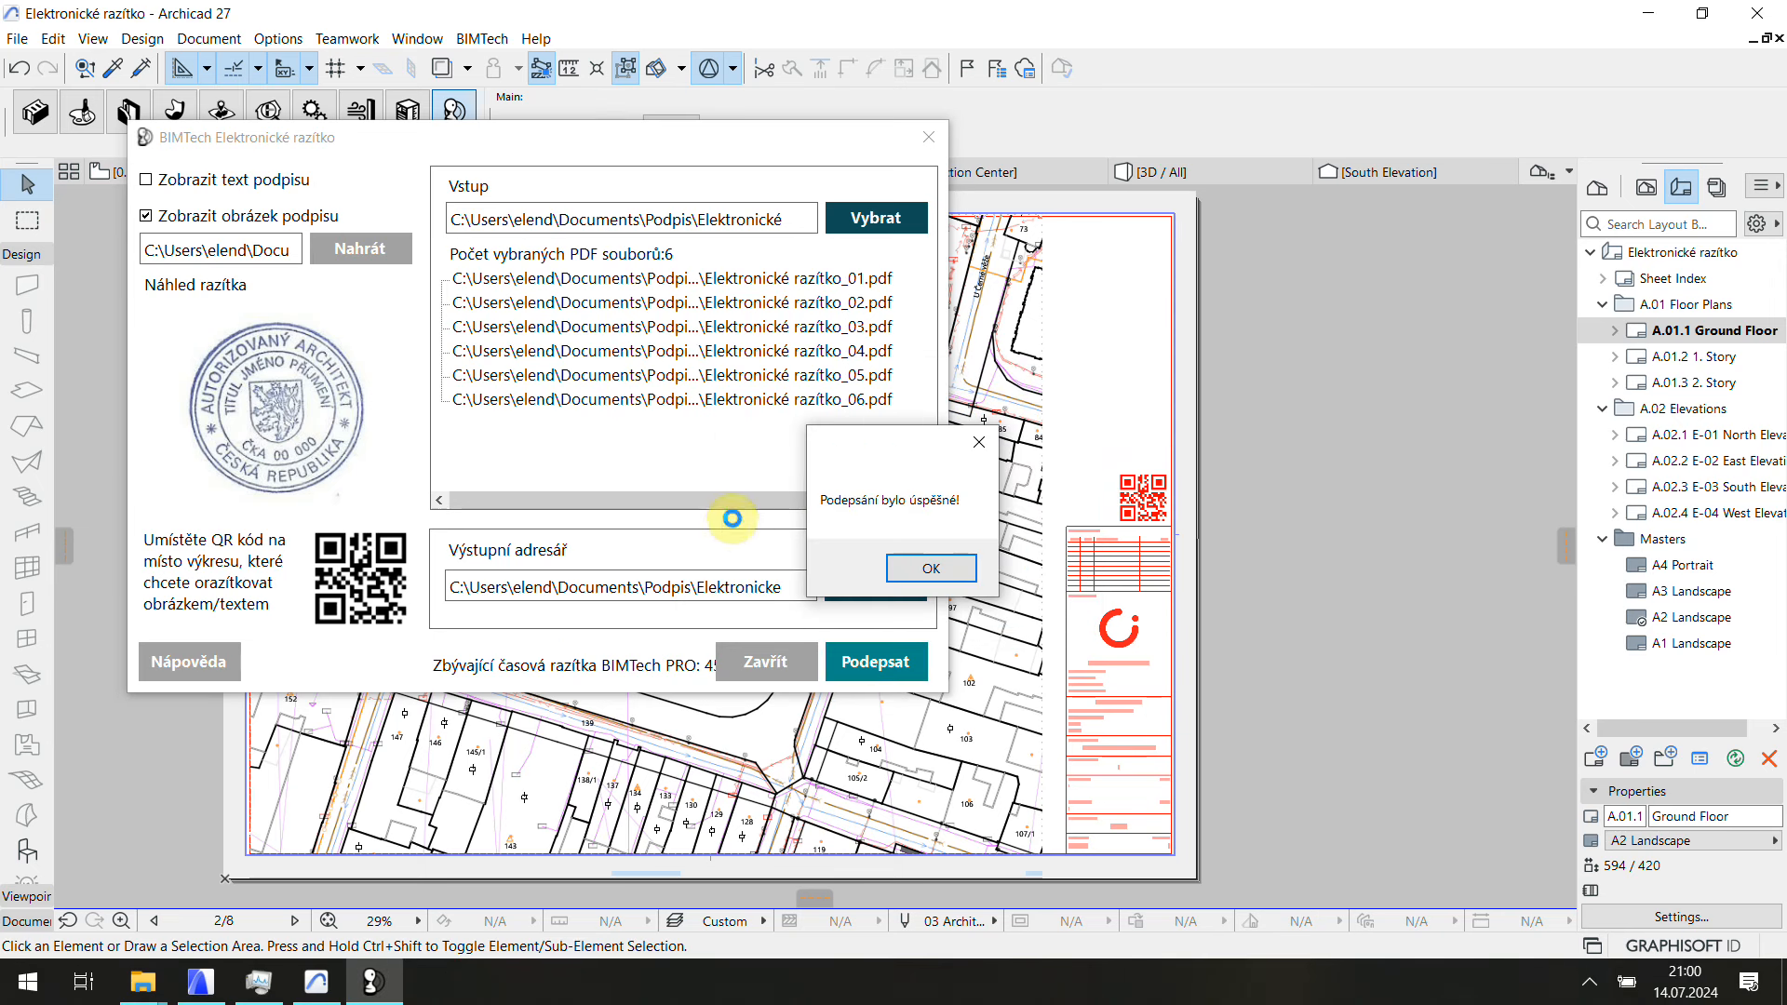
# Step: Dismiss the signing success message and close the BIMTech Elektronické razítko window
pyautogui.click(930, 568)
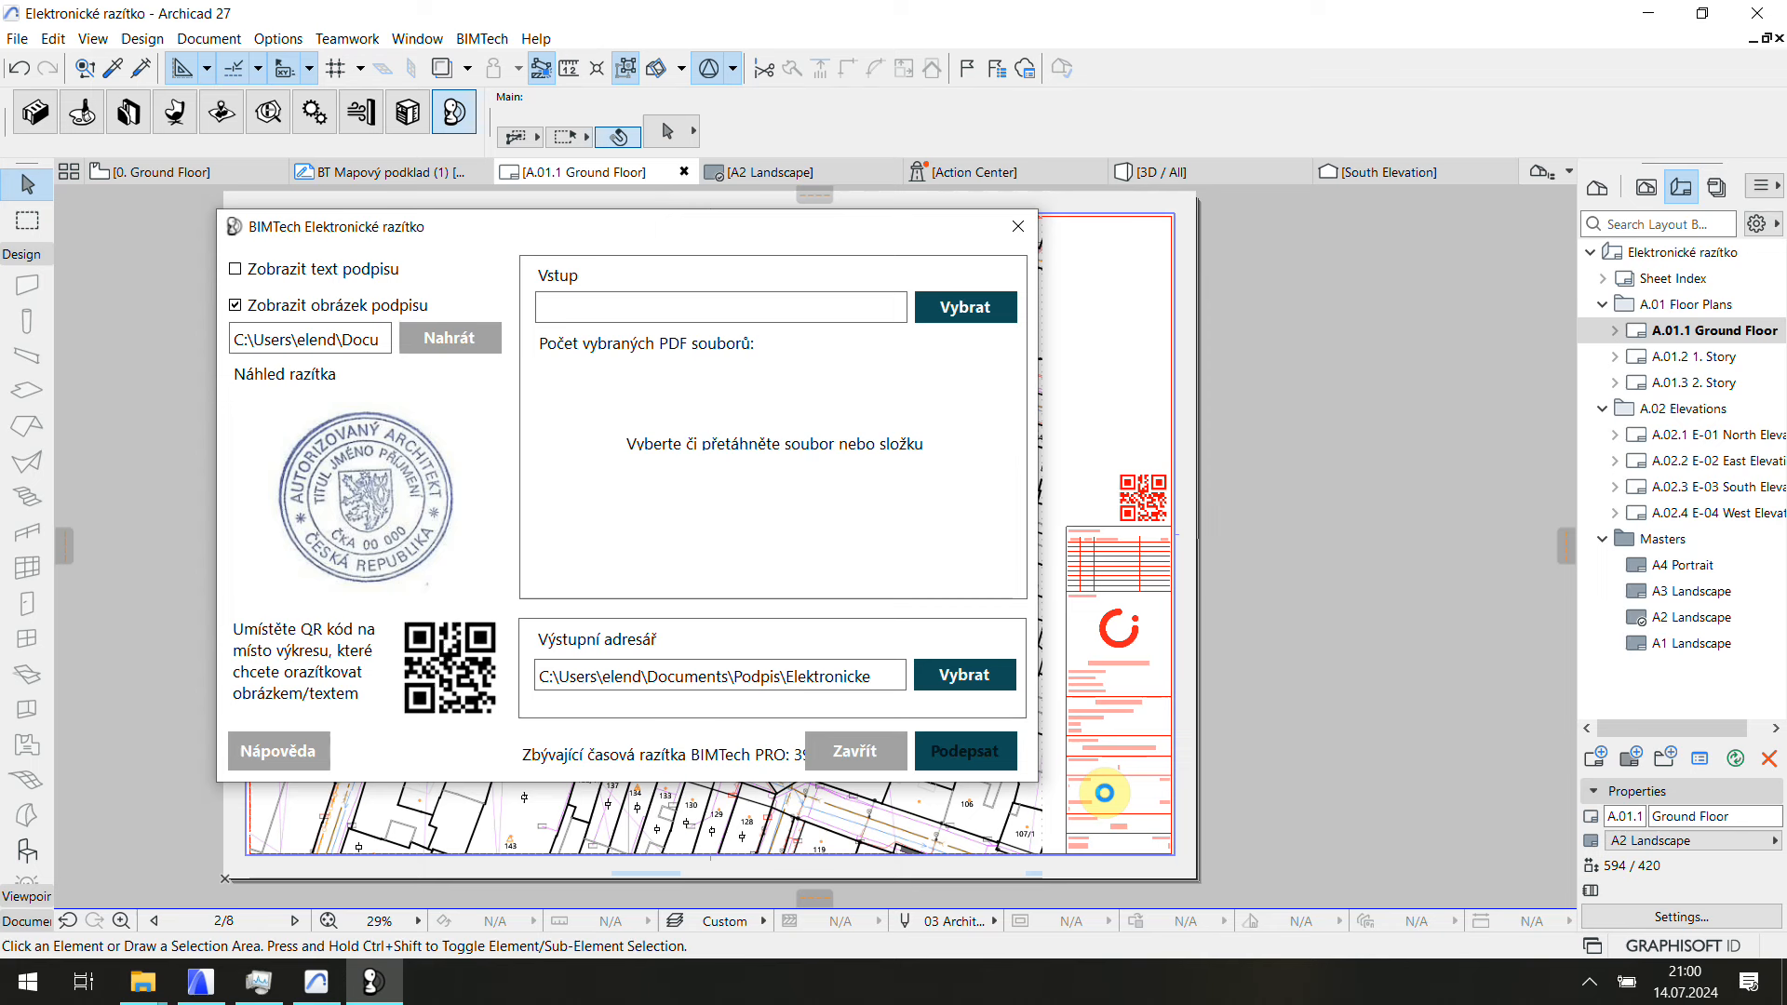
pyautogui.click(871, 750)
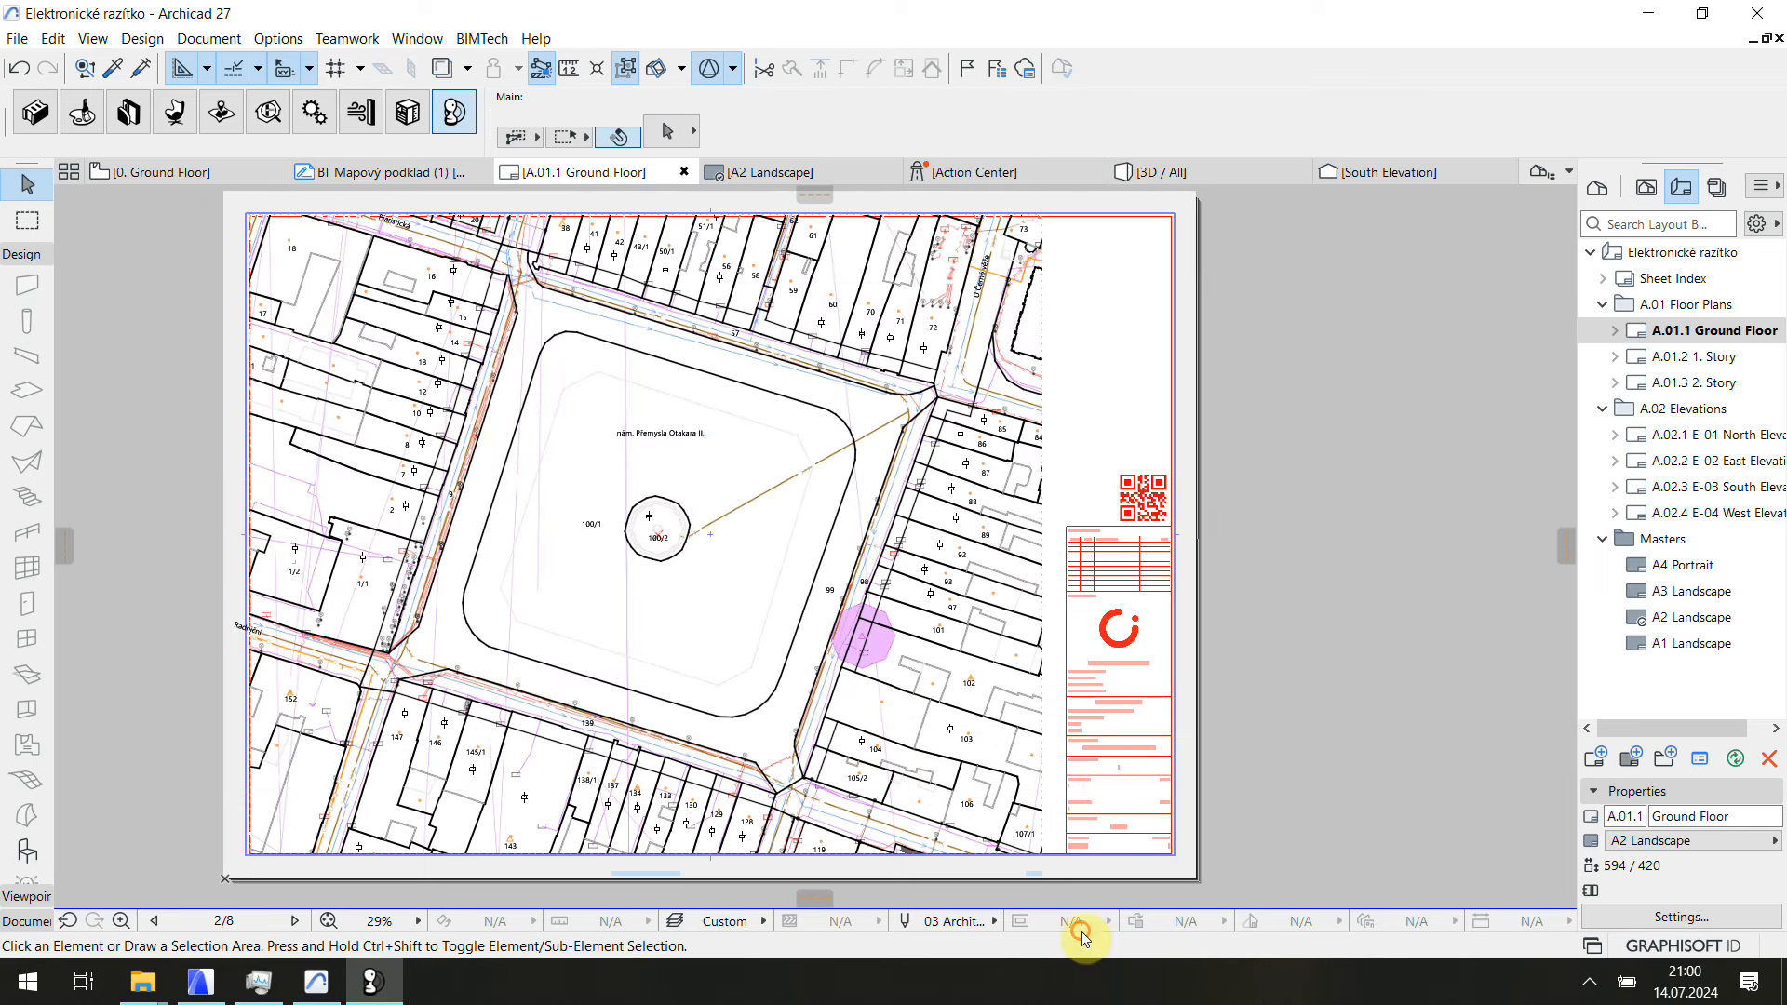
# Step: In the Elektronicke razitko - vystup folder, open the signed Elektronické razítko_01 PDF
pyautogui.moveTo(142, 982)
pyautogui.click(139, 940)
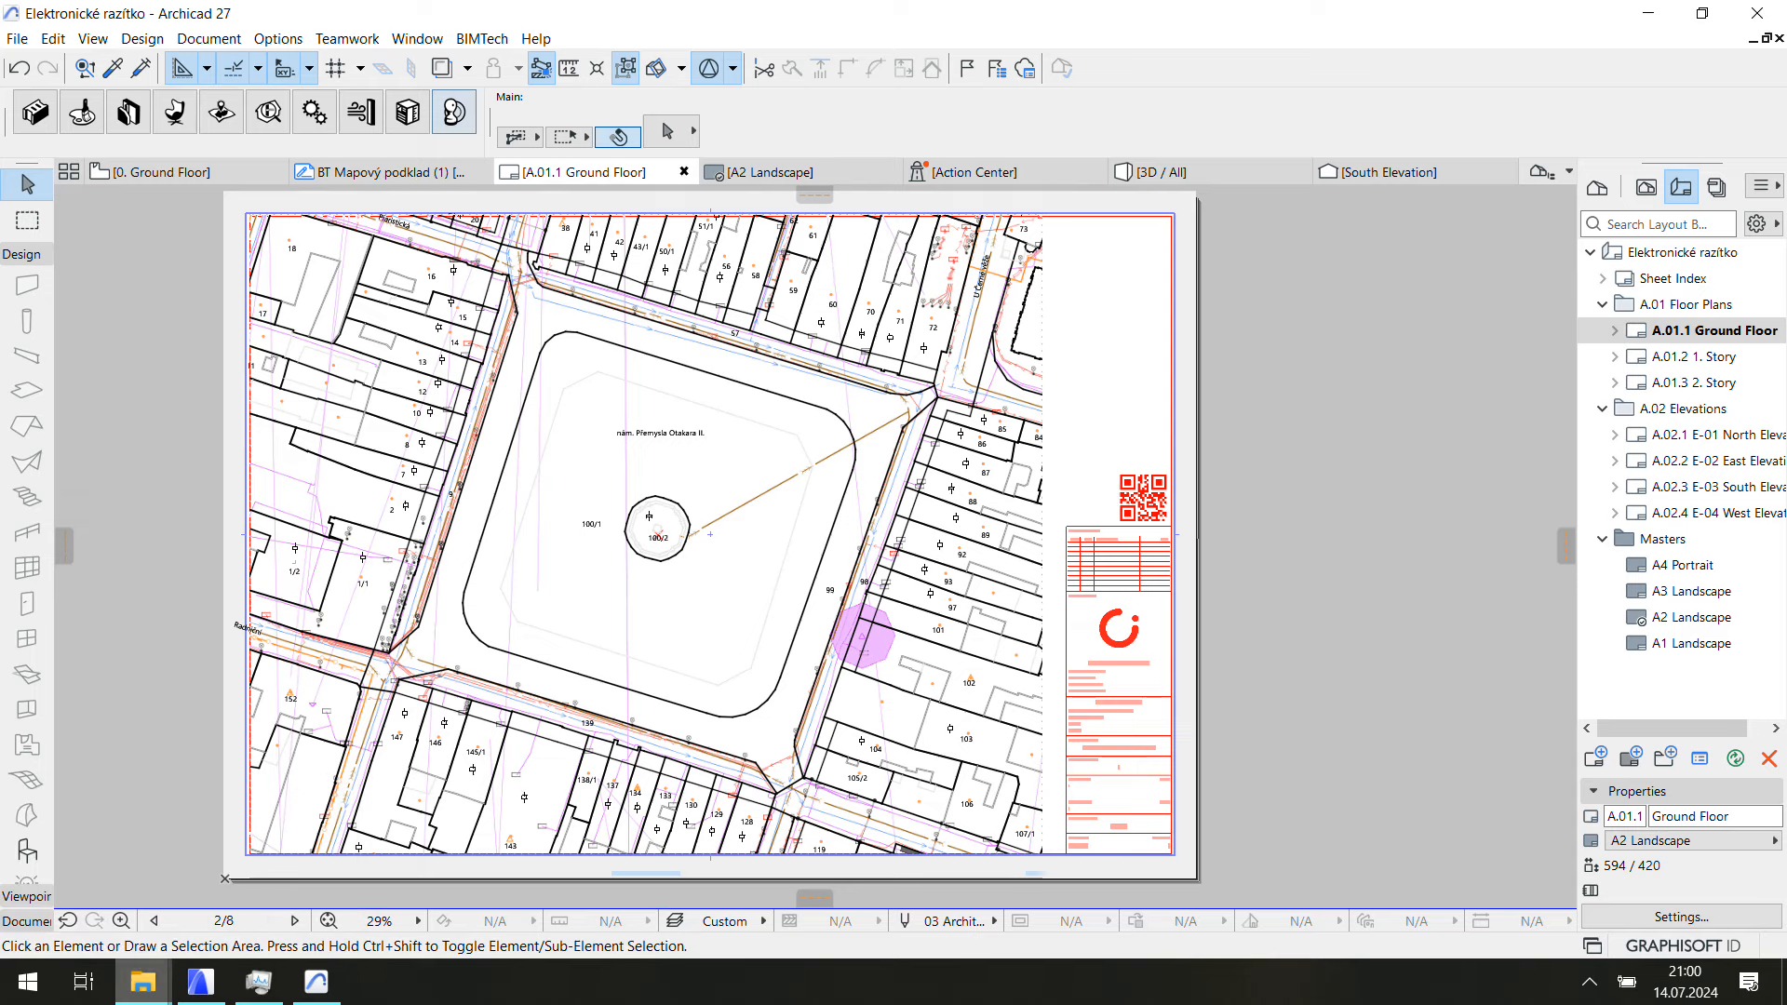
pyautogui.doubleClick(549, 369)
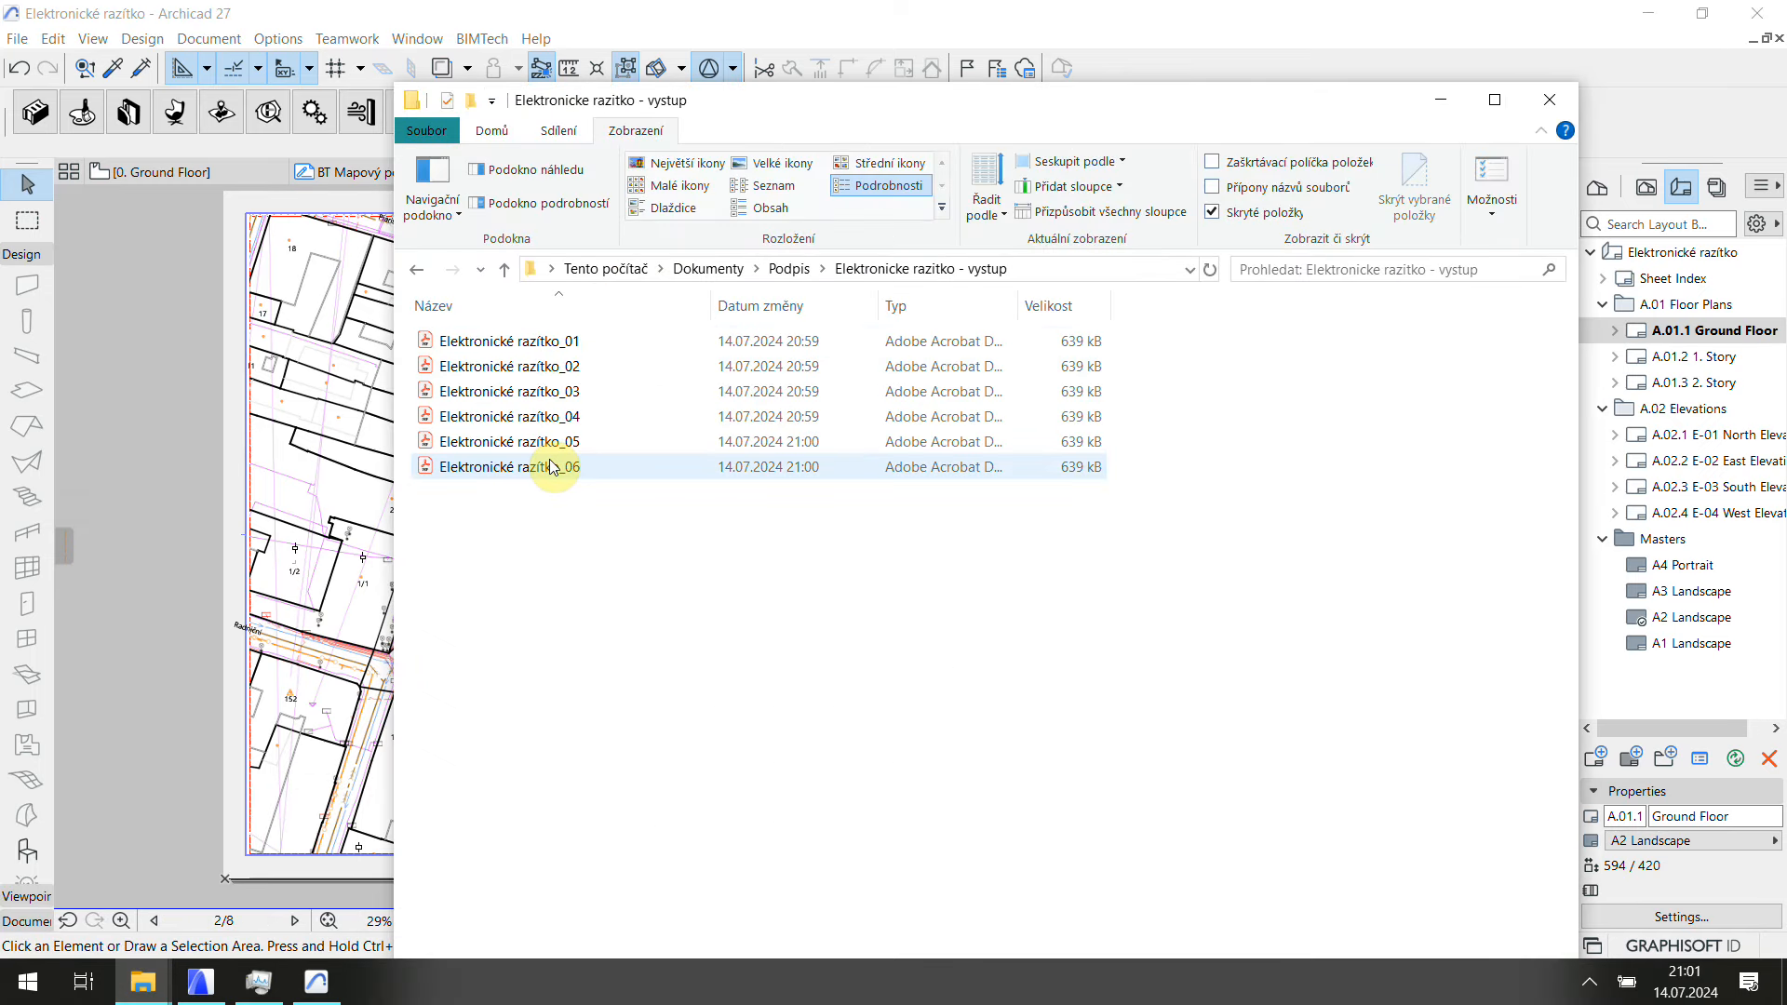
pyautogui.click(558, 342)
pyautogui.press('Return')
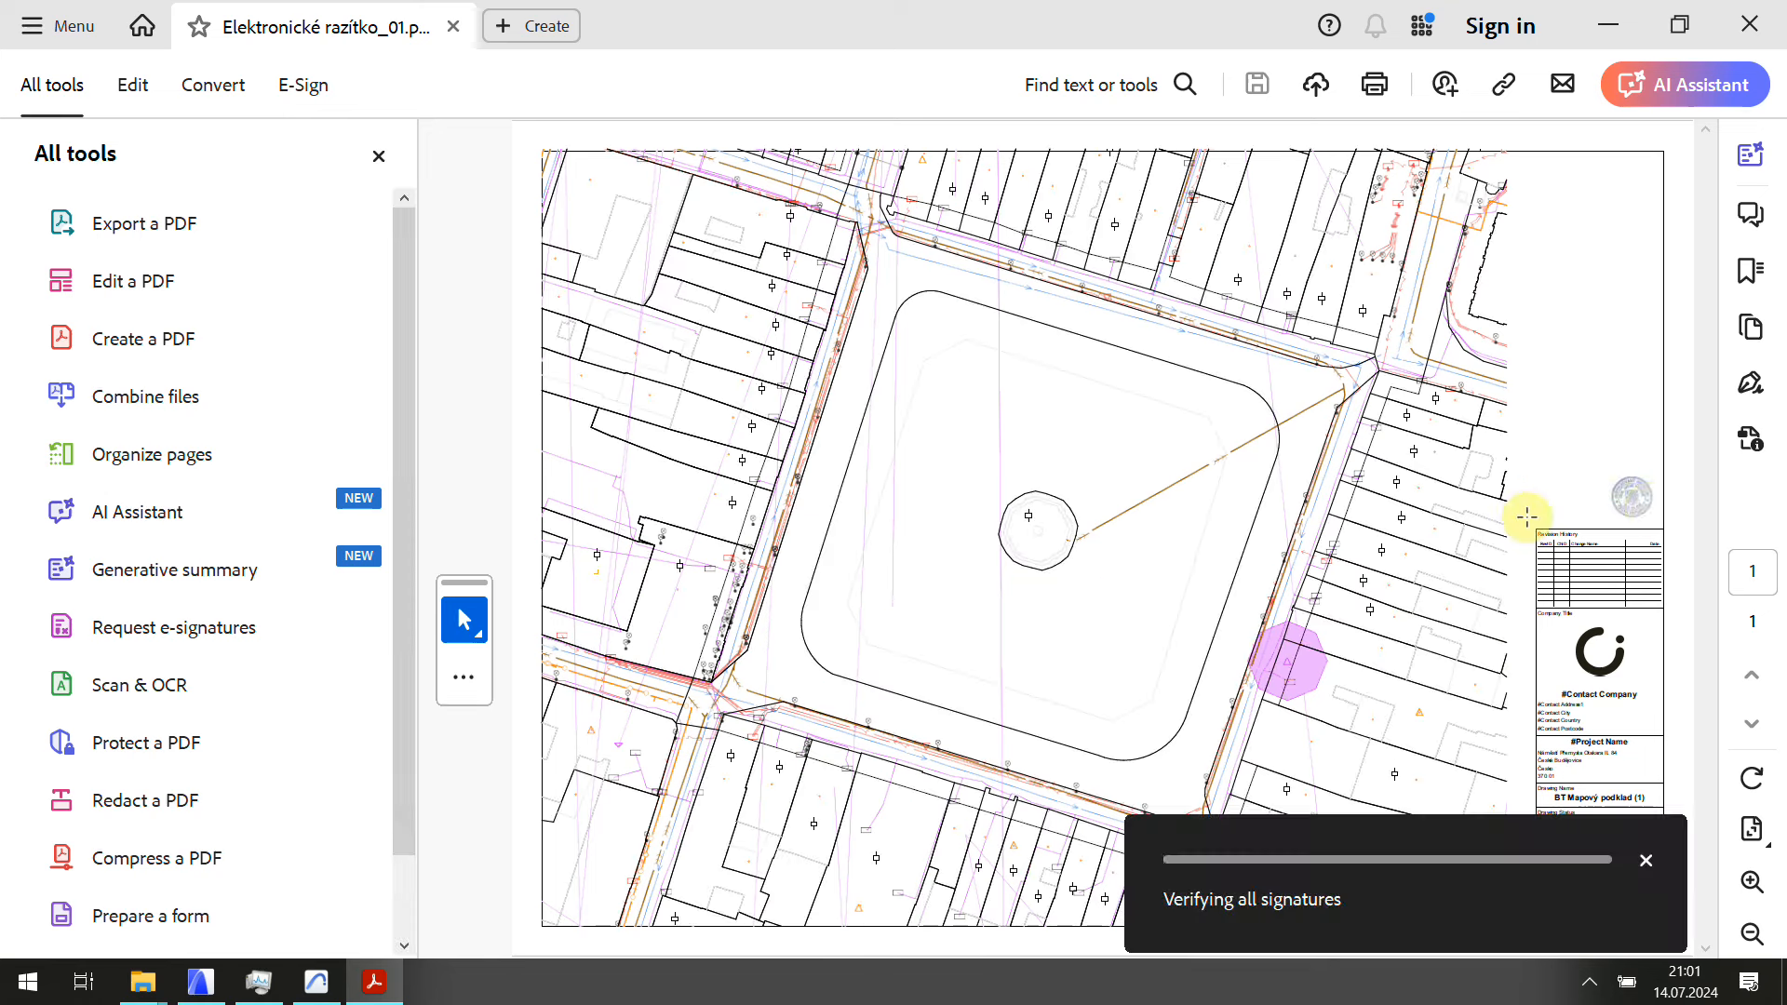
# Step: In Acrobat, check the stamp's Signature Properties on Elektronické razítko_01: a valid qualified EU signature
pyautogui.click(1646, 861)
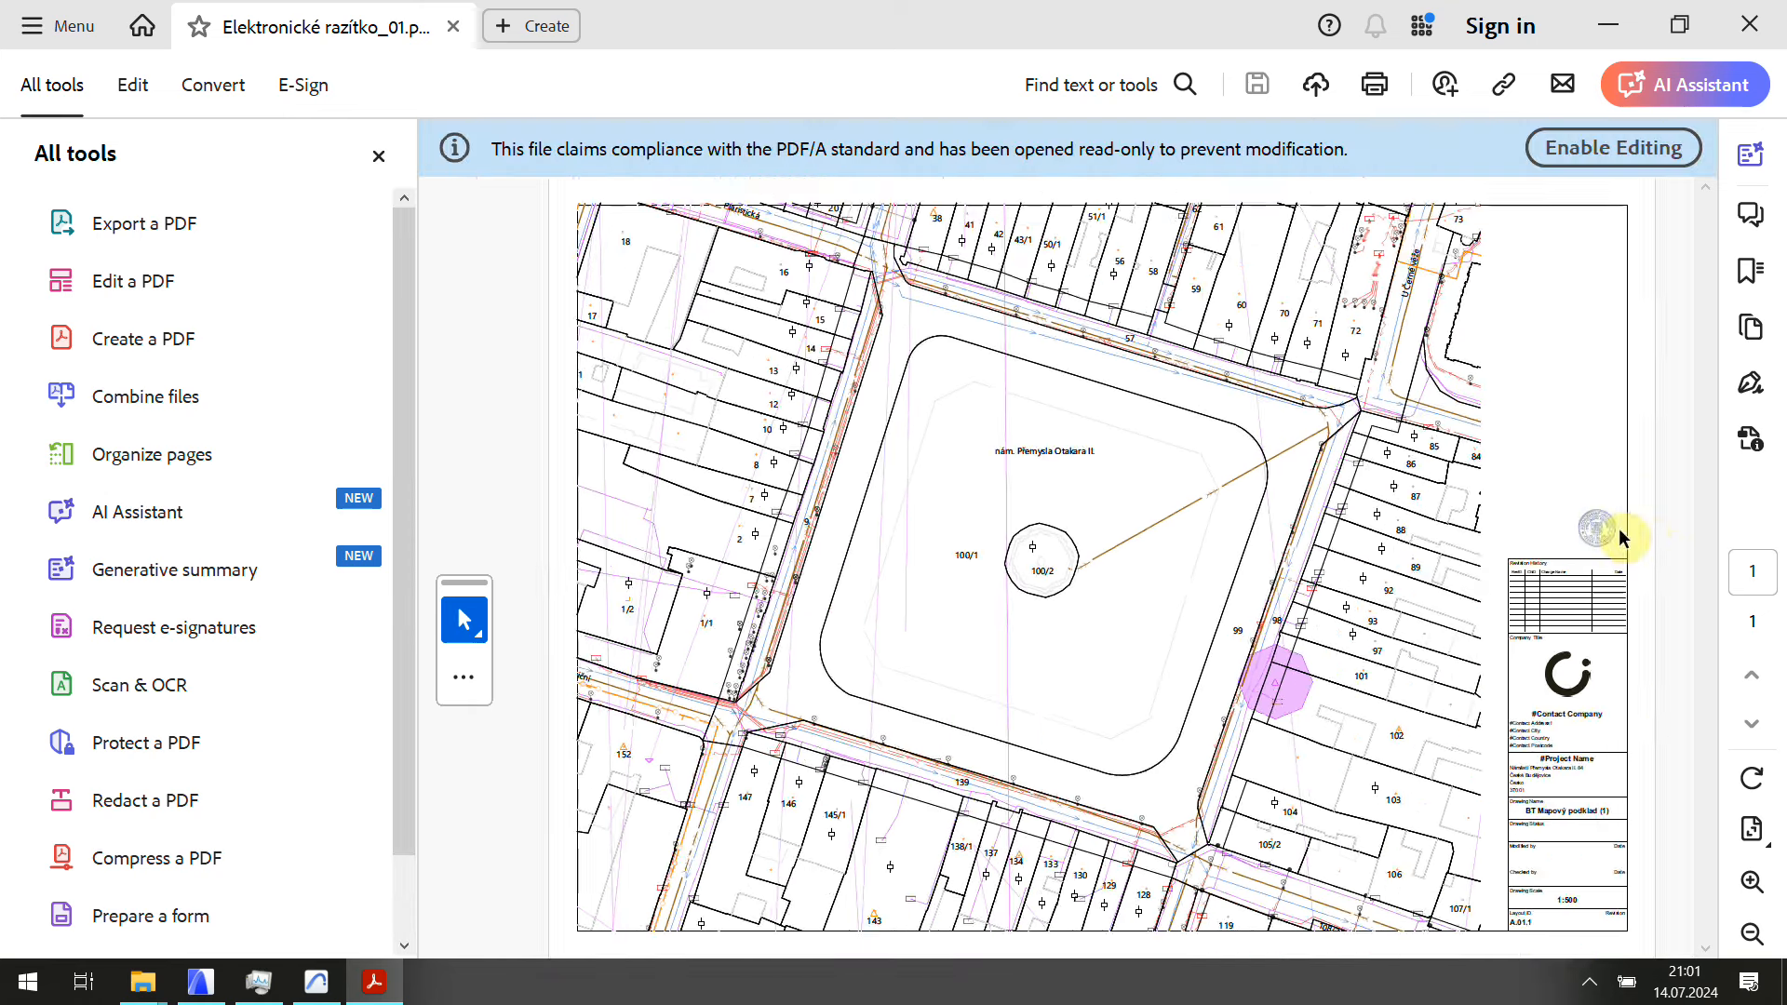
pyautogui.keyDown('ctrl'); pyautogui.scroll(5, 1620, 537); pyautogui.keyUp('ctrl')
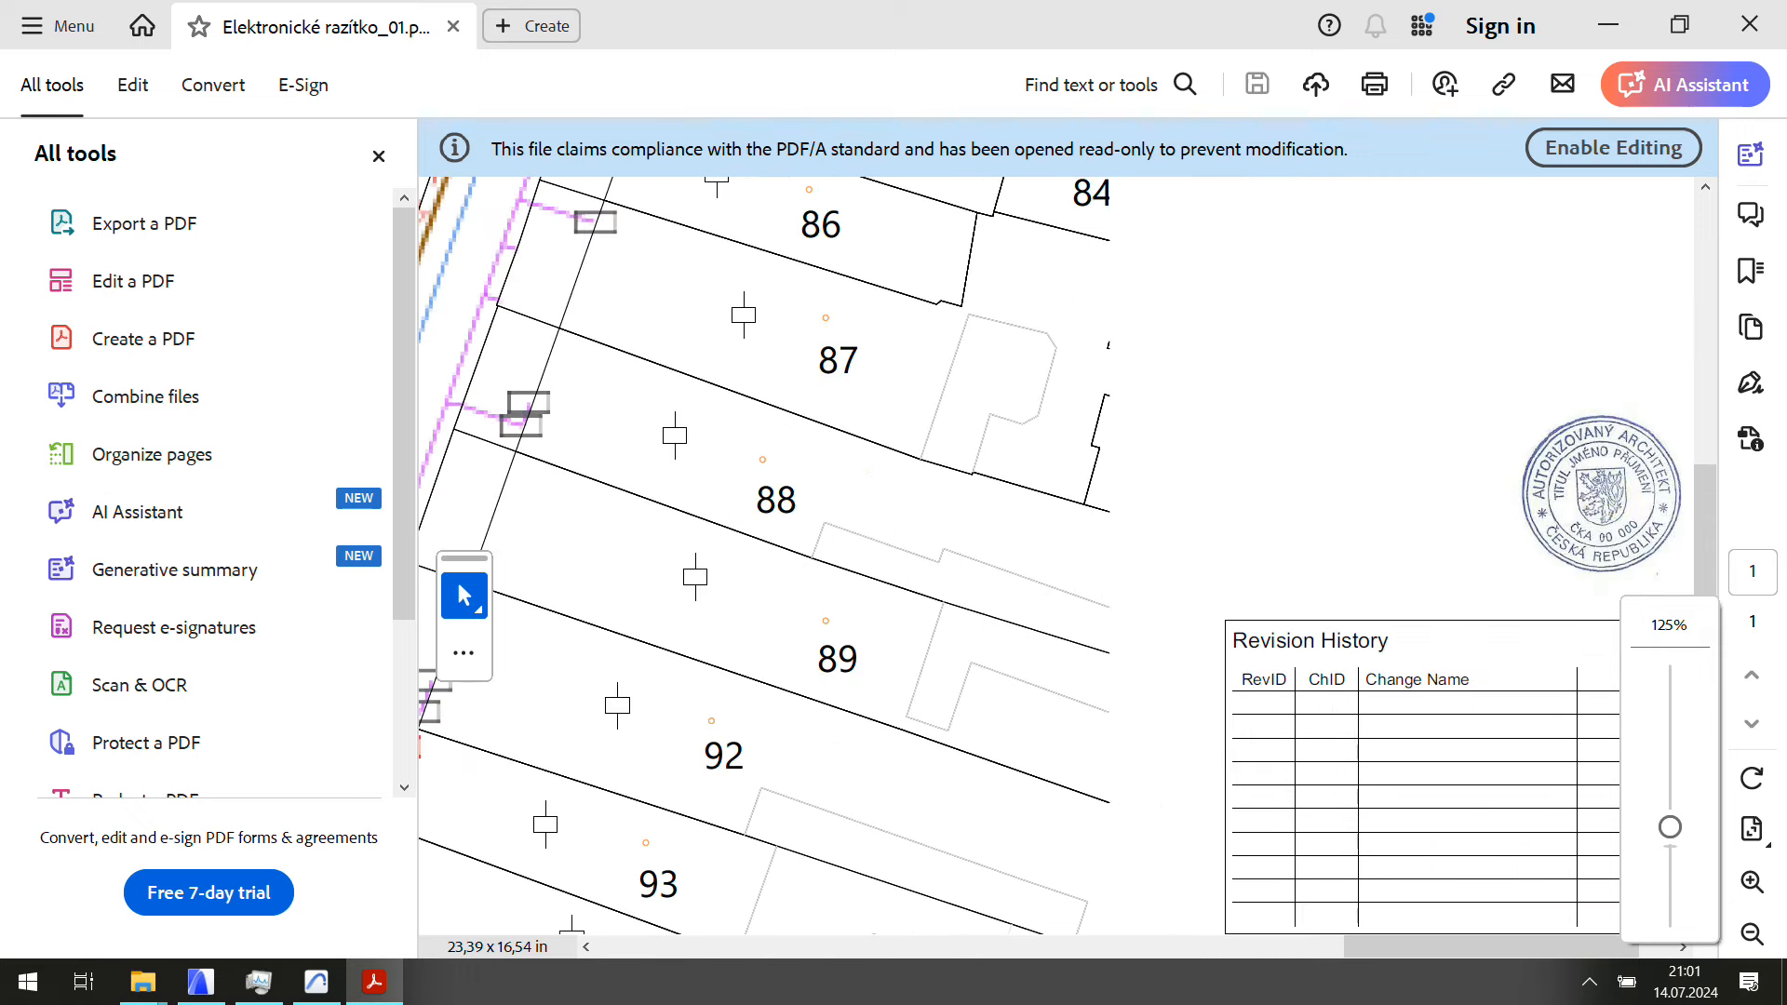
pyautogui.click(1629, 529)
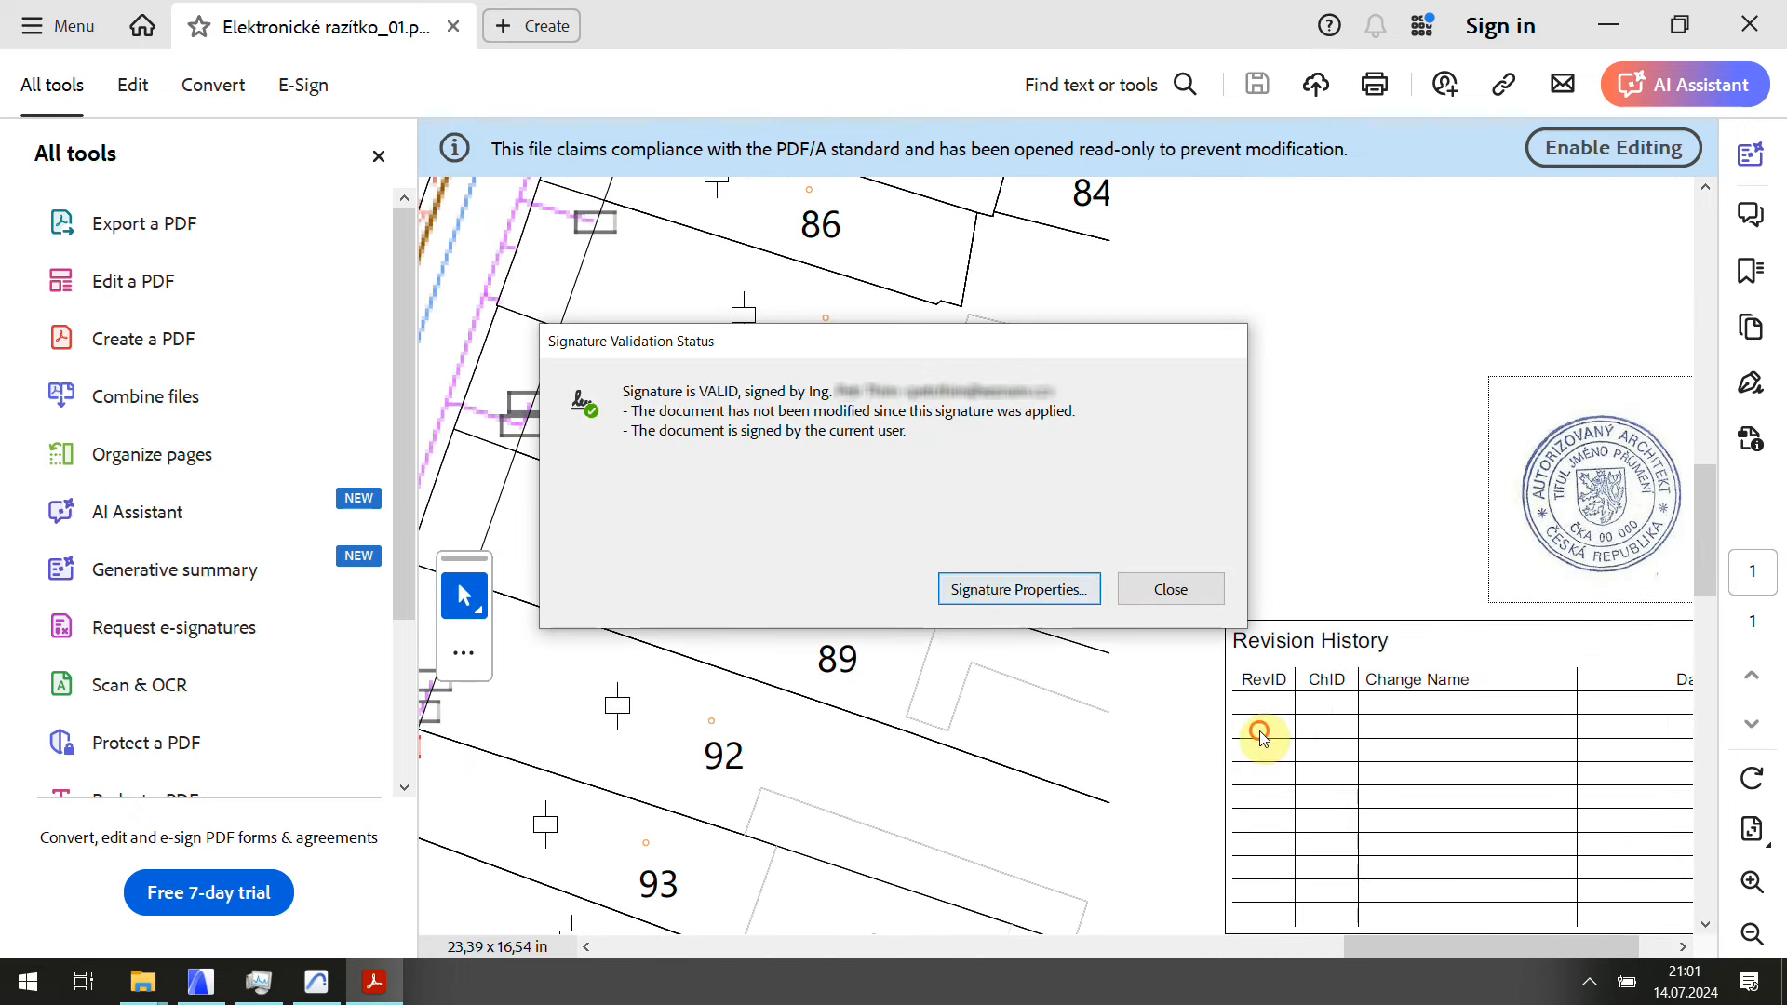
pyautogui.click(1019, 589)
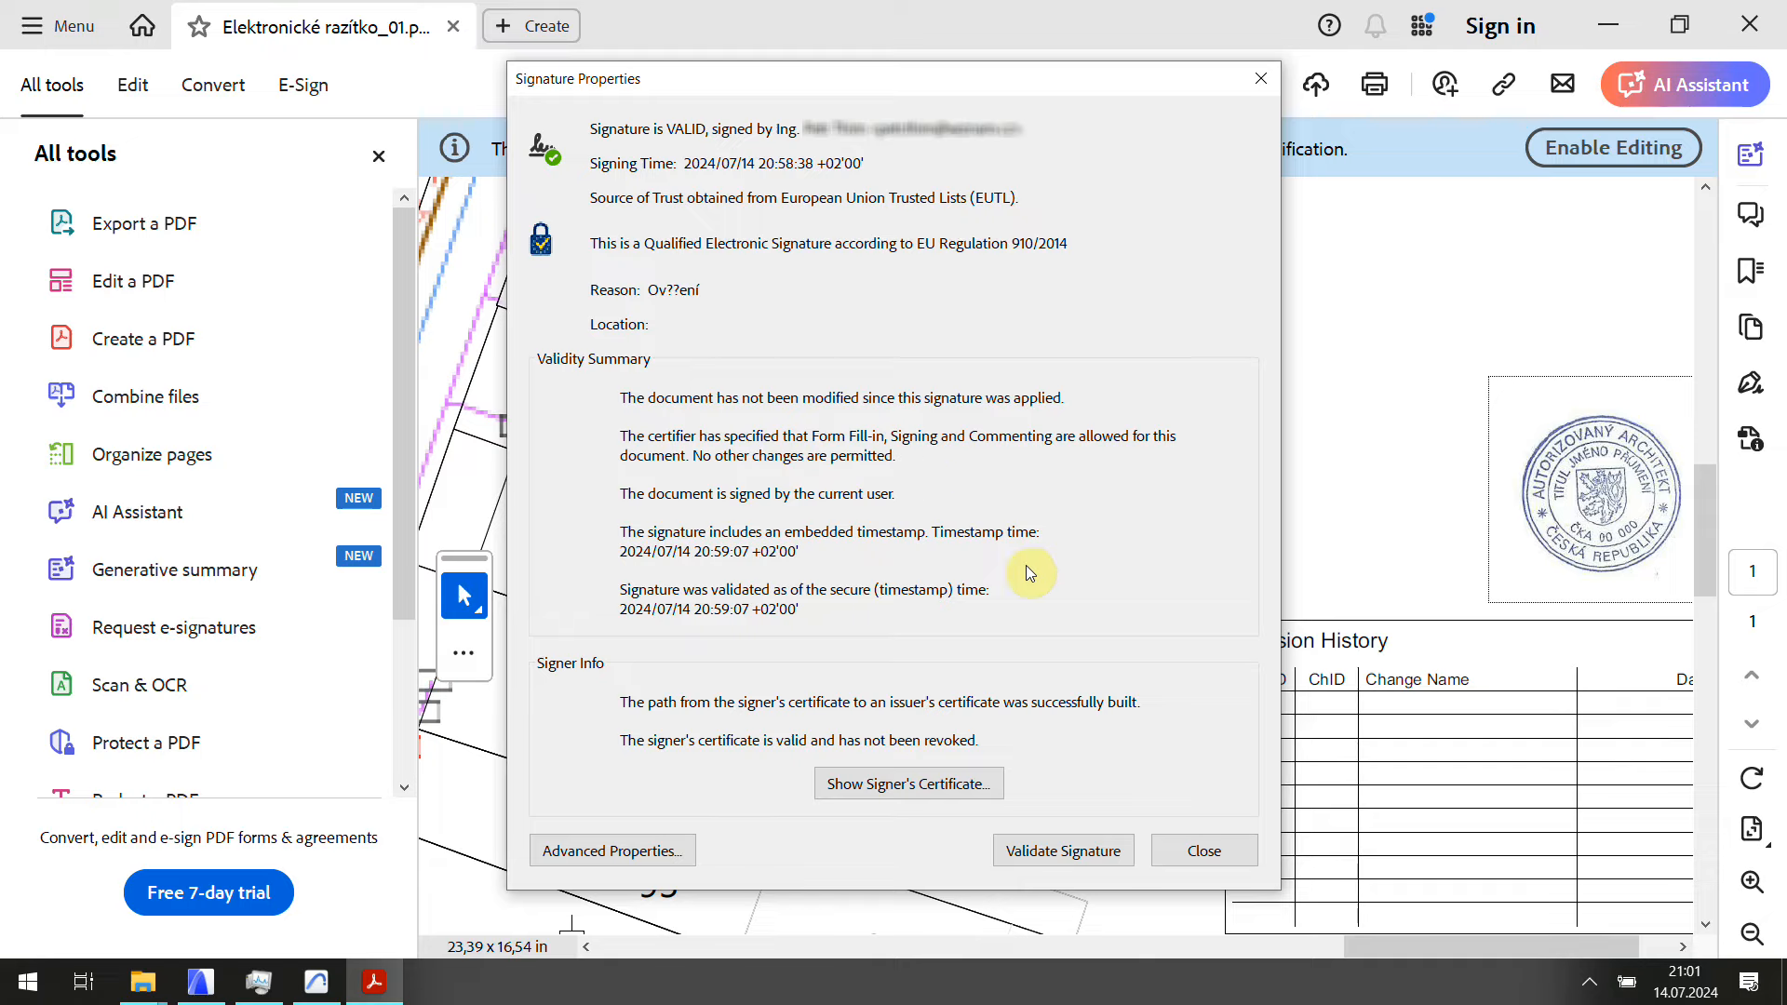
pyautogui.click(1201, 850)
pyautogui.scroll(-6, 1484, 657)
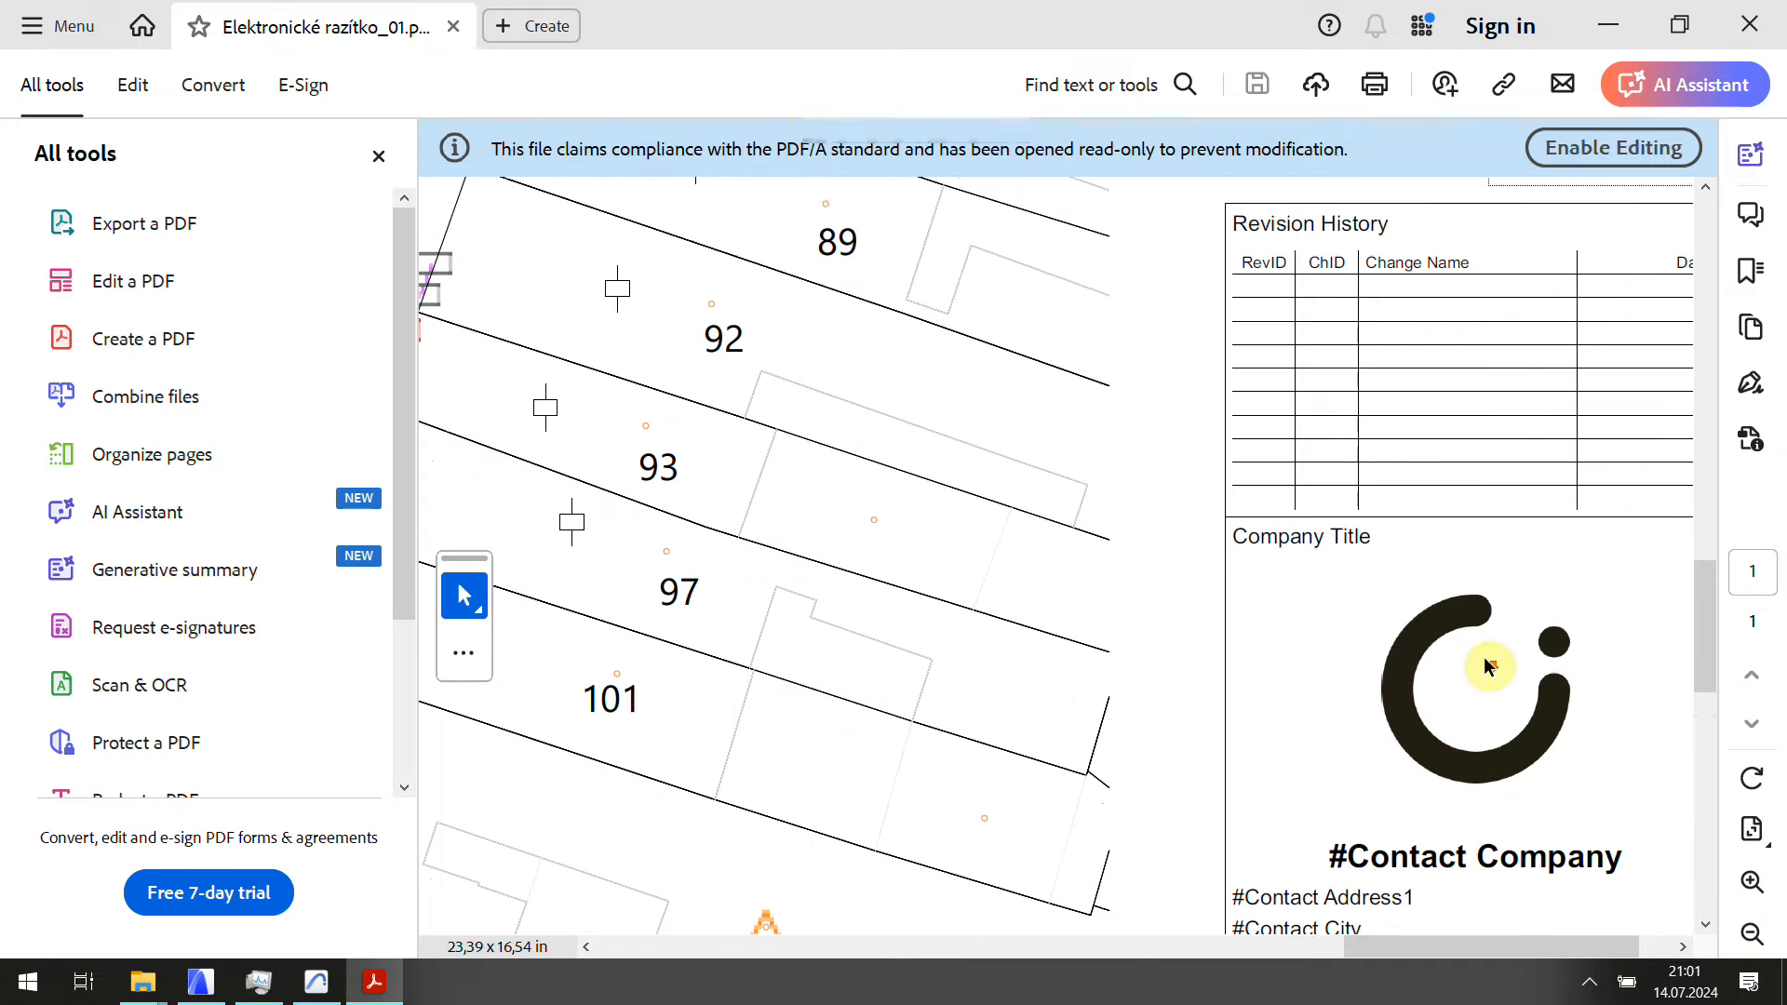
pyautogui.keyDown('ctrl'); pyautogui.scroll(-10, 1506, 670); pyautogui.keyUp('ctrl')
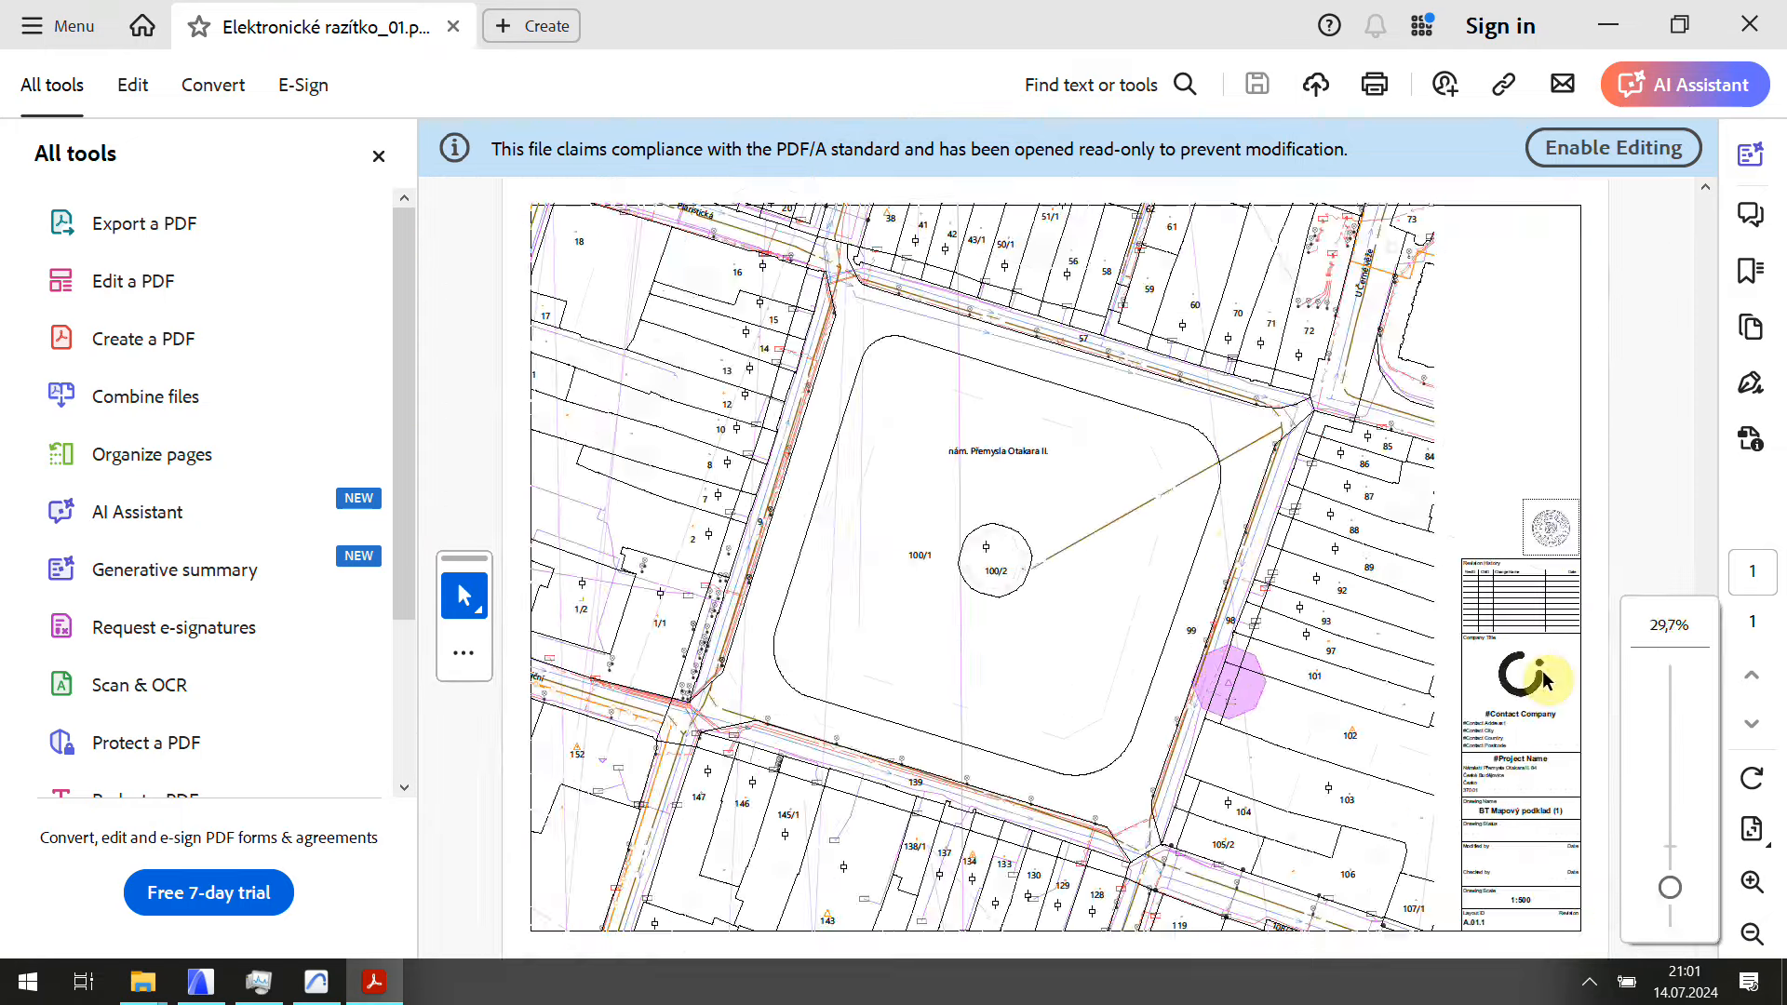
pyautogui.keyDown('ctrl'); pyautogui.scroll(5, 1240, 546); pyautogui.keyUp('ctrl')
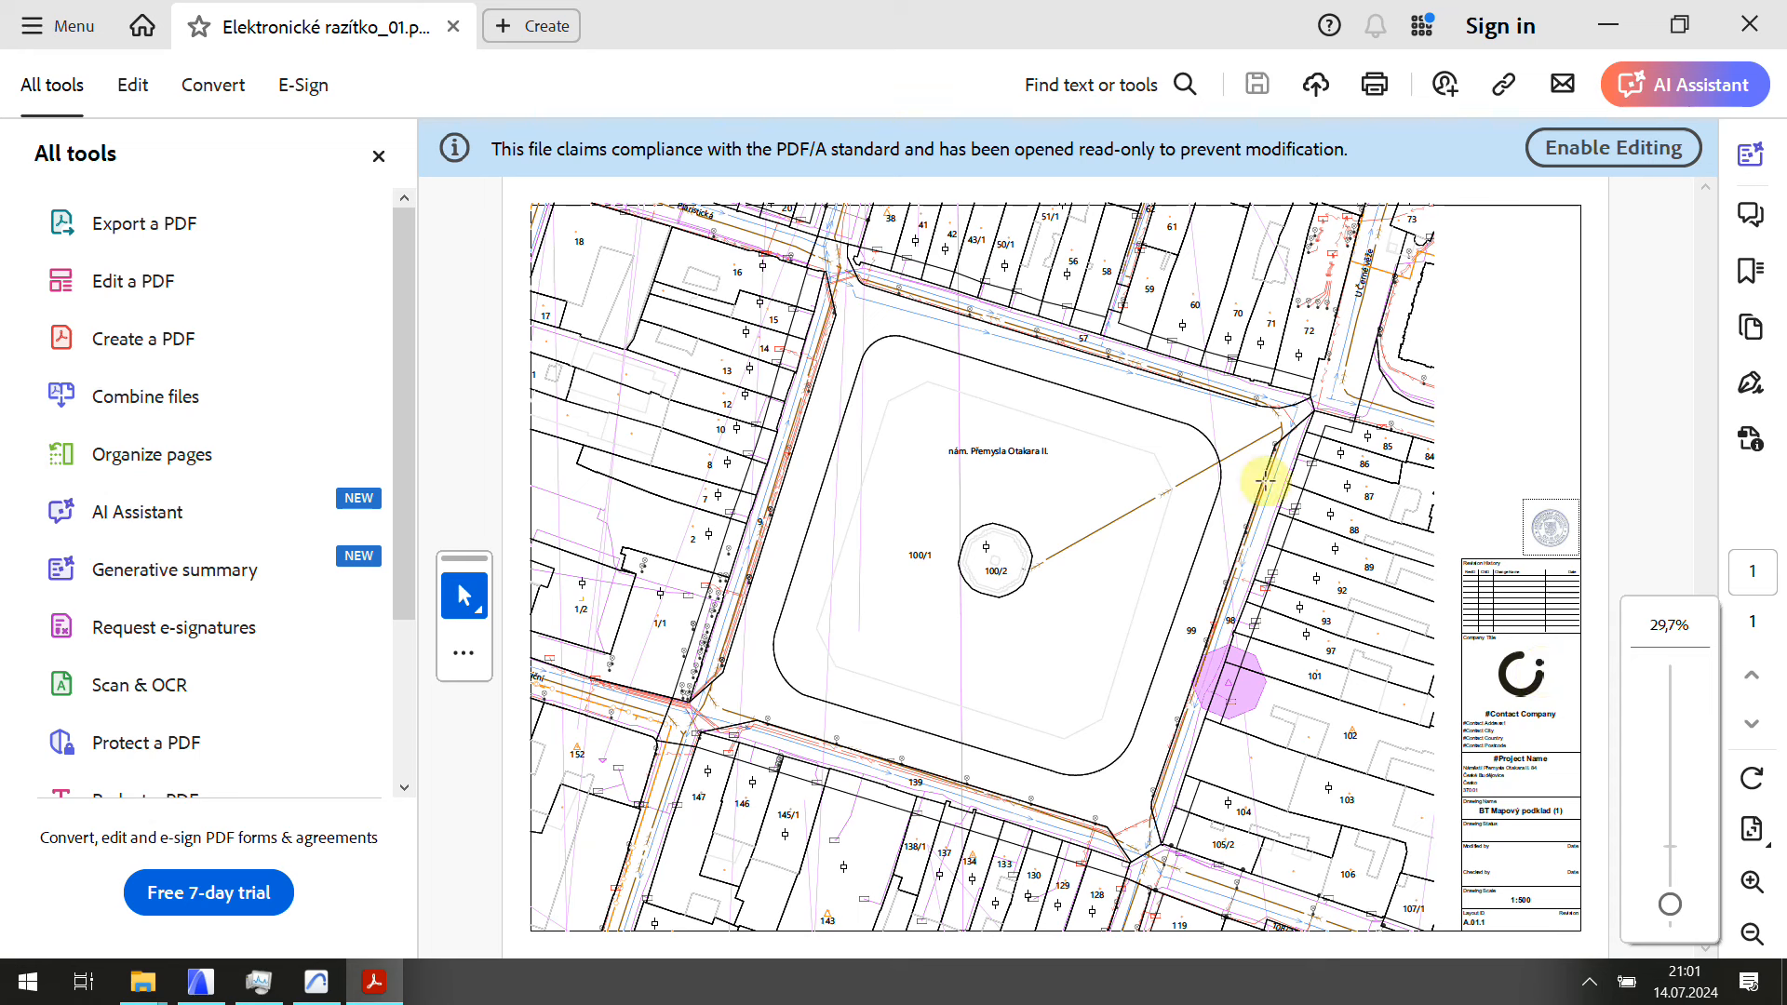